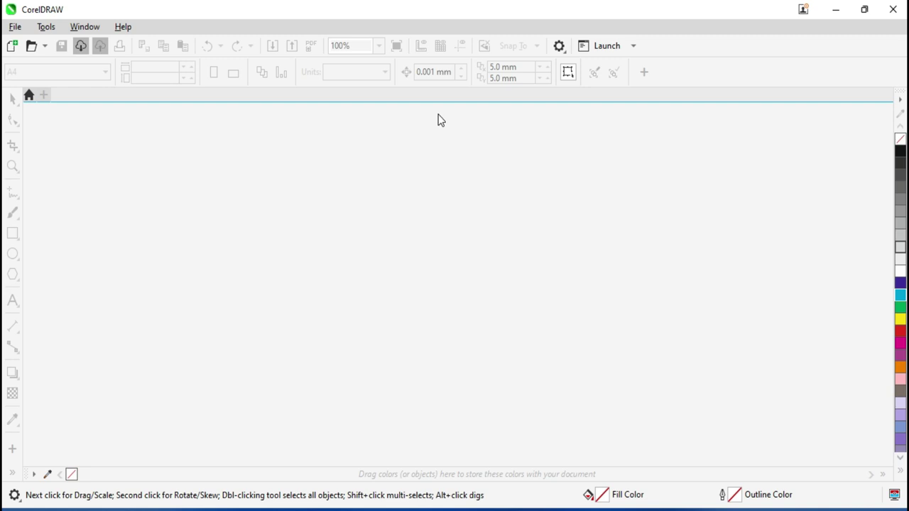
Step: Open the File menu in the empty CorelDRAW workspace
left_click(14, 27)
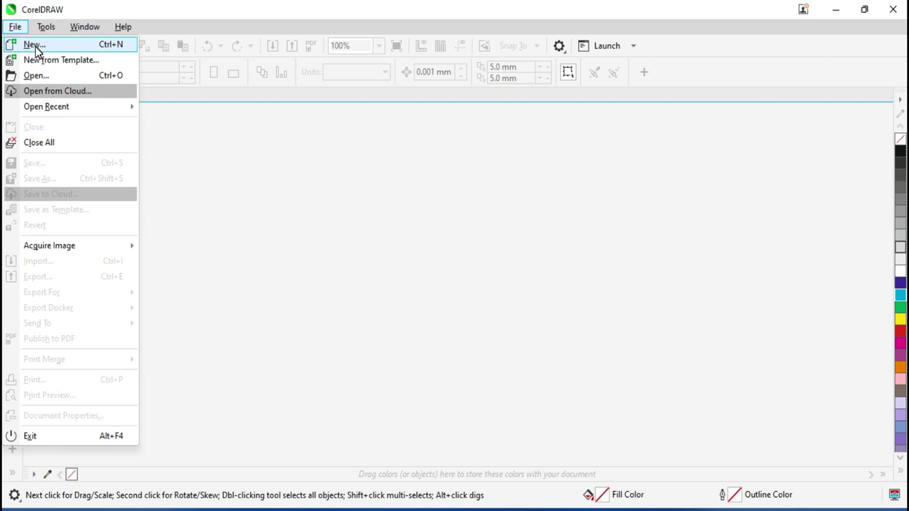
Step: Start a new document and scroll through the preset page sizes
left_click(35, 48)
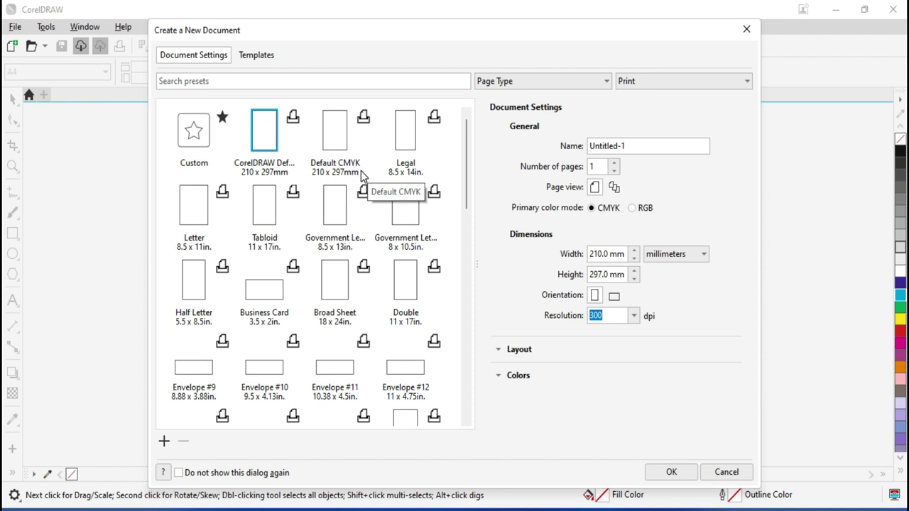
left_click_drag(465, 167, 449, 383)
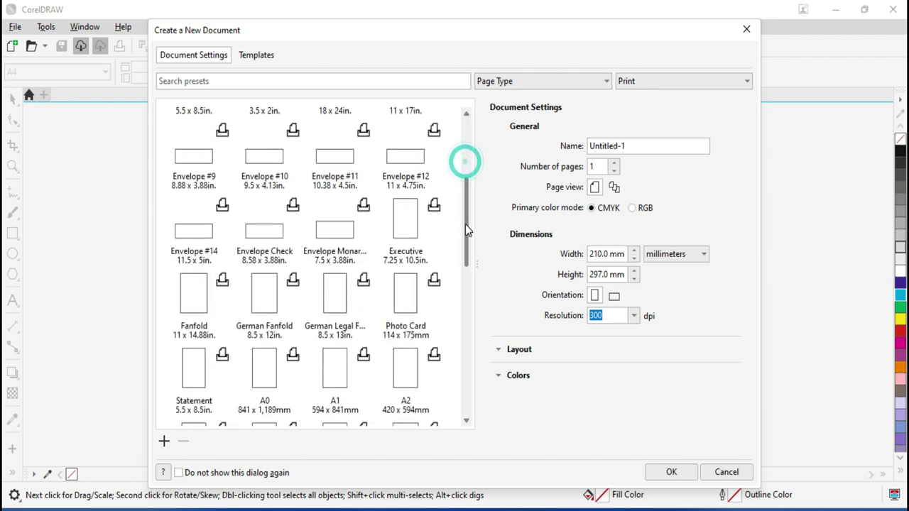
scroll(426, 319, "up", 5)
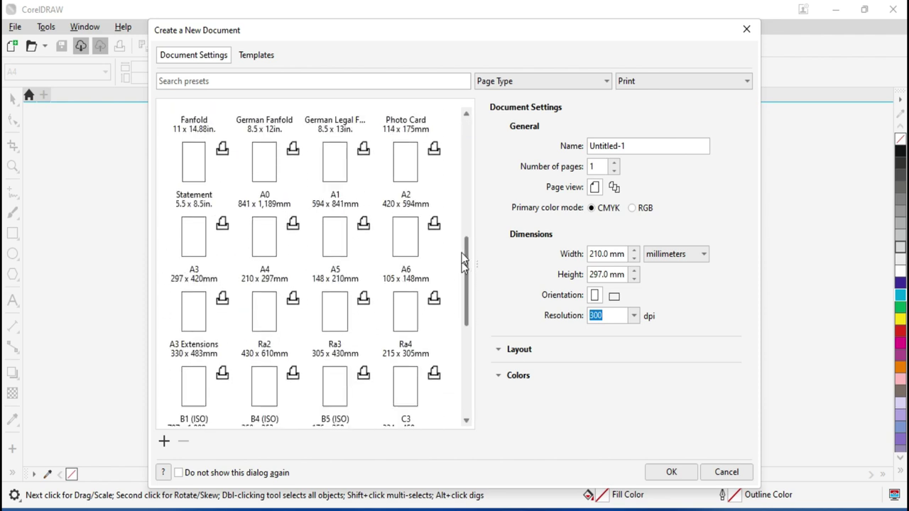
scroll(369, 213, "up", 5)
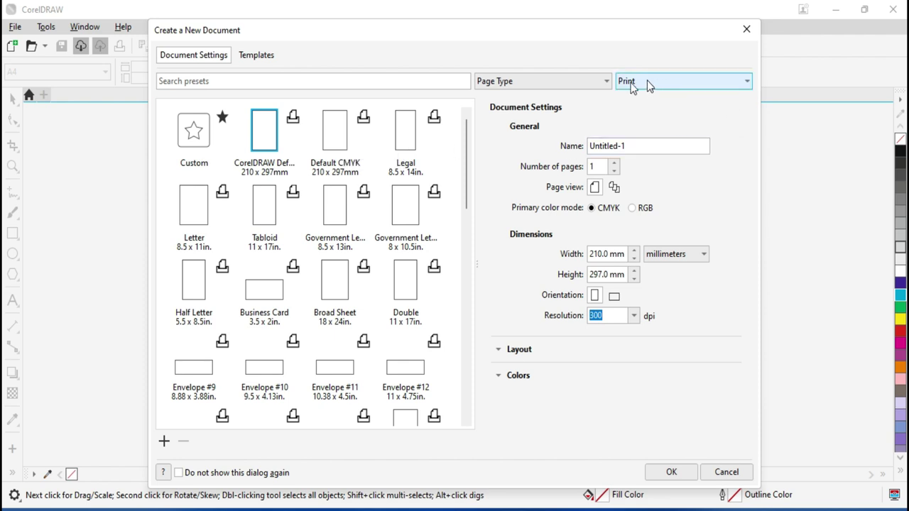
Step: Sort the presets by Most Recently Used, then back to Page Type
left_click(540, 84)
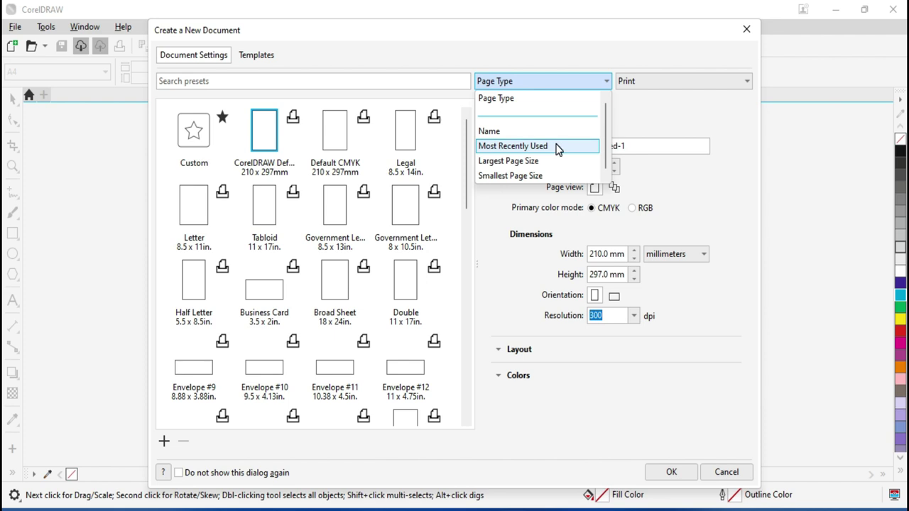
left_click(557, 147)
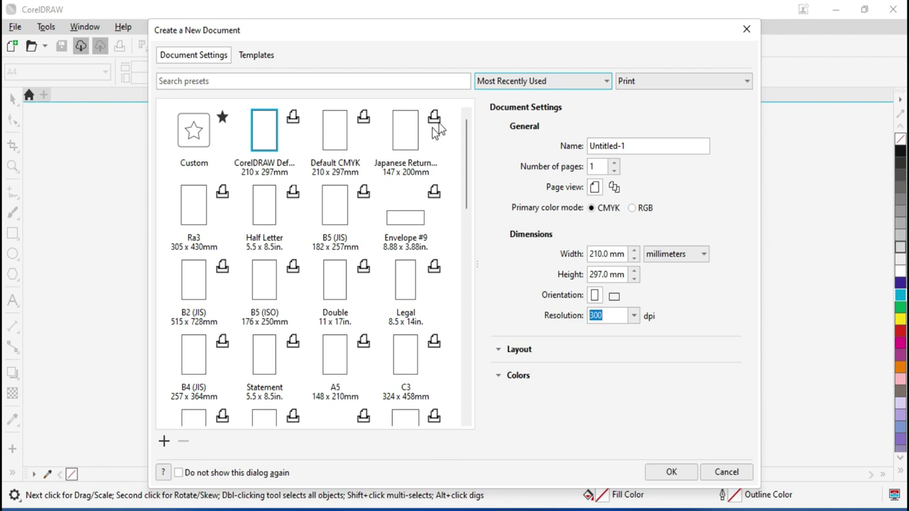
left_click(496, 81)
left_click(501, 80)
left_click(503, 97)
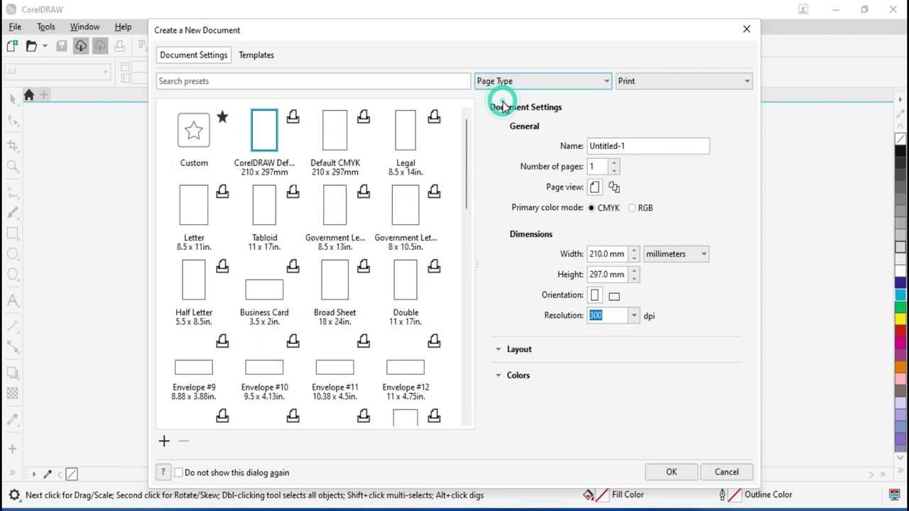
left_click(654, 82)
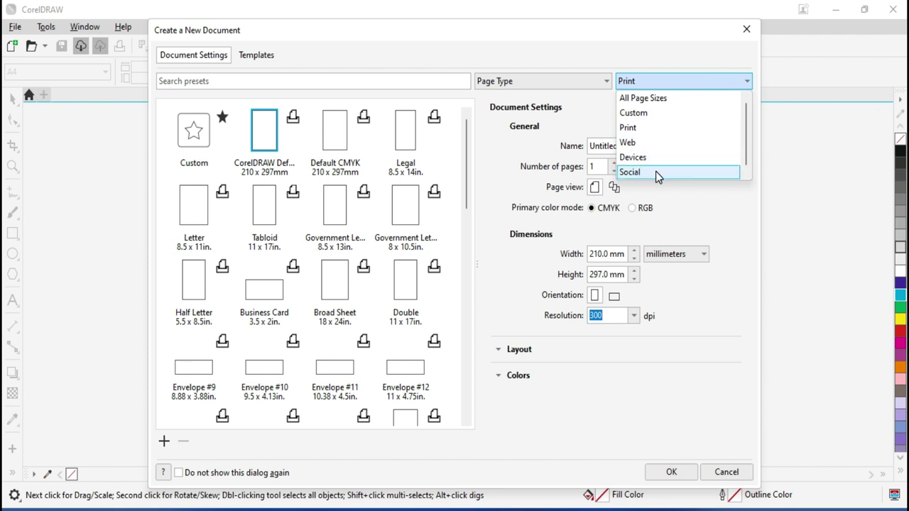
Step: Show Social presets, try Facebook and Instagram sizes, and settle on Instagram Stories 1080 x 1920 px
left_click(656, 171)
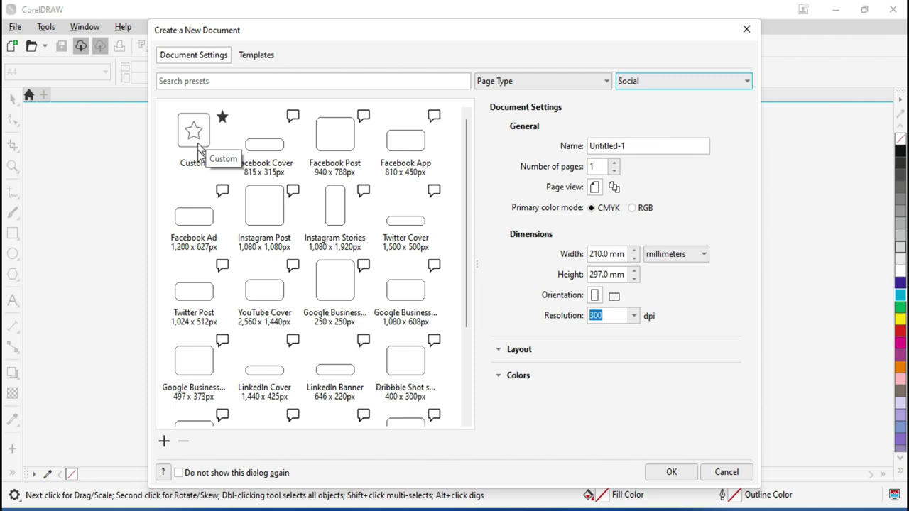
left_click(264, 160)
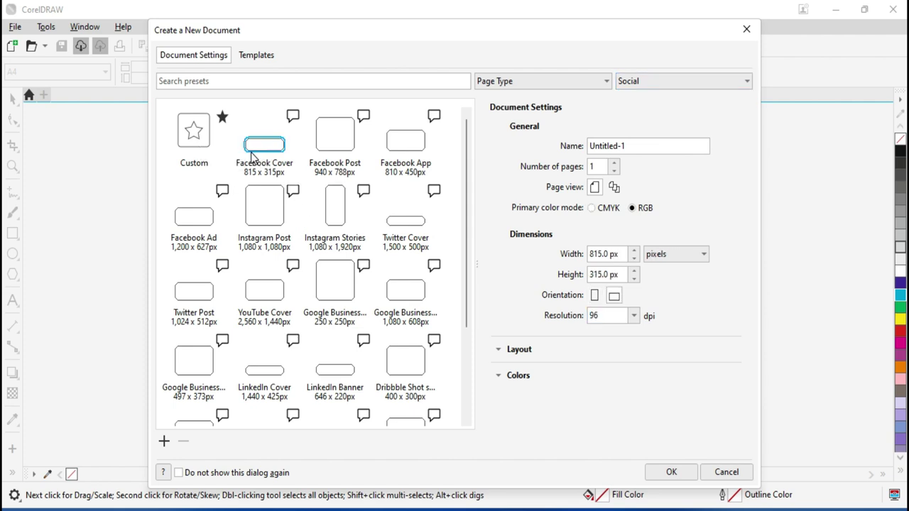
left_click(348, 149)
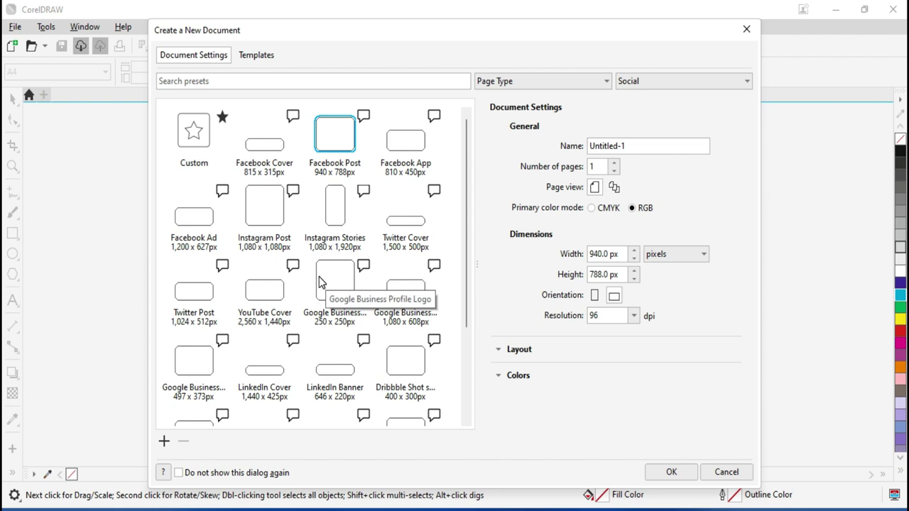
left_click(405, 142)
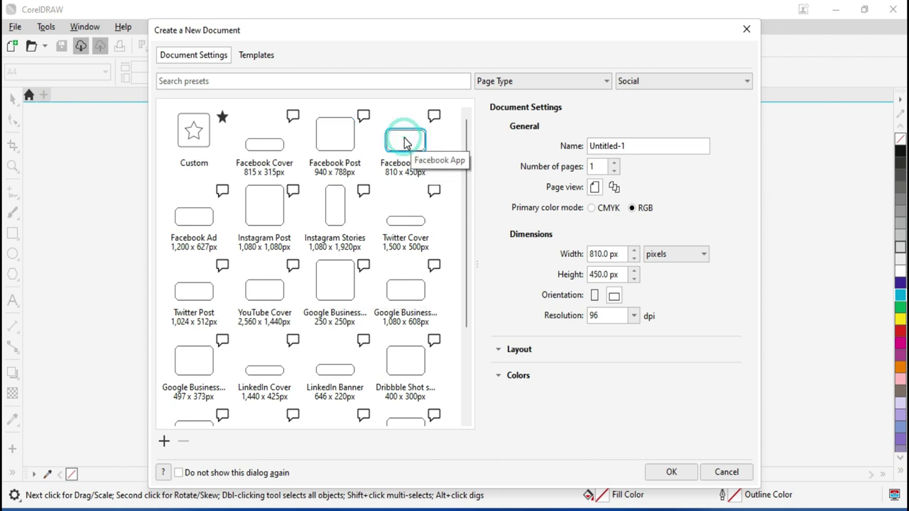
left_click(264, 205)
left_click(334, 213)
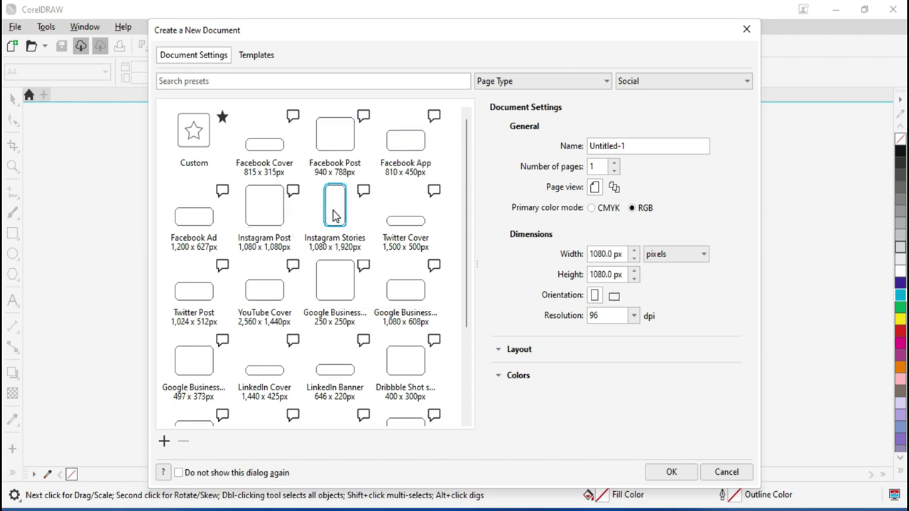
scroll(359, 353, "down", 3)
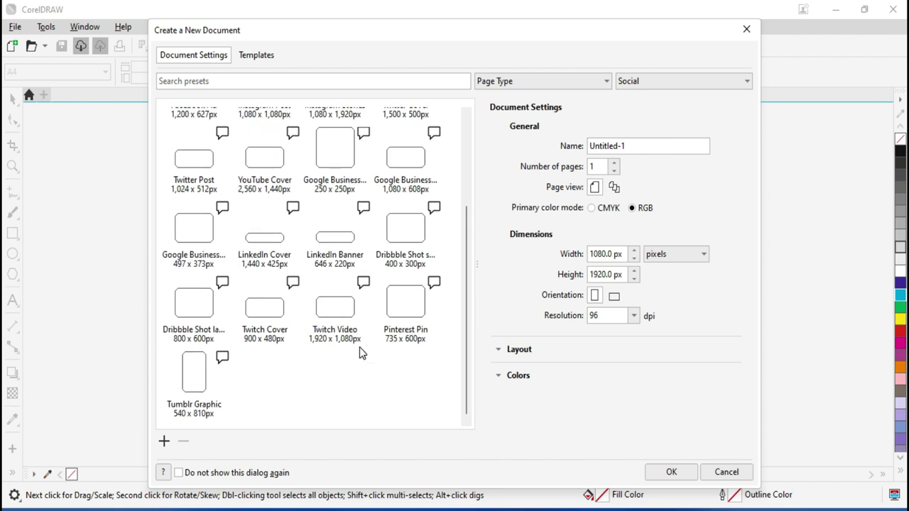
scroll(355, 355, "up", 3)
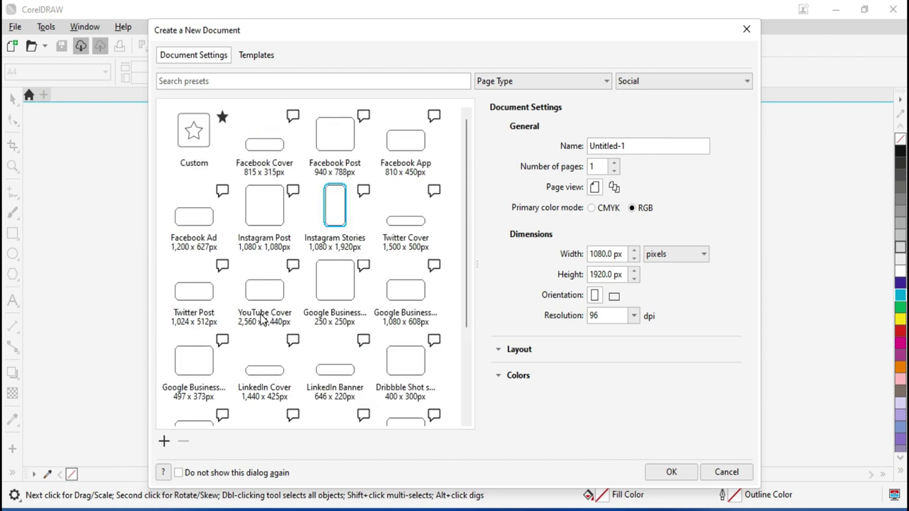
left_click(681, 87)
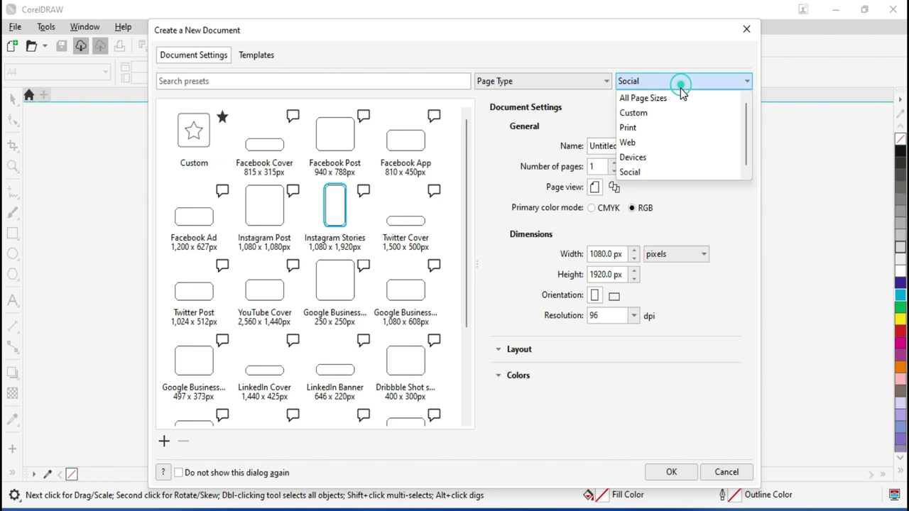
Step: Show Devices presets and try iPhone 12 Pro and MacBook Pro page sizes
left_click(655, 157)
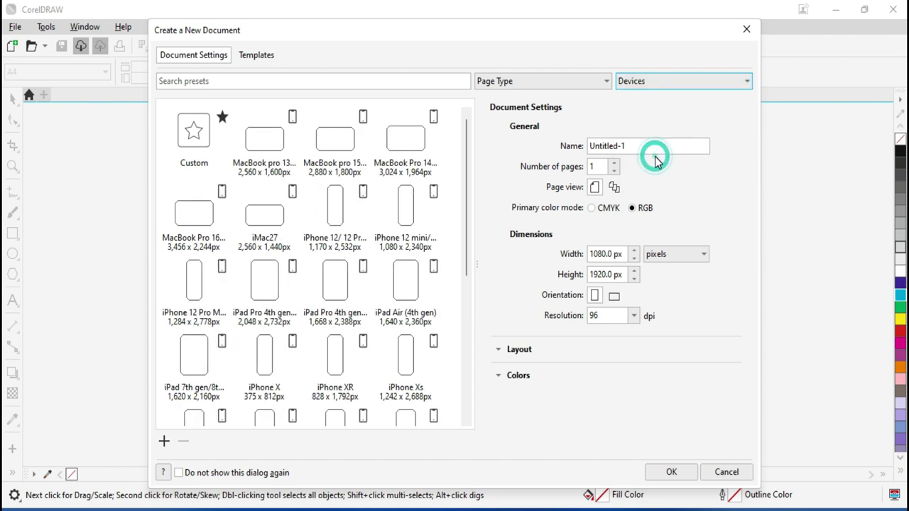
left_click(335, 206)
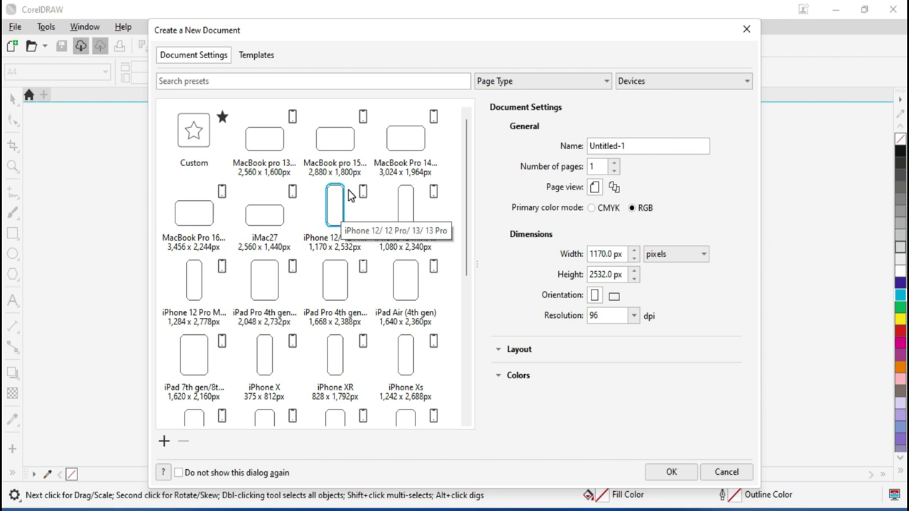
left_click(268, 150)
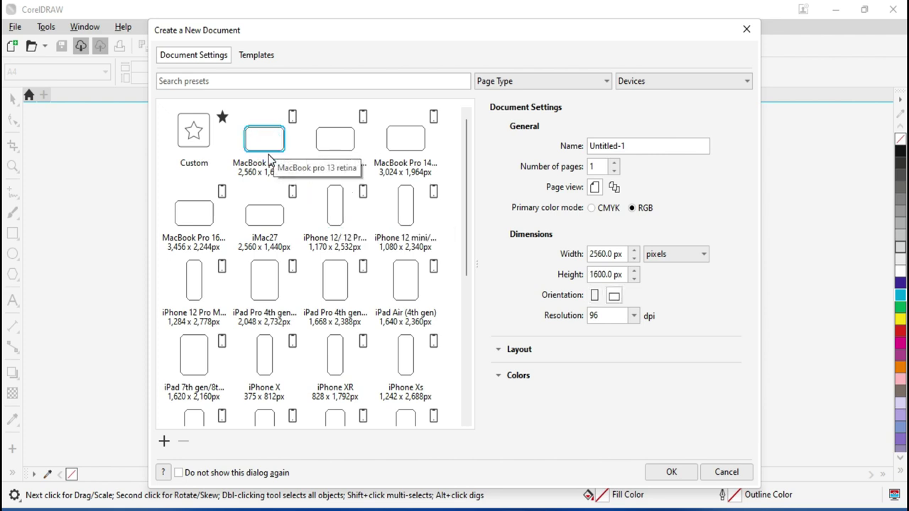
left_click(339, 140)
left_click(412, 144)
Step: Apply the 1668 x 2388 iPad Pro size, then switch to All Page Sizes
scroll(323, 254, "down", 3)
scroll(325, 257, "down", 1)
scroll(330, 298, "up", 5)
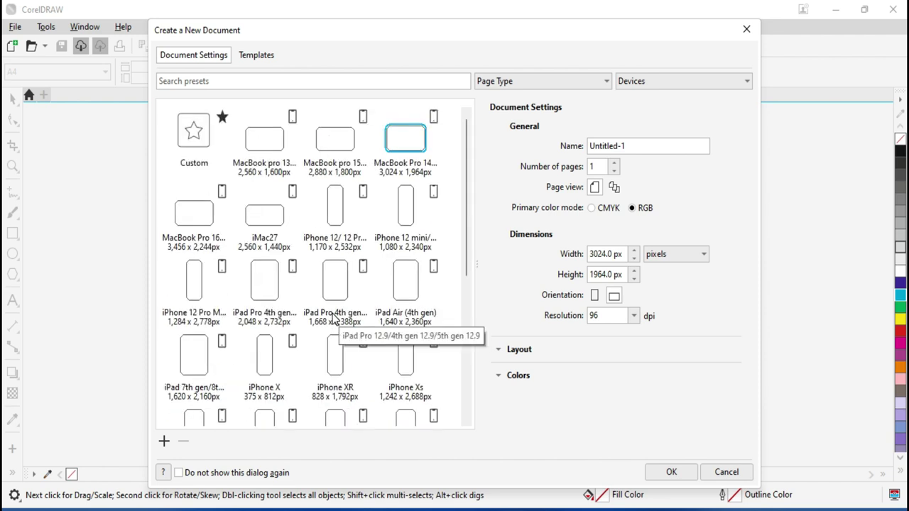
left_click(344, 287)
left_click(344, 287)
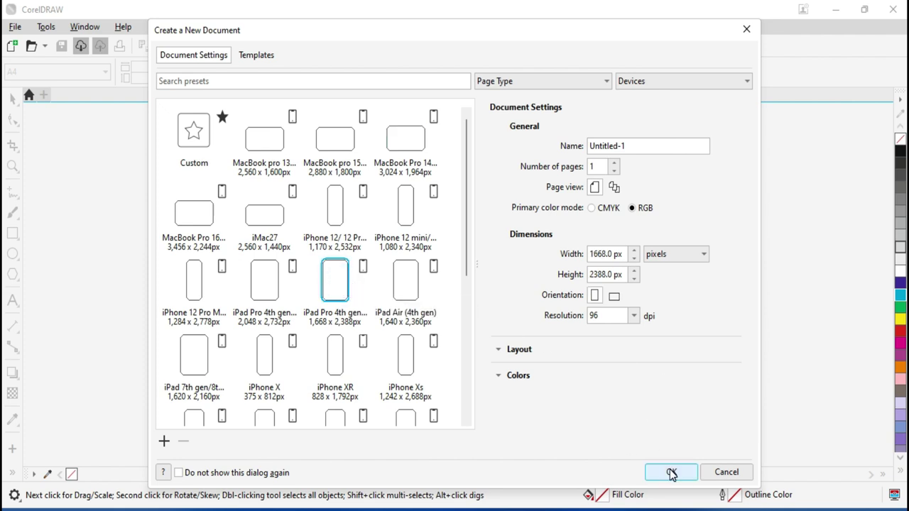
left_click(643, 80)
left_click(649, 100)
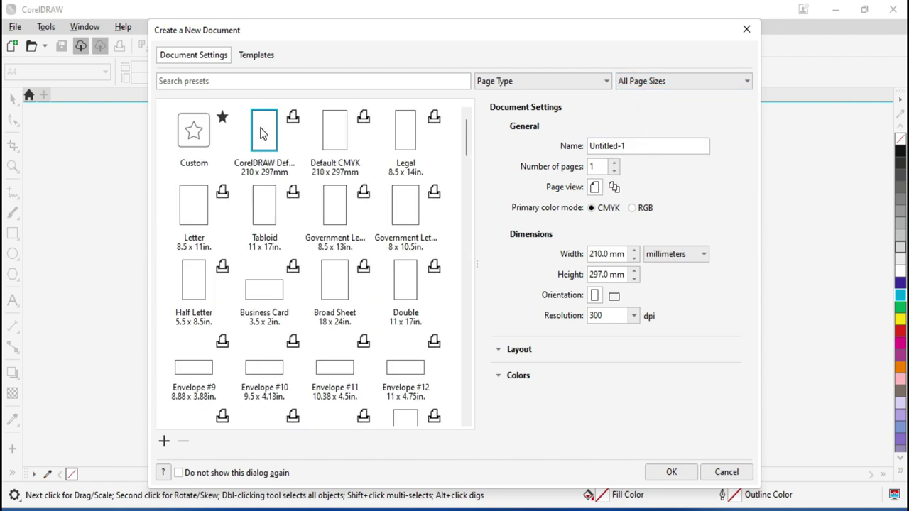
Step: Keep the 210 x 297 mm portrait page in millimetres after trying landscape, and show Layout settings
left_click(261, 132)
double_click(603, 254)
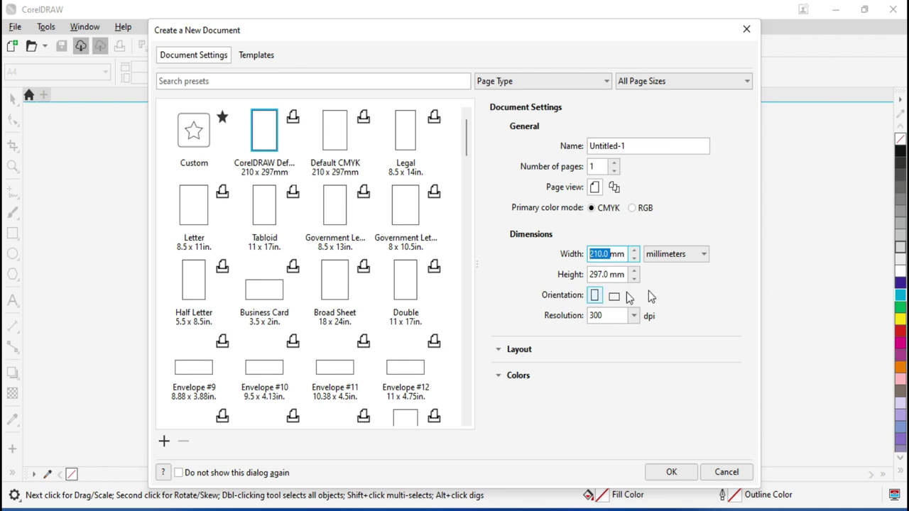
left_click(678, 256)
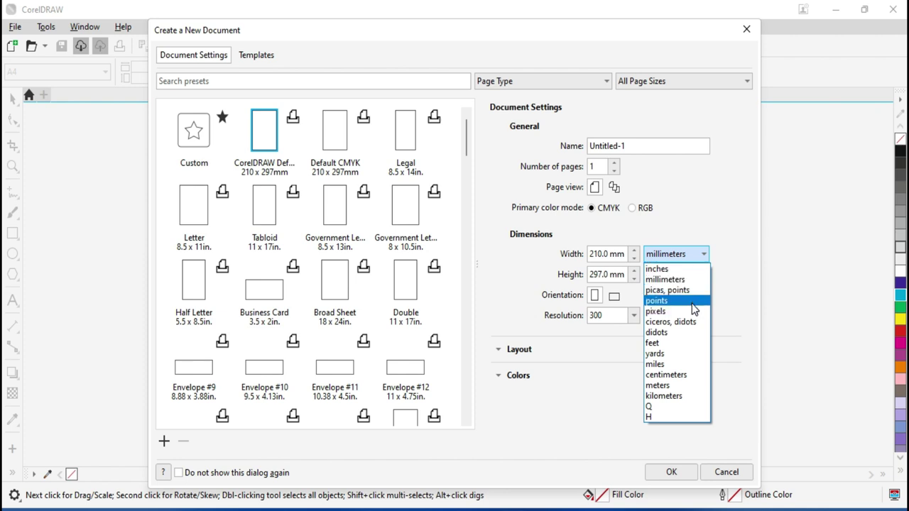
left_click(752, 257)
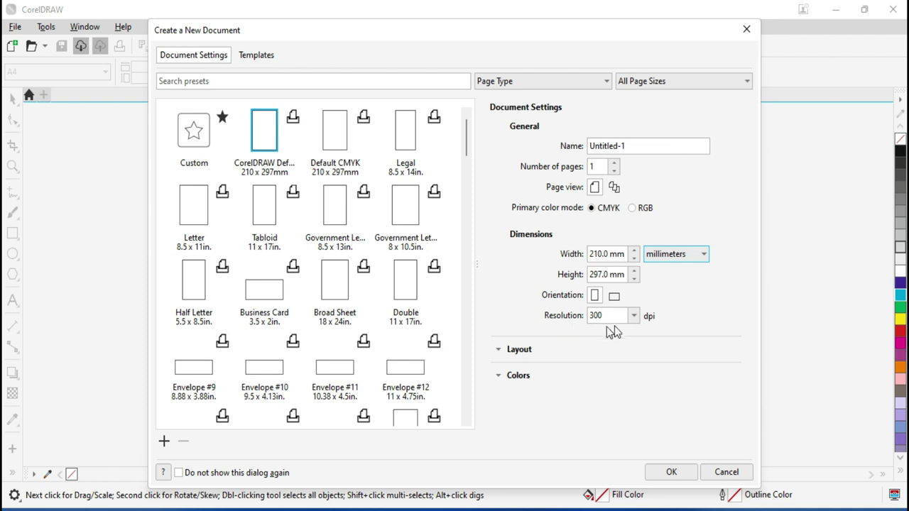
double_click(613, 315)
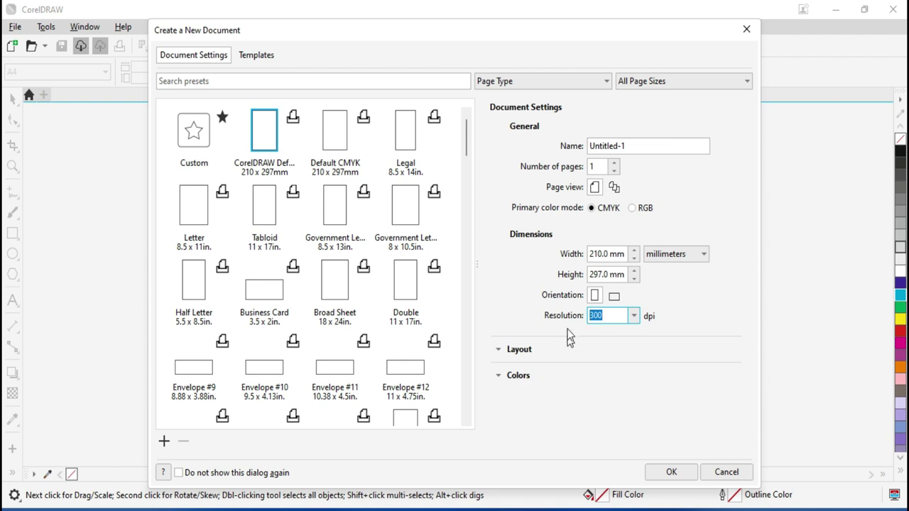
left_click(614, 297)
left_click(594, 294)
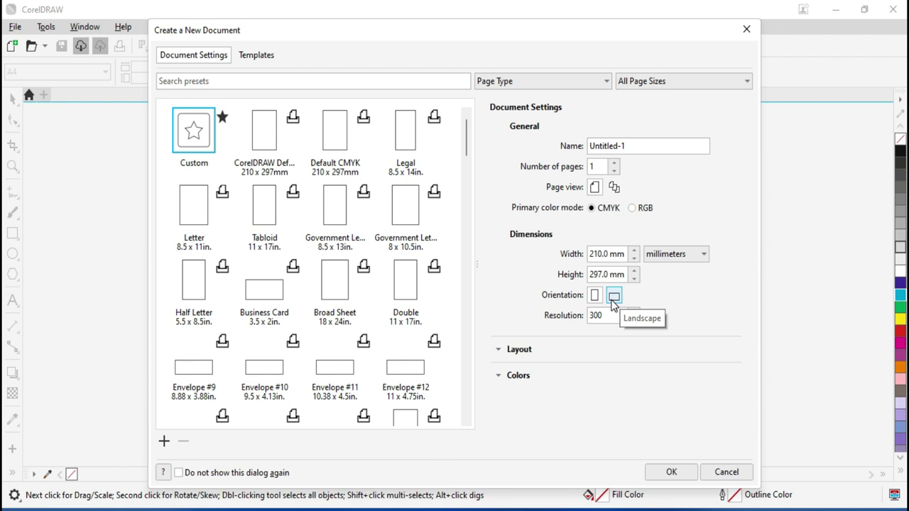
left_click(497, 349)
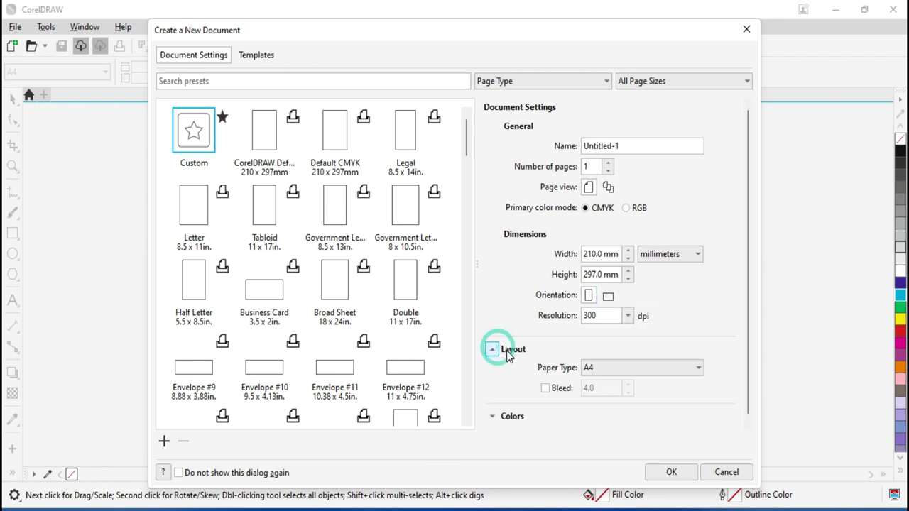
Step: Browse the paper types and keep A4
left_click(624, 367)
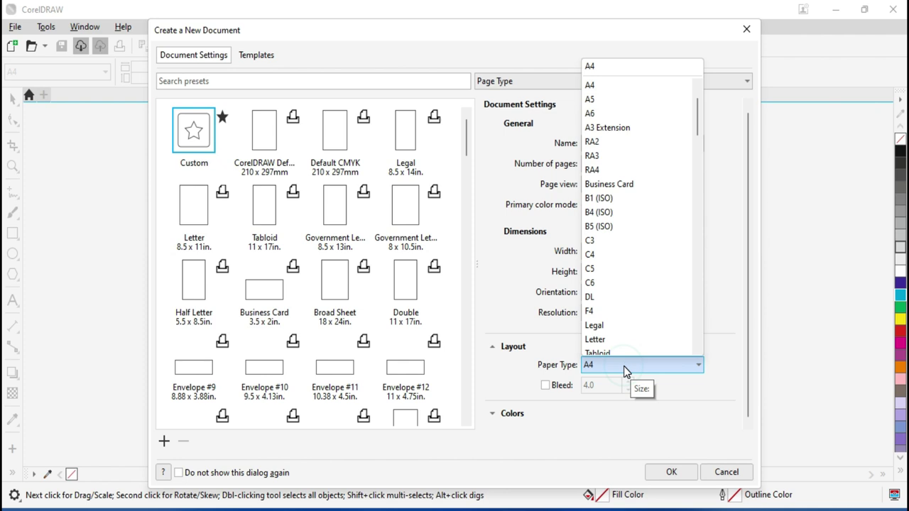
scroll(628, 213, "down", 2)
scroll(635, 262, "down", 2)
scroll(636, 276, "down", 1)
scroll(636, 278, "down", 3)
scroll(636, 281, "down", 2)
scroll(636, 281, "up", 3)
scroll(636, 281, "up", 2)
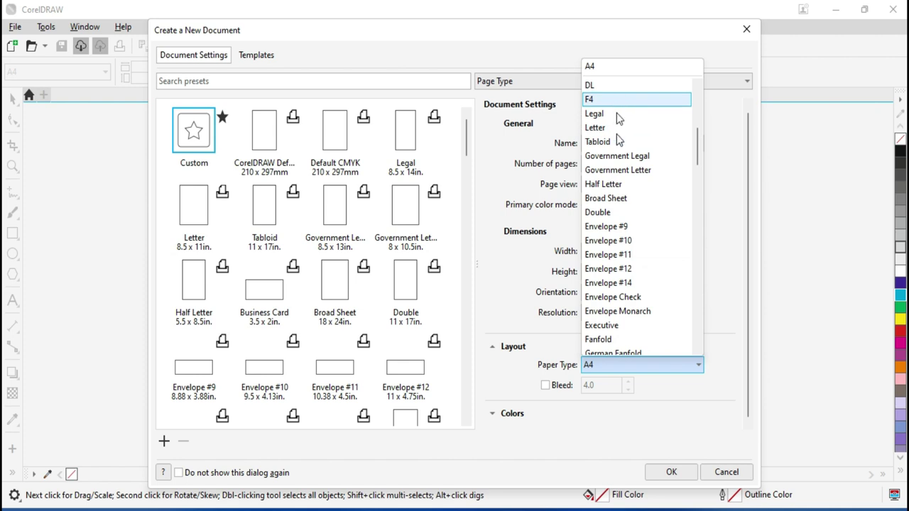
left_click(646, 432)
left_click(645, 433)
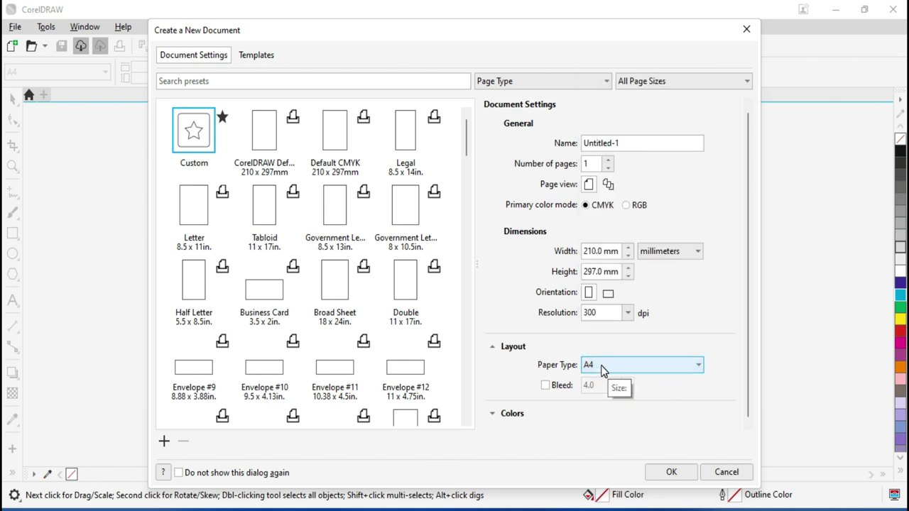
Step: Review and collapse the Colors and Layout settings, then create the A4 document
left_click(493, 414)
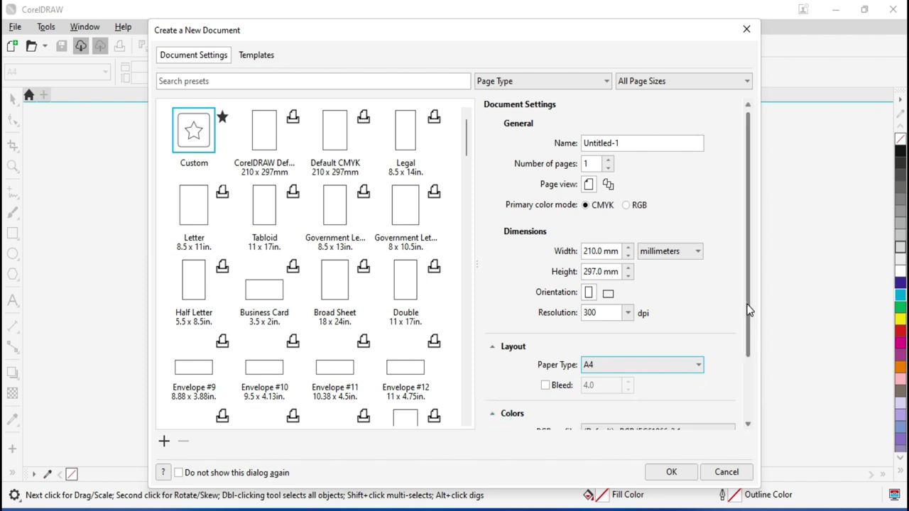
left_click_drag(746, 303, 758, 384)
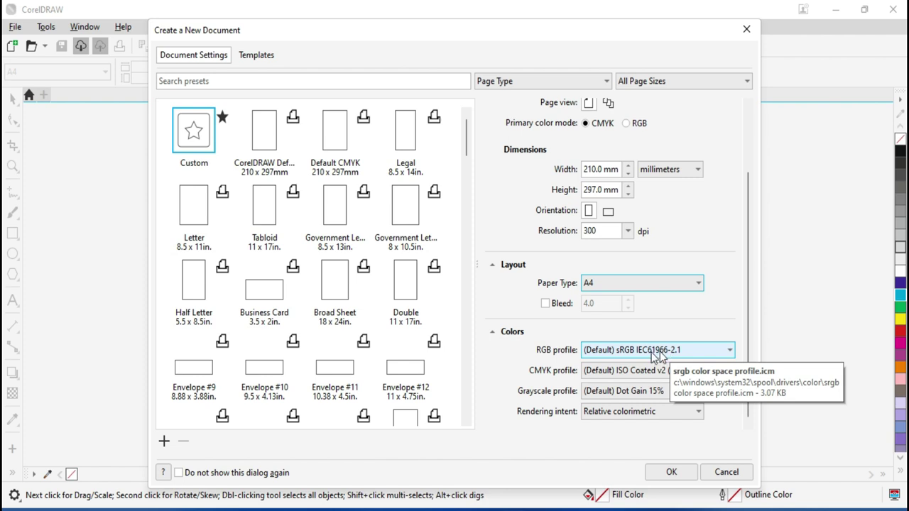
left_click(492, 333)
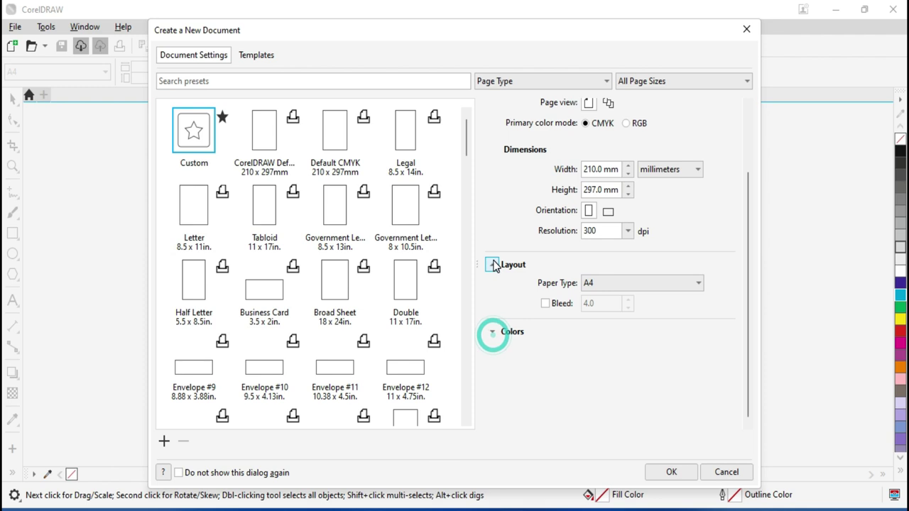
left_click(492, 265)
left_click(670, 471)
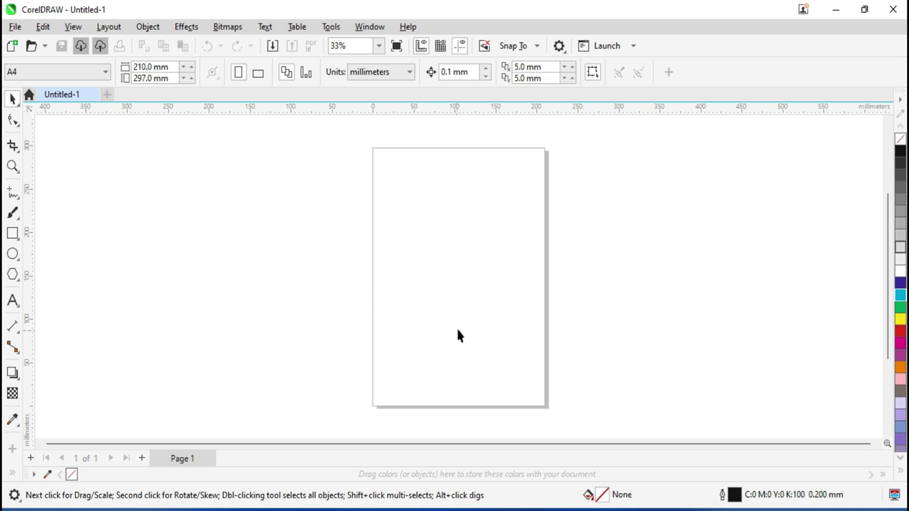
Step: Try landscape then portrait orientation and apply the page size to all pages
left_click(45, 74)
left_click(174, 67)
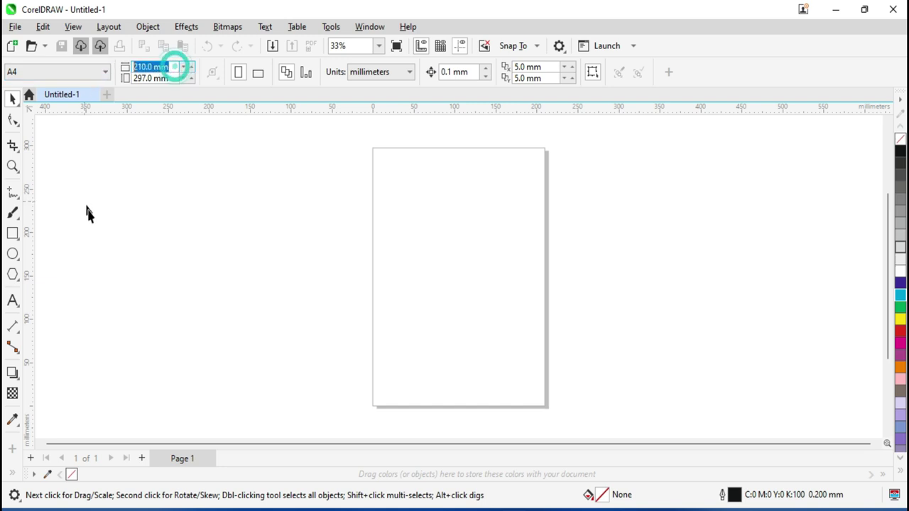
left_click(256, 73)
left_click(238, 73)
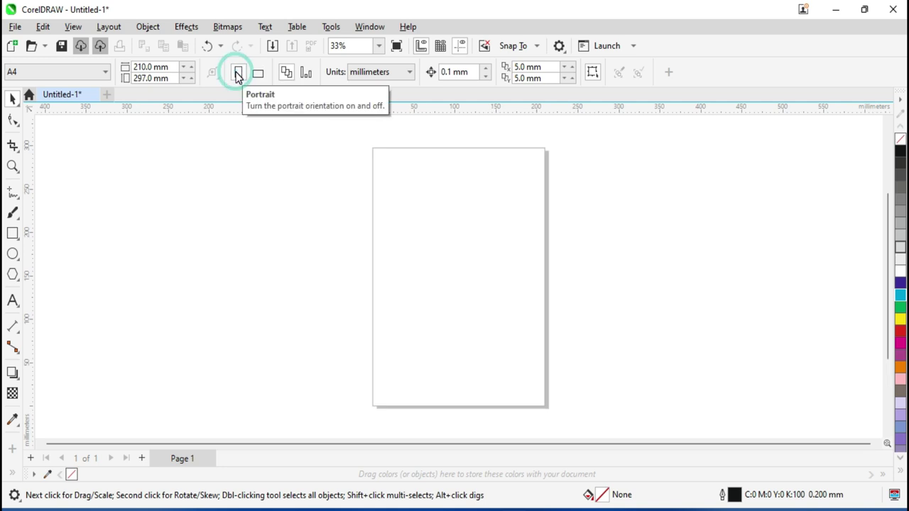
left_click(288, 71)
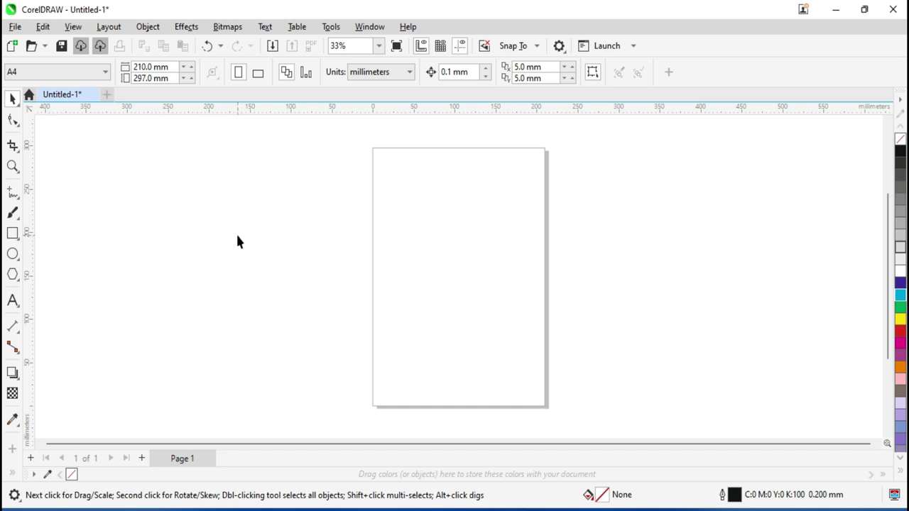
Step: Set the page width and height to 200 mm, making a square page
left_click(170, 66)
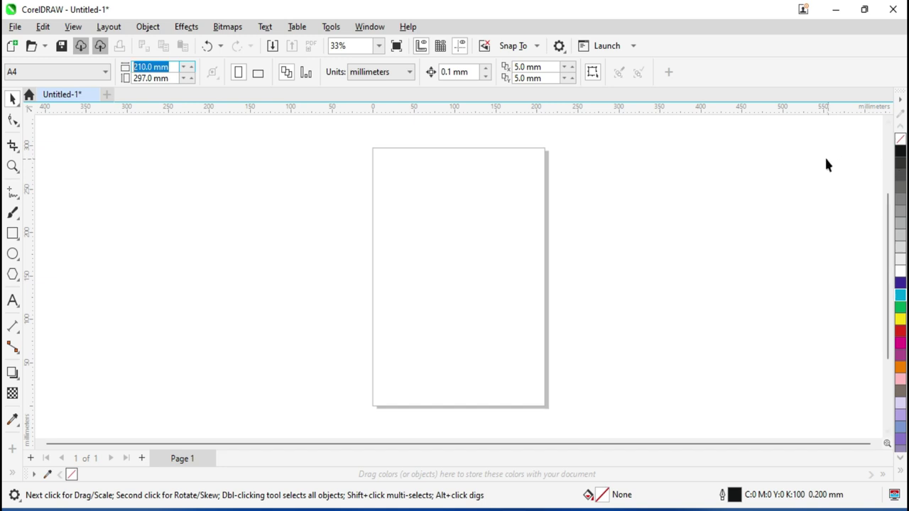
type("200")
key("Tab")
type("200")
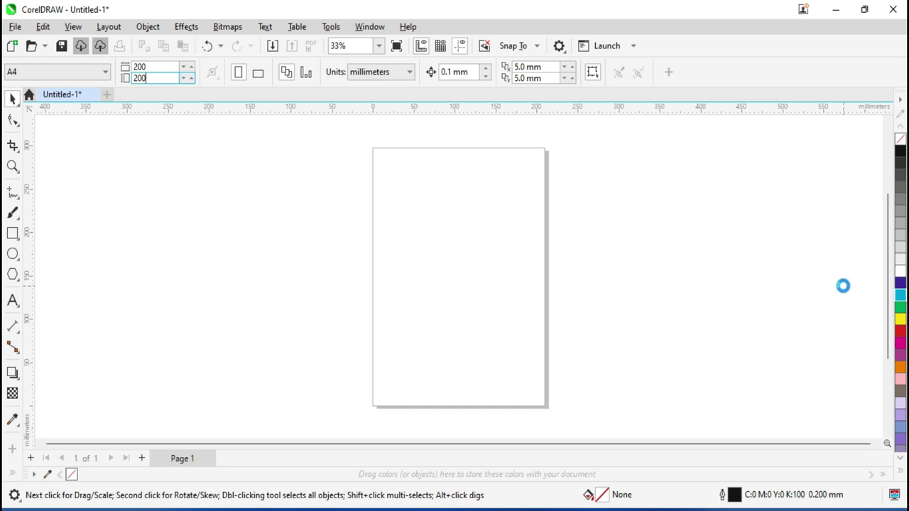
key("Return")
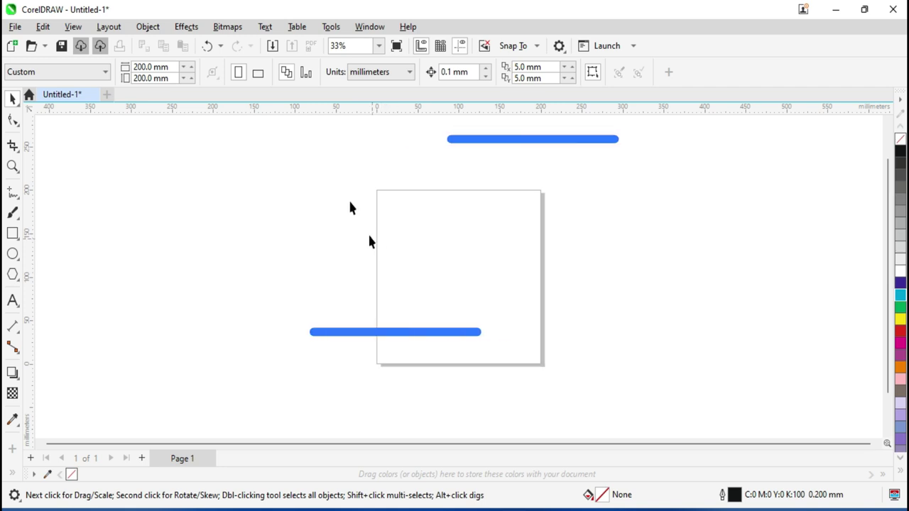
left_click(14, 27)
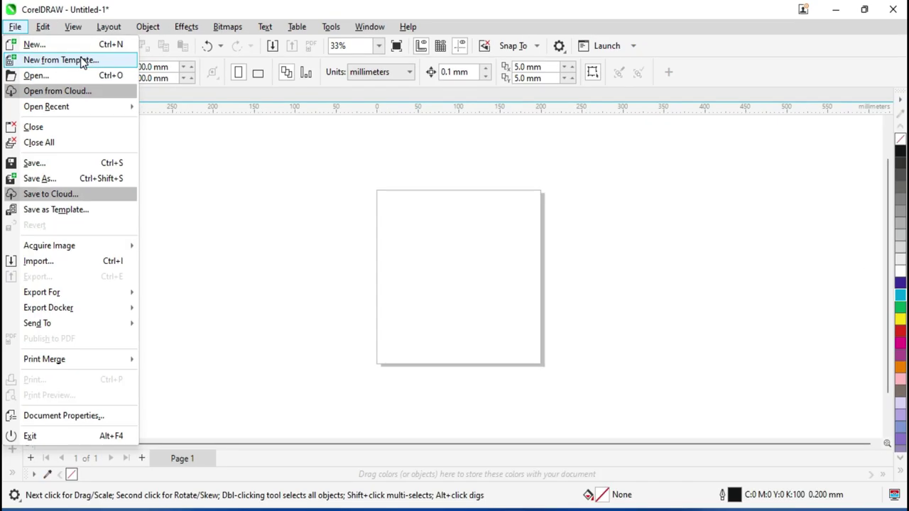
Step: Create a new document from the People web design - Flyer template under All categories
left_click(81, 59)
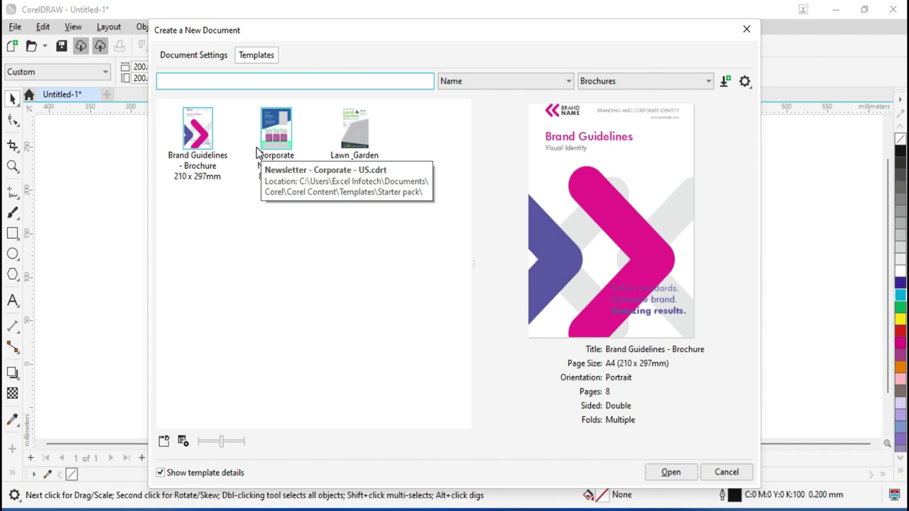
left_click(645, 83)
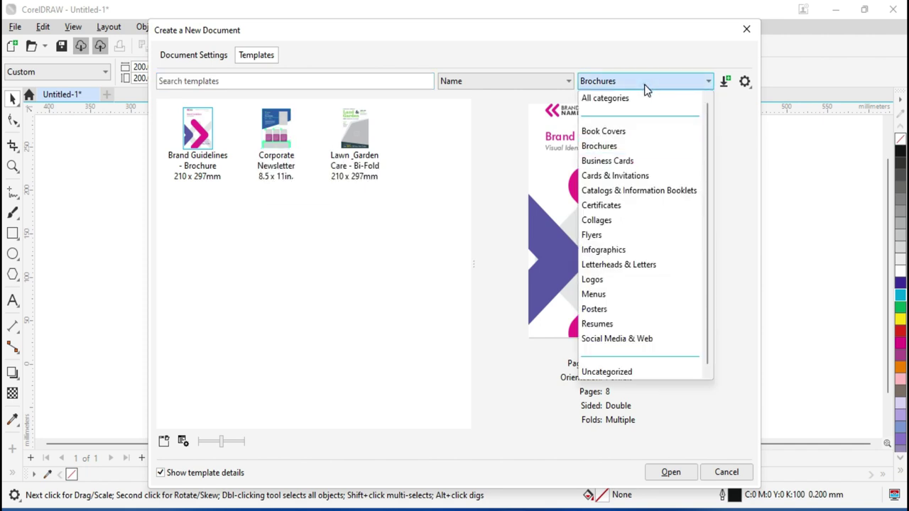
left_click(605, 98)
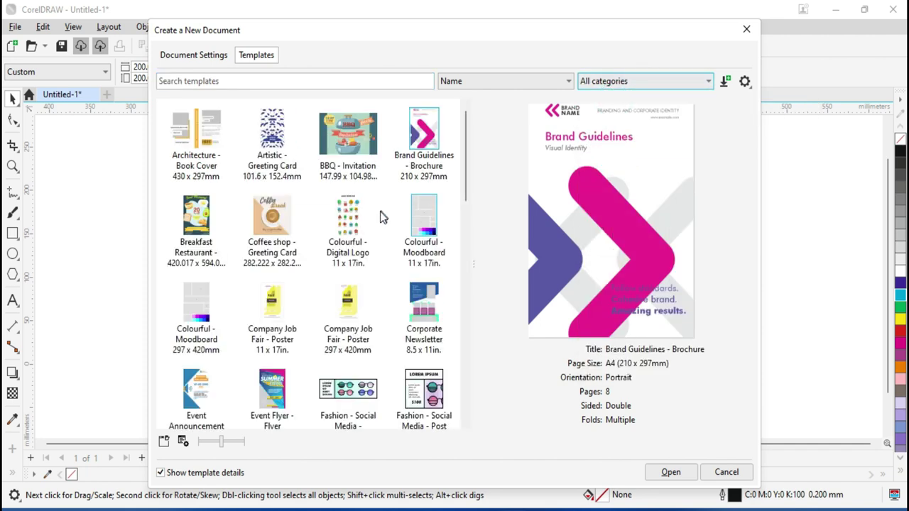
scroll(377, 217, "down", 2)
scroll(379, 223, "down", 6)
mouse_move(464, 298)
left_mouse_down()
mouse_move(460, 196)
mouse_move(465, 396)
mouse_move(460, 272)
left_mouse_up()
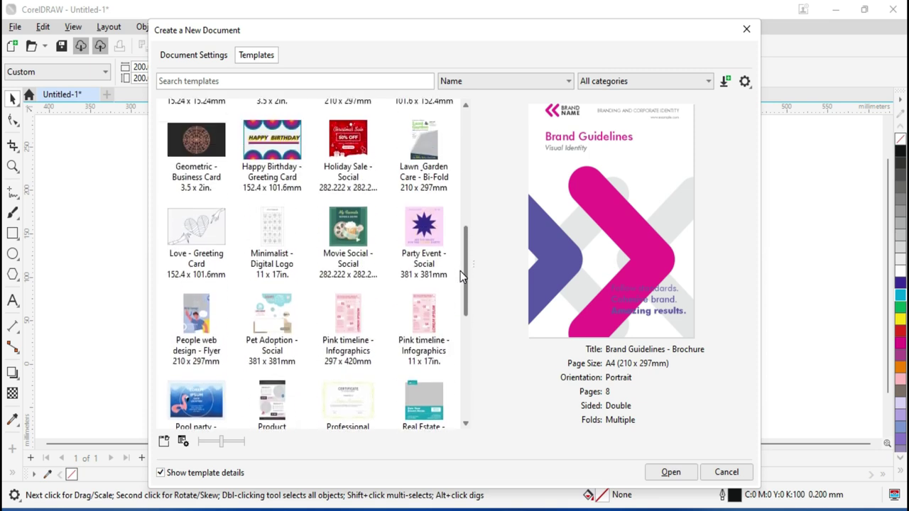
left_click(194, 344)
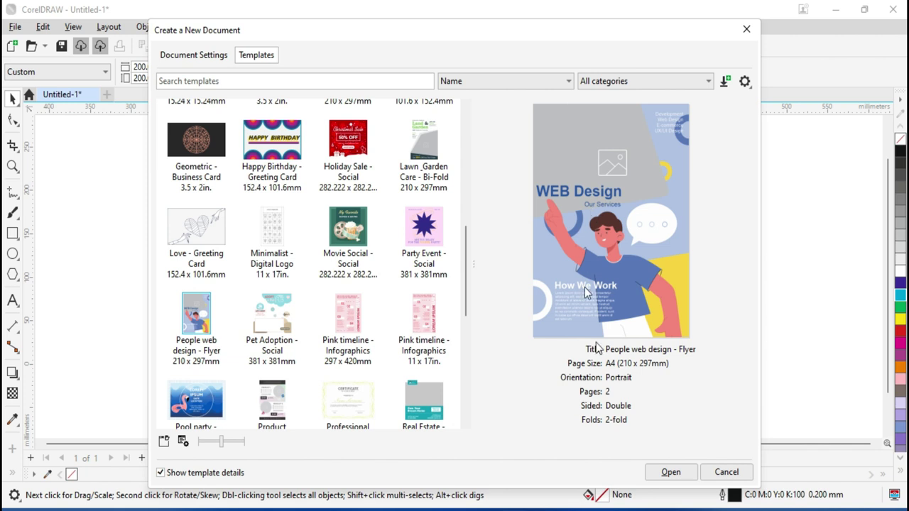
left_click(664, 472)
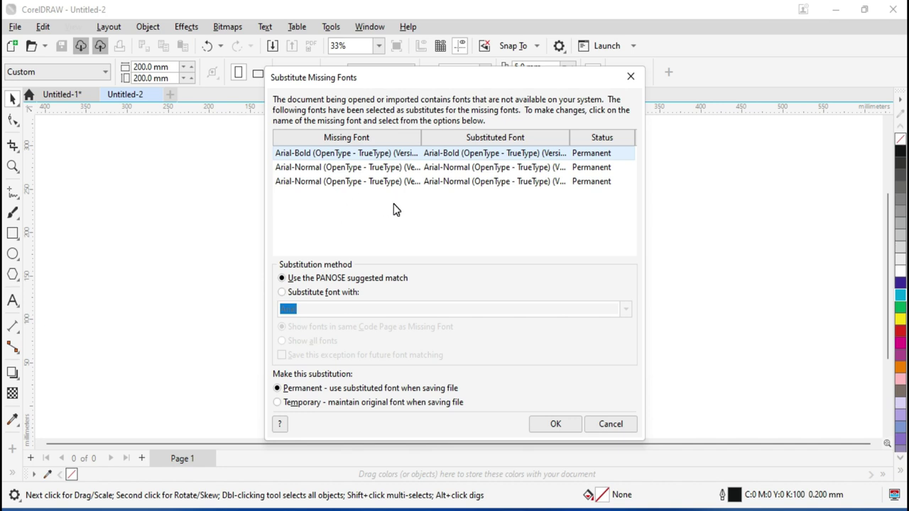
Step: Set the Arial-Bold substitution to 'Temporary - maintain original font when saving file' and confirm
left_click(309, 403)
left_click(555, 424)
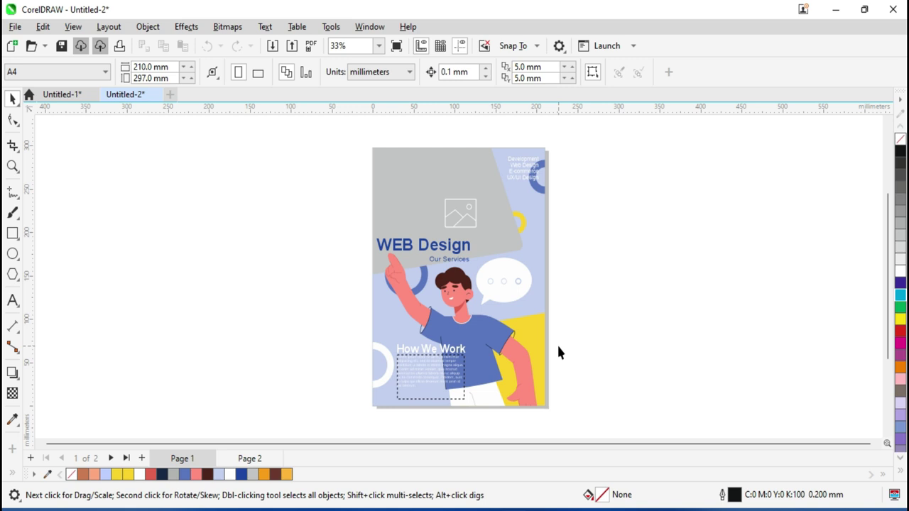
Step: Zoom in on the flyer and select, then deselect, the WEB Design heading
scroll(481, 192, "up", 1)
scroll(491, 196, "up", 1)
scroll(487, 211, "down", 1)
scroll(487, 213, "up", 1)
scroll(483, 213, "up", 1)
left_click(434, 267)
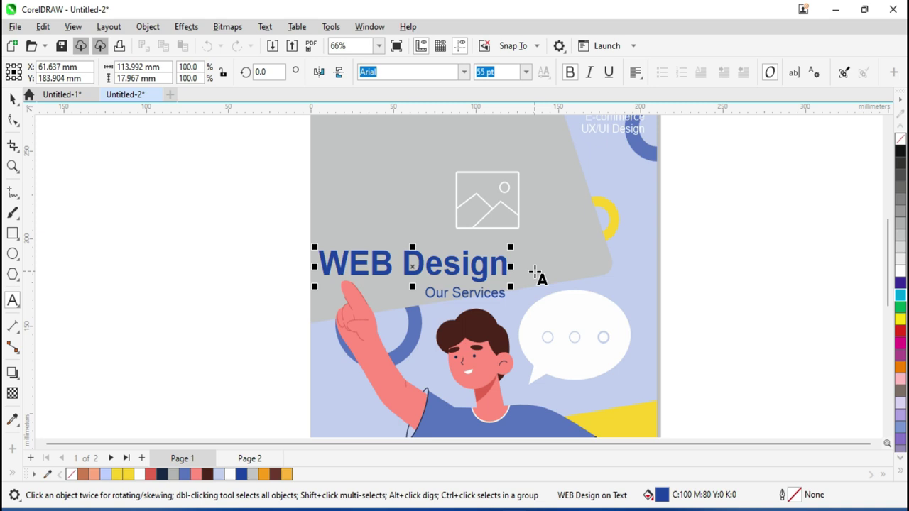
scroll(534, 274, "down", 2)
left_click(11, 99)
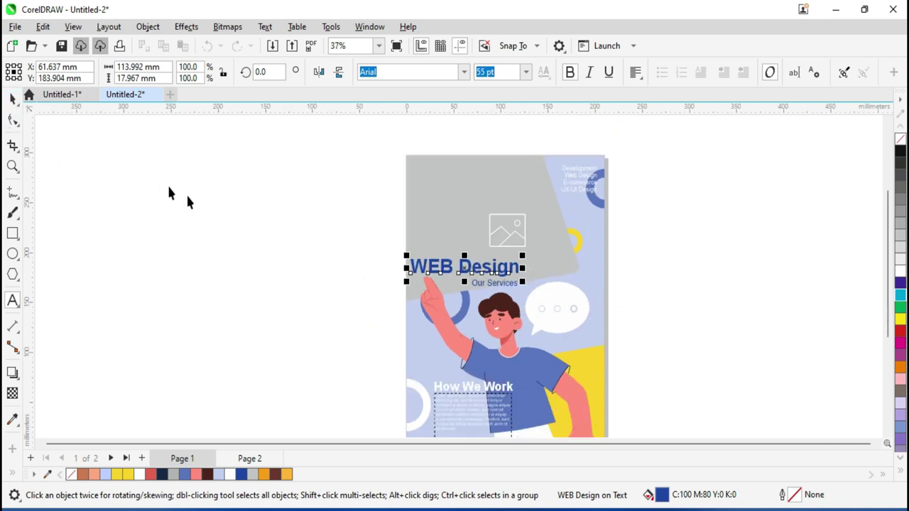
Step: Fill the boy's T-shirt shape with magenta from the colour palette
left_click(540, 383)
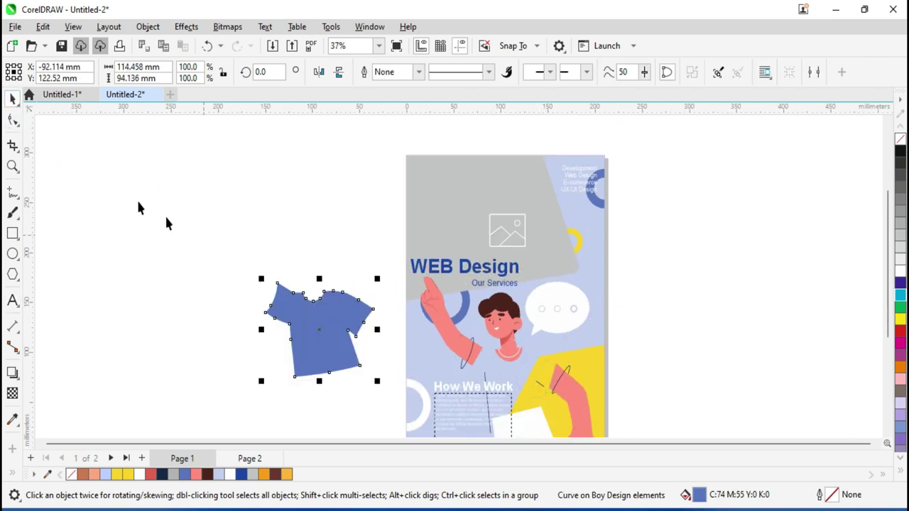
left_click(899, 338)
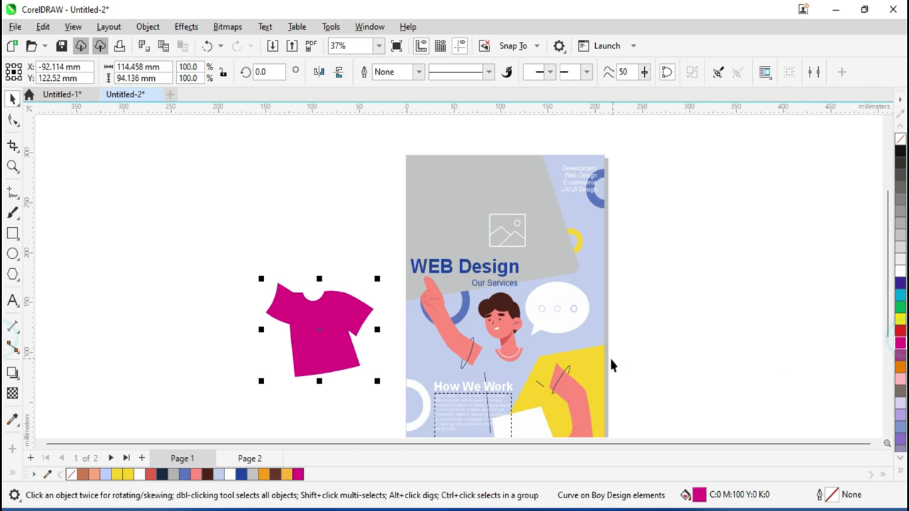
scroll(623, 350, "down", 1)
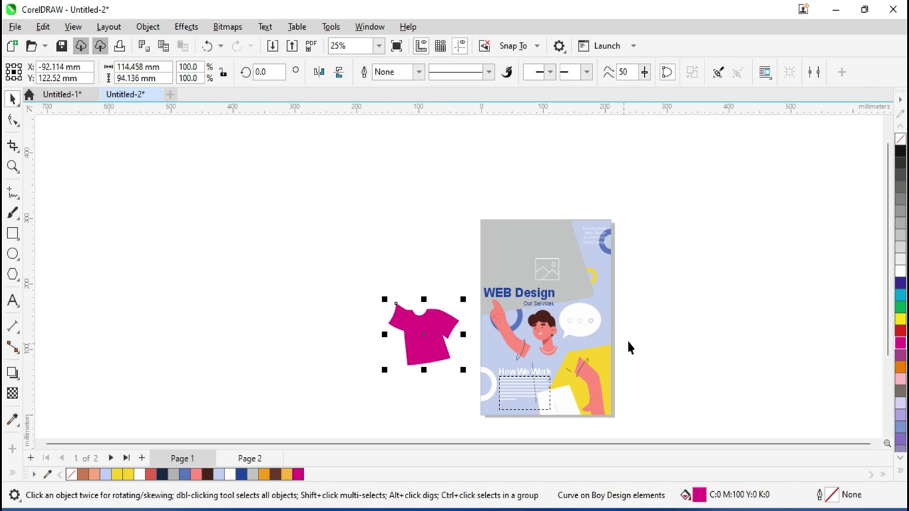
left_click(15, 26)
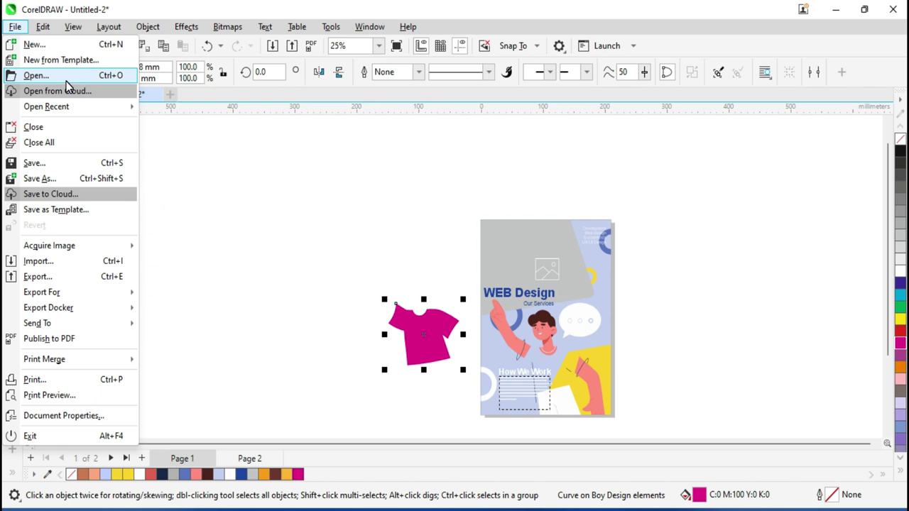
Step: Open the Backup_of_Untitled-1.cdr drawing
left_click(66, 81)
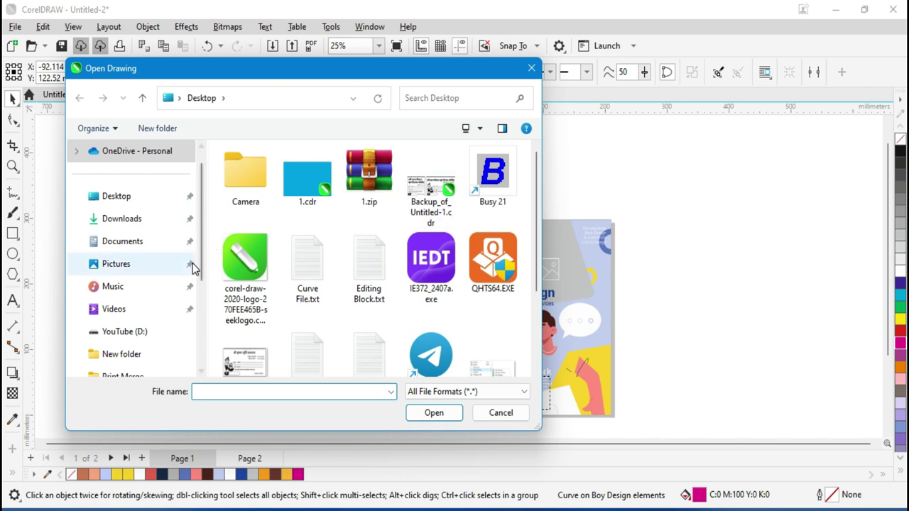
left_click(433, 193)
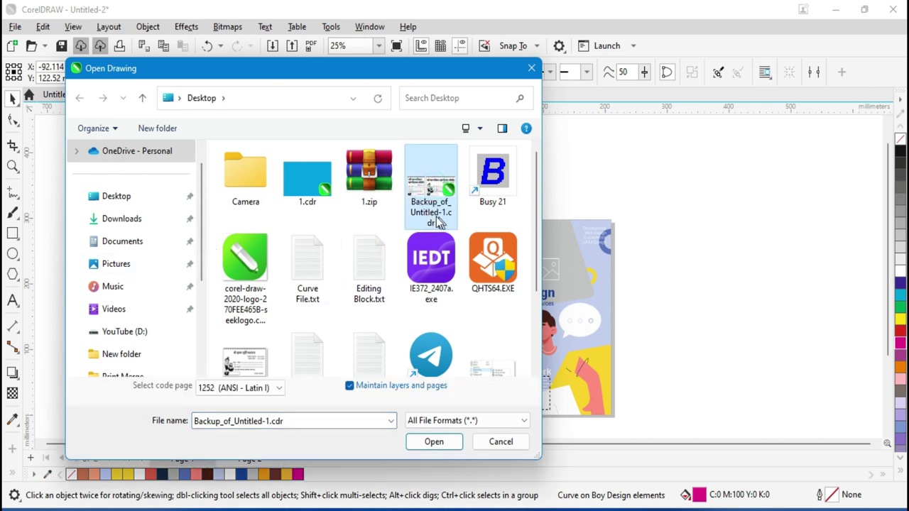
mouse_move(431, 186)
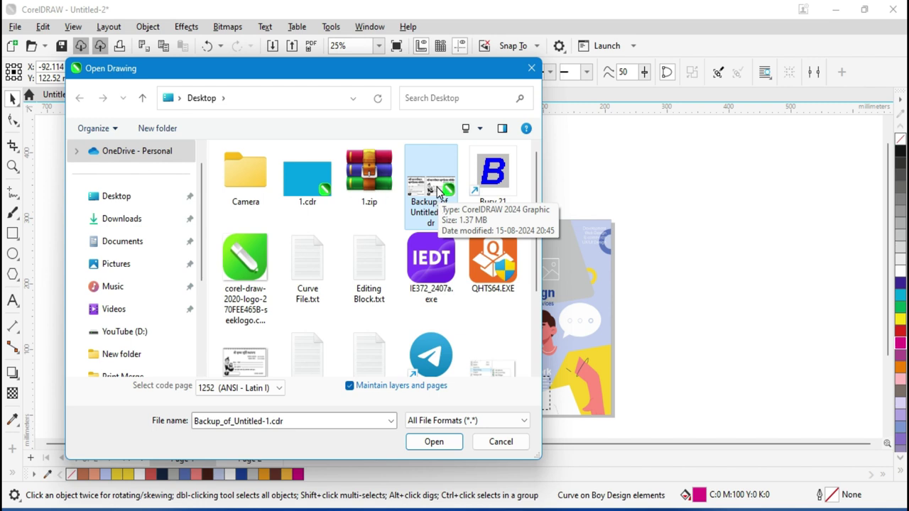
left_click(434, 441)
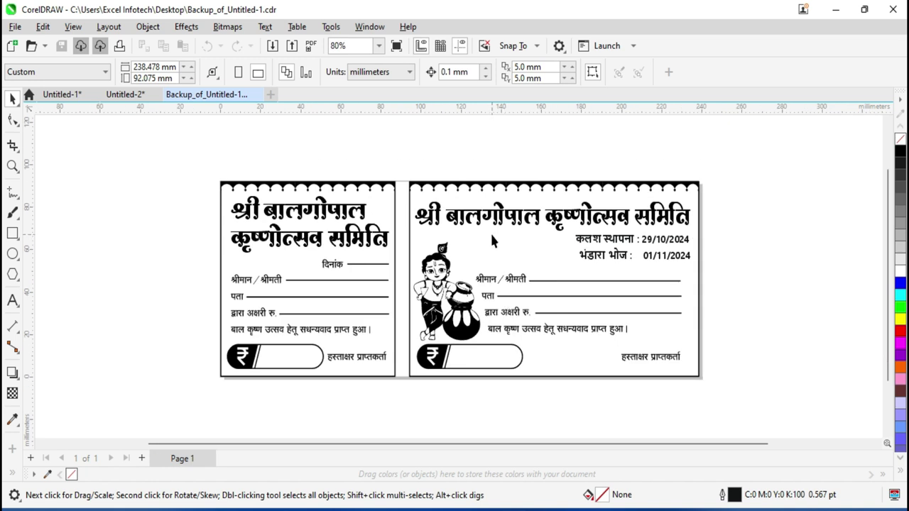
Step: Move the right card's title above the card, shift its date line right, and select its frame
left_click(493, 224)
left_click_drag(495, 223, 539, 181)
left_click_drag(603, 239, 659, 223)
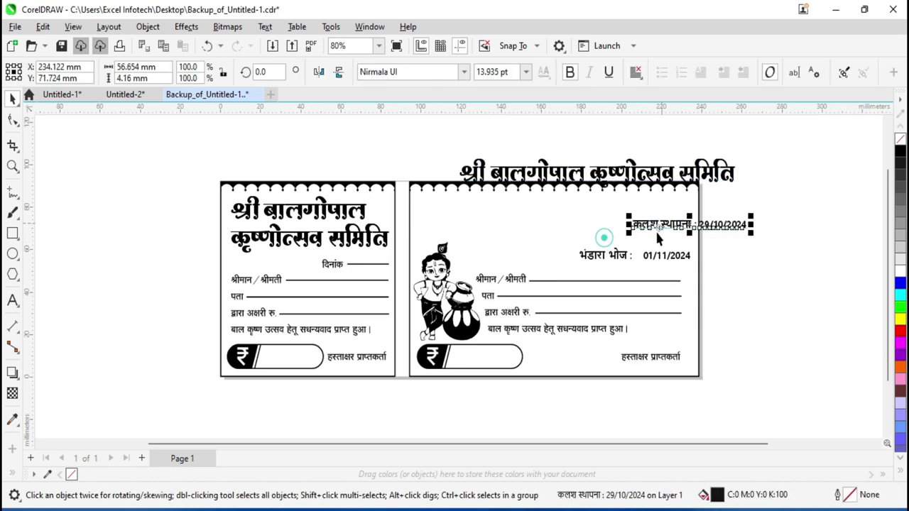
left_click(631, 251)
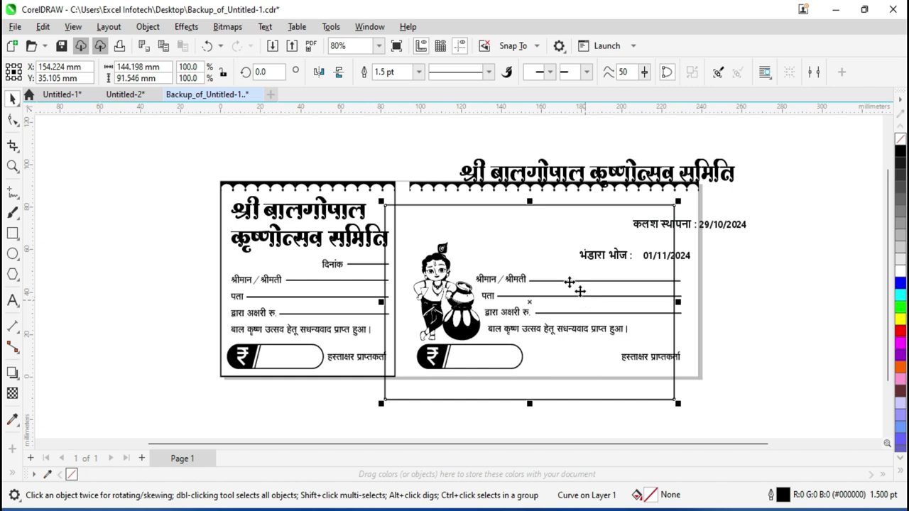
left_click(14, 27)
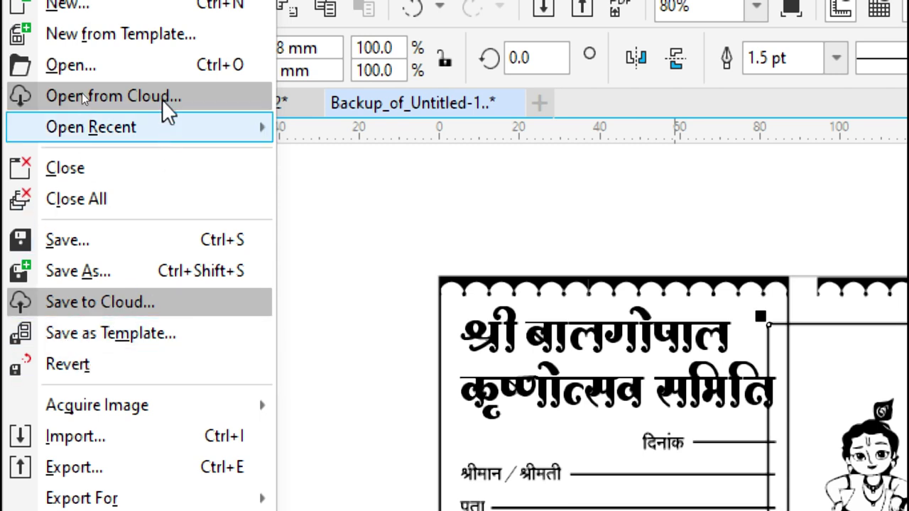
mouse_move(46, 107)
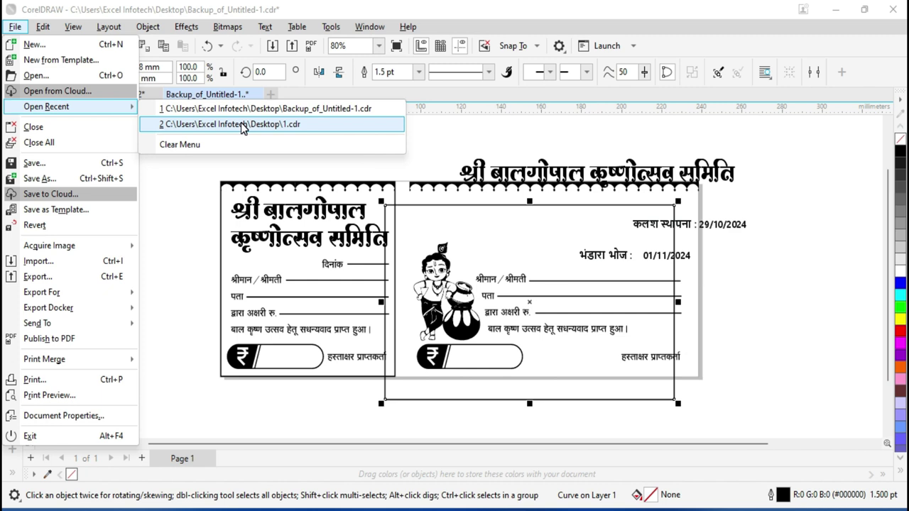
Step: Open the recent drawing 1.cdr and drag its cyan rectangle onto the page
left_click(242, 124)
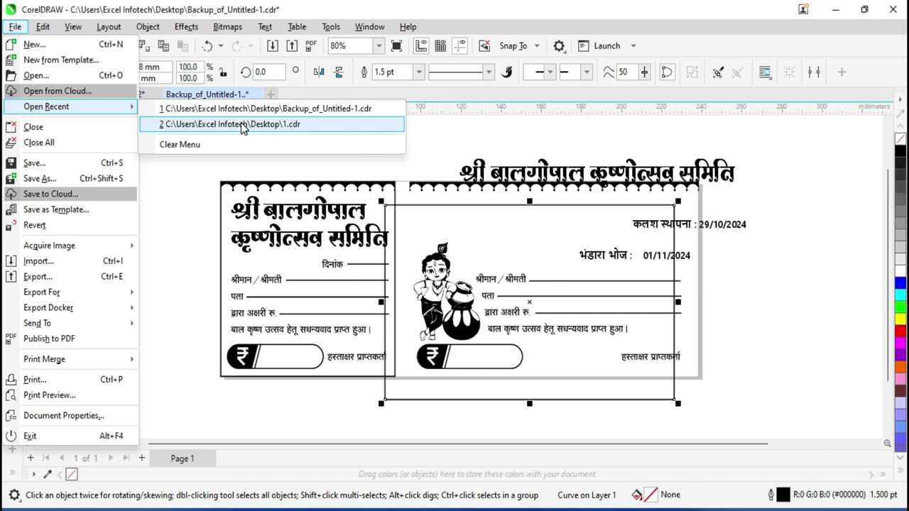
left_click(308, 281)
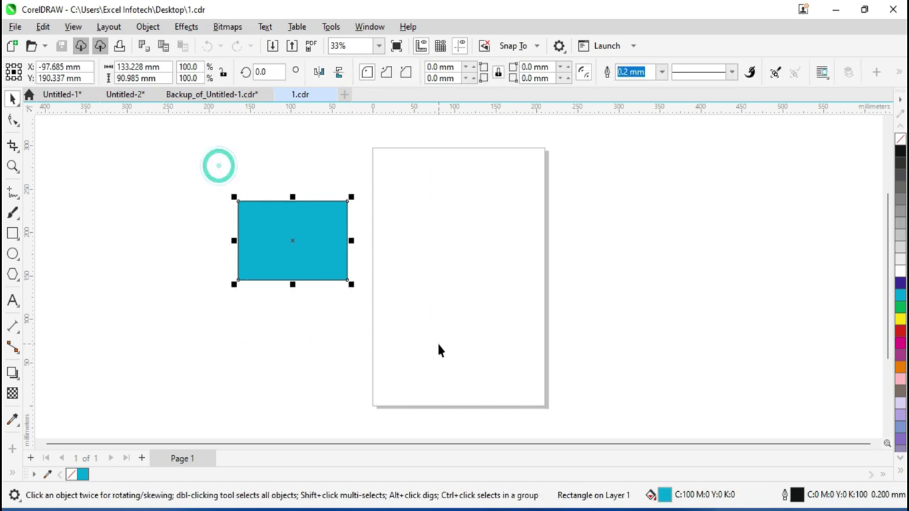
left_click_drag(271, 227, 431, 236)
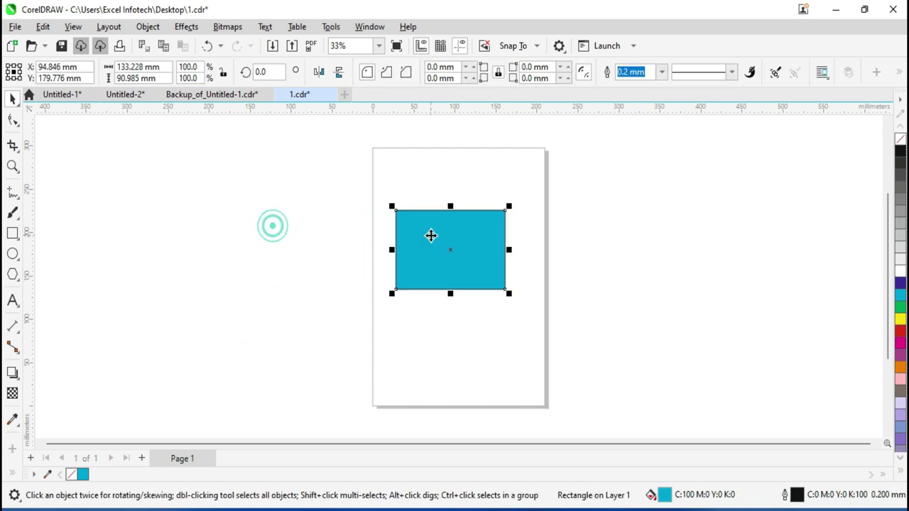
left_click(15, 27)
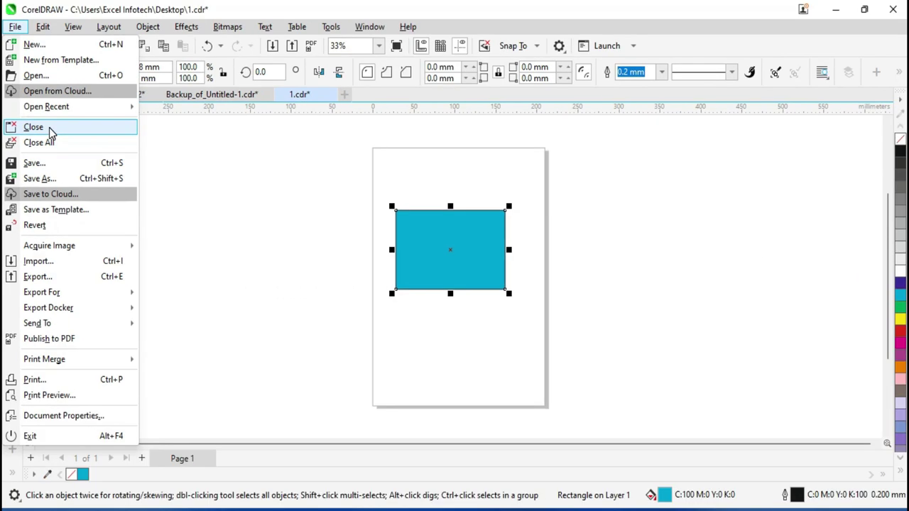
Step: Cycle through the open drawing tabs, then select the cyan rectangle in 1.cdr
left_click(222, 139)
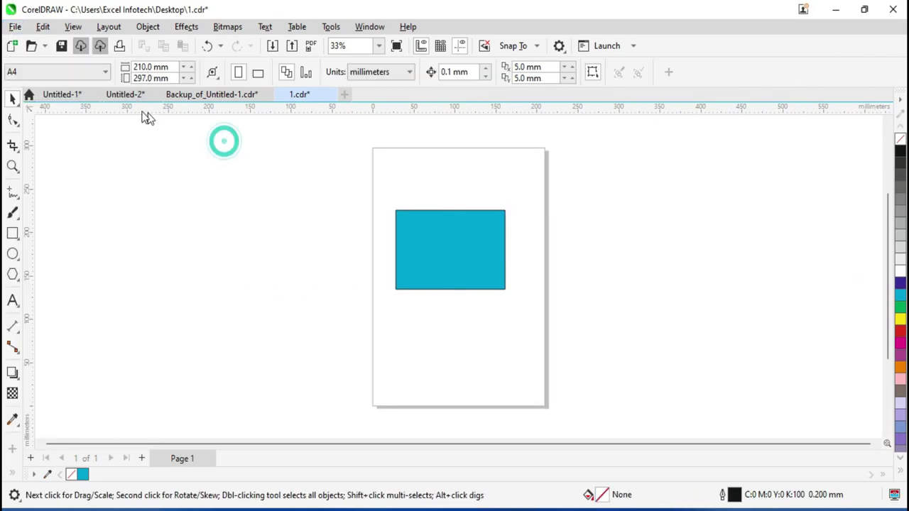
left_click(61, 96)
left_click(125, 95)
left_click(212, 94)
left_click(291, 96)
left_click(60, 96)
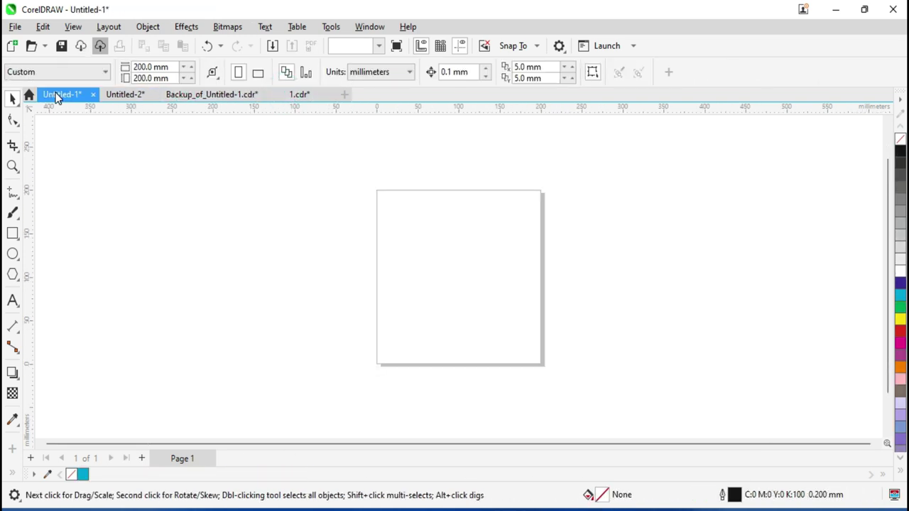
left_click(298, 95)
left_click_drag(309, 166, 618, 357)
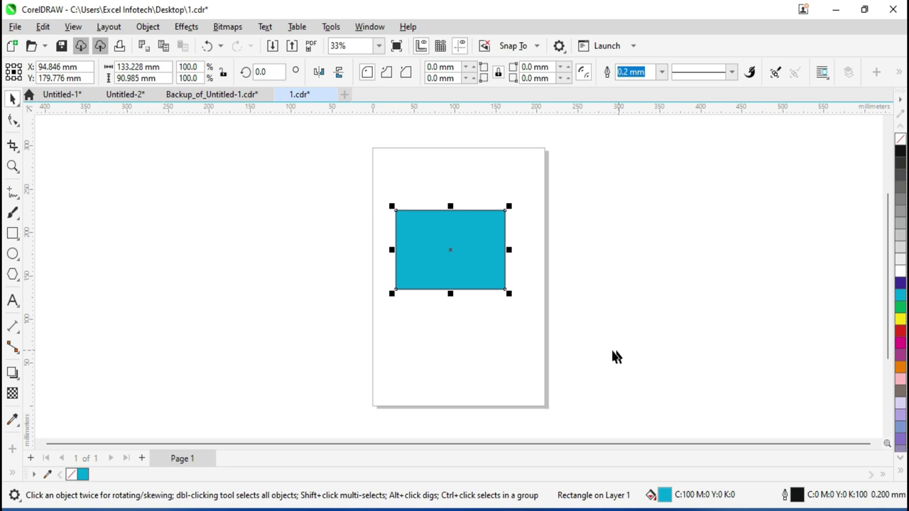
Step: Close 1.cdr without saving its changes
left_click(14, 29)
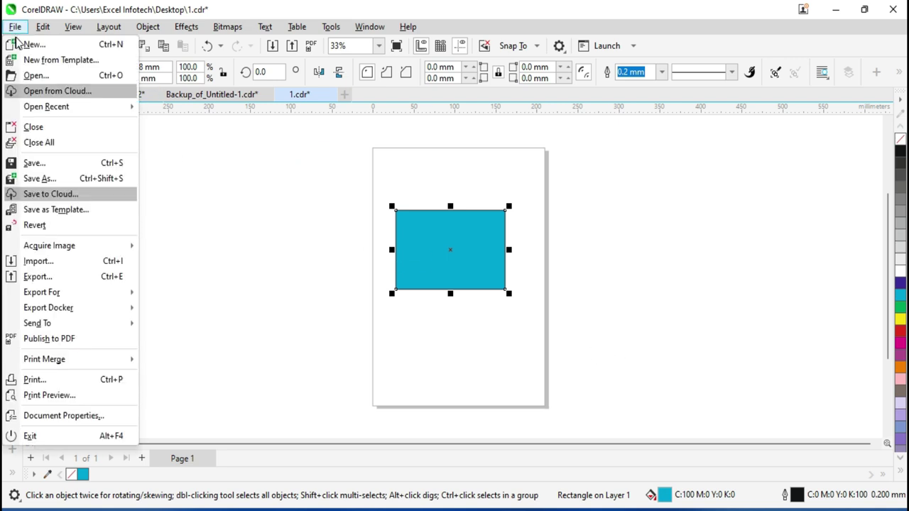
left_click(80, 130)
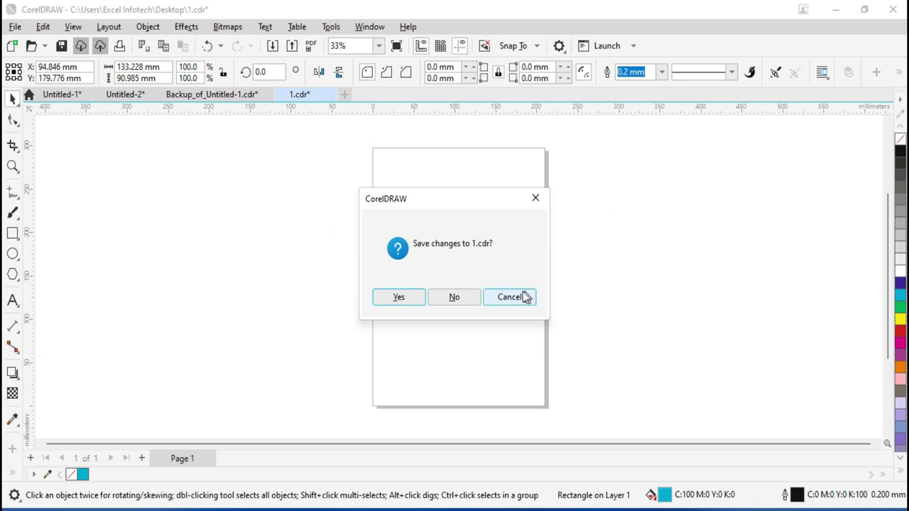
left_click(454, 298)
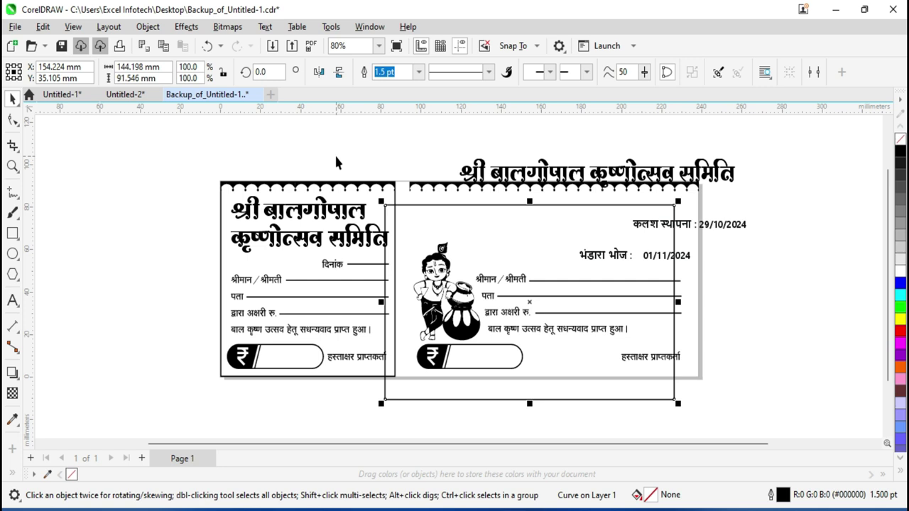
Step: Deselect the receipt design and cycle through the Untitled-1, Untitled-2 and backup tabs
left_click(13, 27)
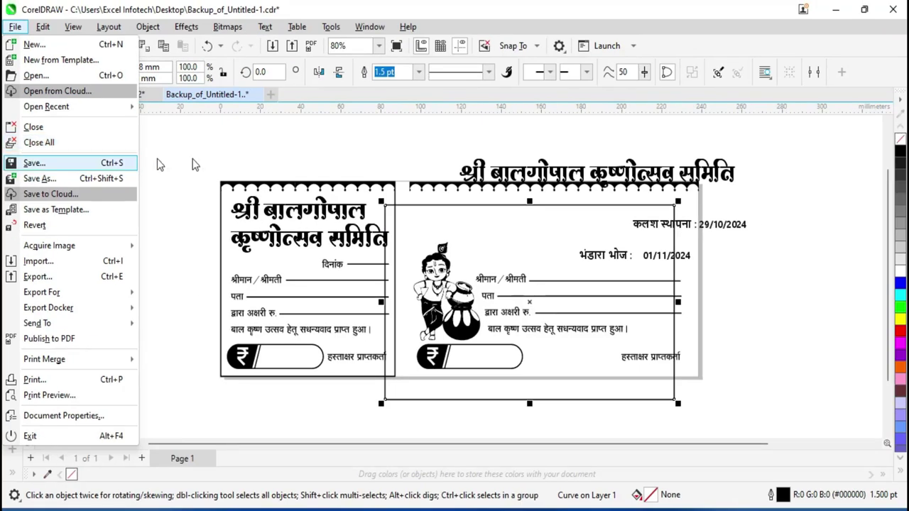
left_click(157, 158)
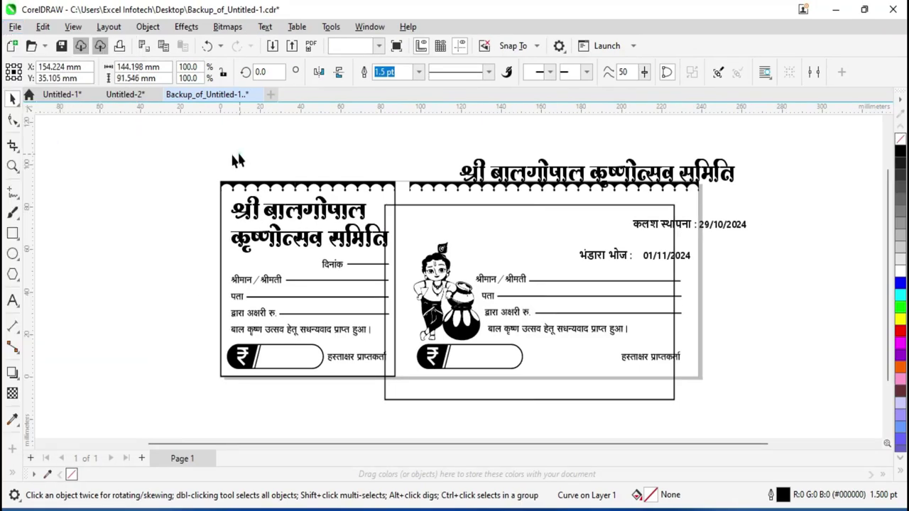
left_click(240, 152)
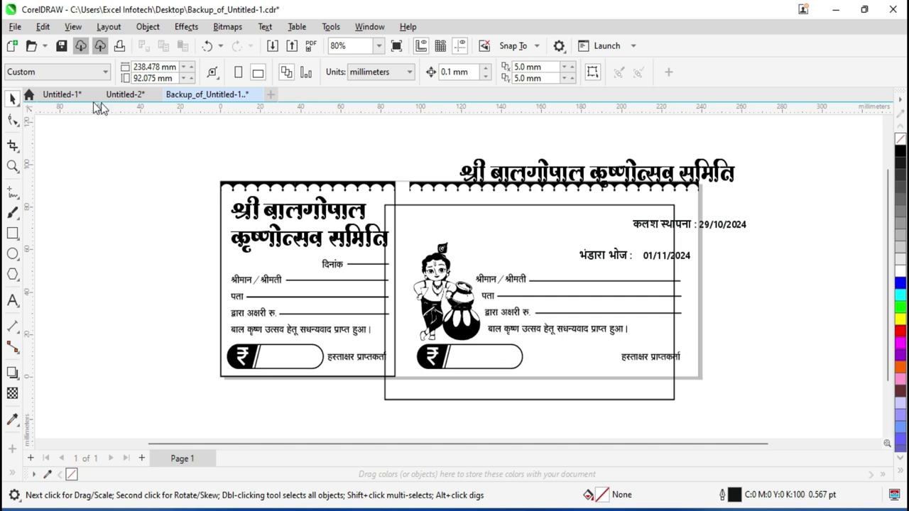
left_click(60, 94)
left_click(125, 94)
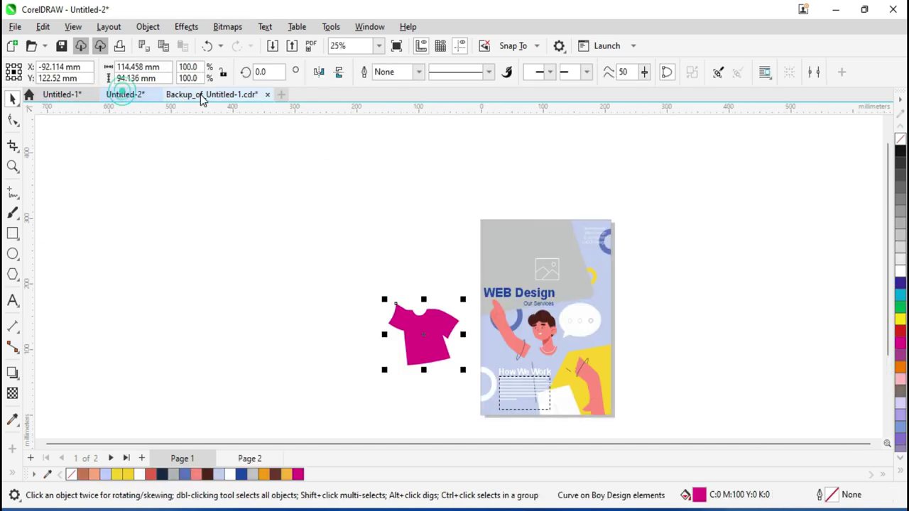
left_click(201, 94)
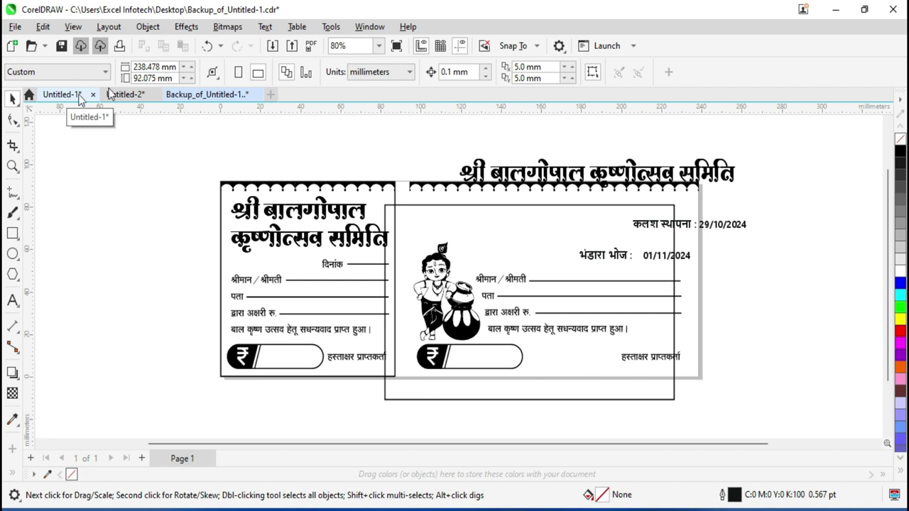
Step: Close all drawings, discarding changes to Untitled-1, Untitled-2 and the receipt backup
left_click(15, 26)
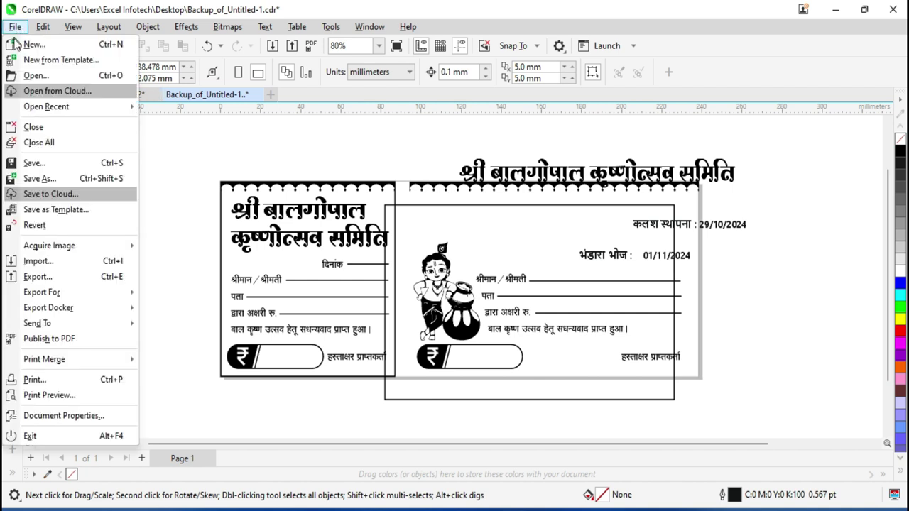
left_click(61, 146)
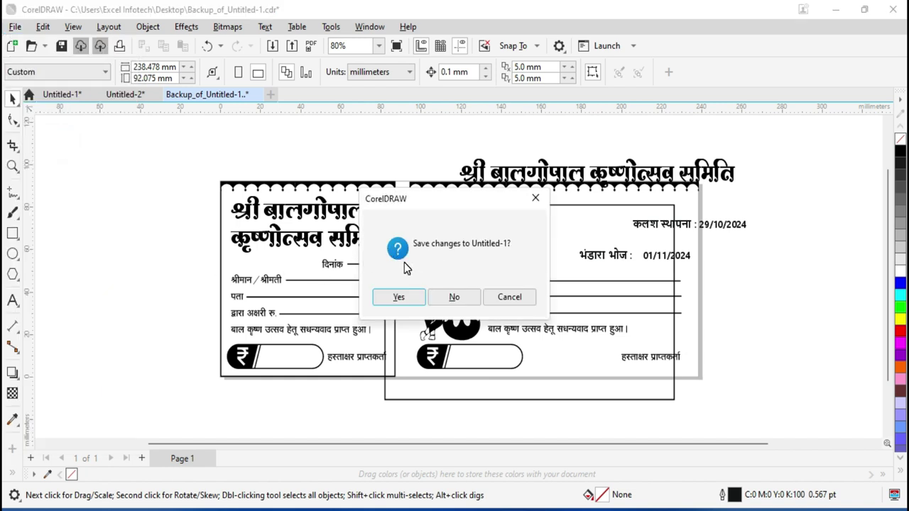
left_click(454, 298)
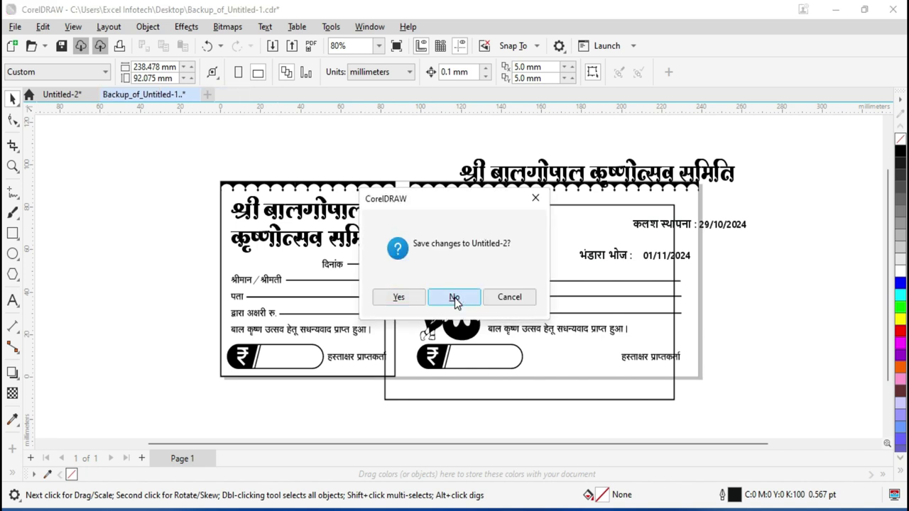
left_click(455, 298)
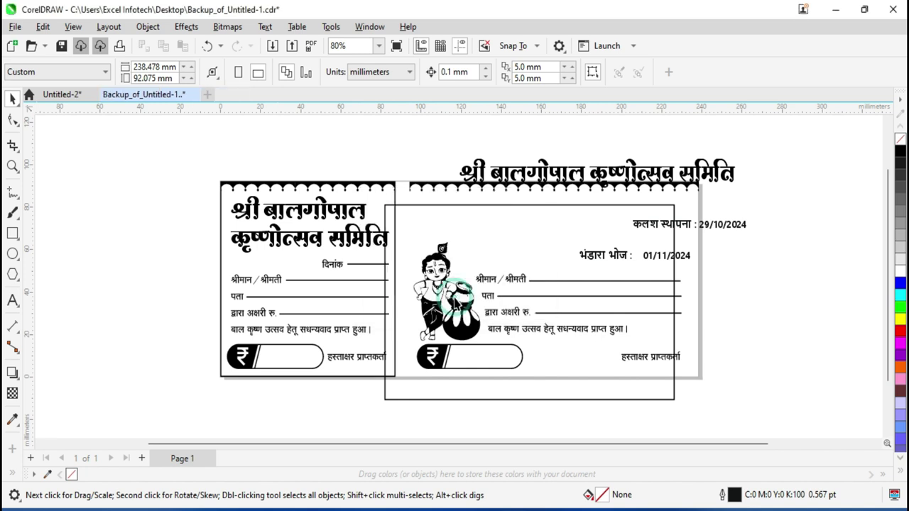
left_click(454, 298)
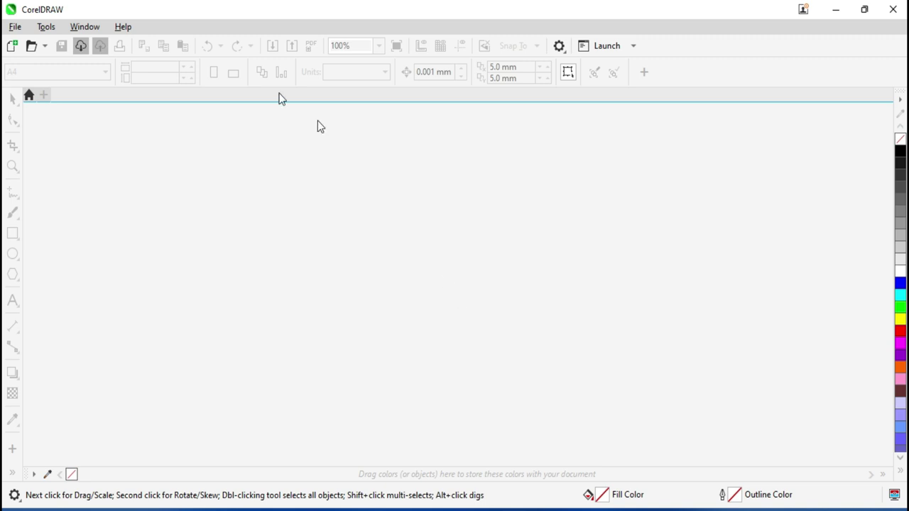
left_click(17, 31)
left_click(21, 44)
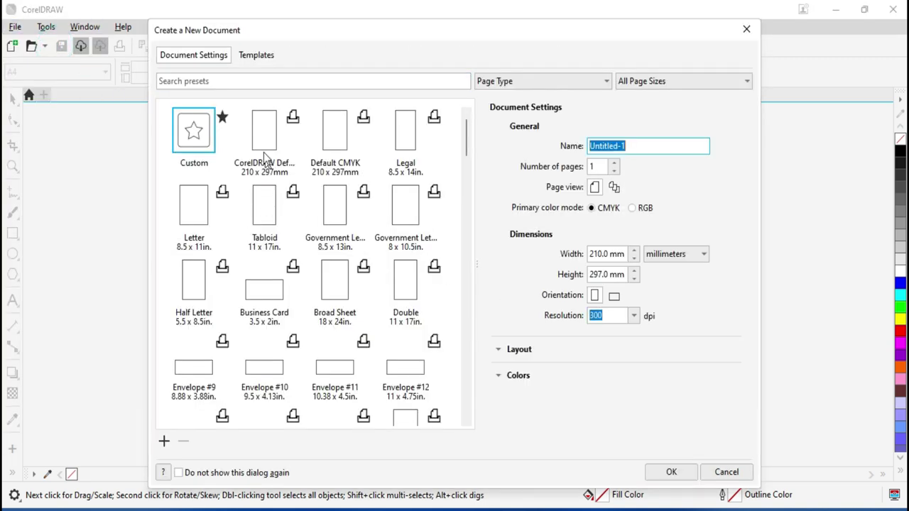
Step: Create a new document with default settings
double_click(264, 153)
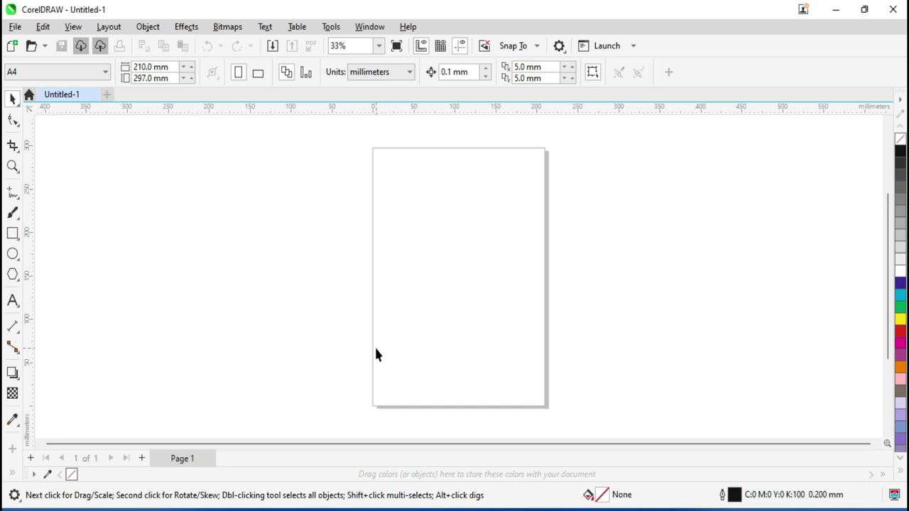
left_click(14, 27)
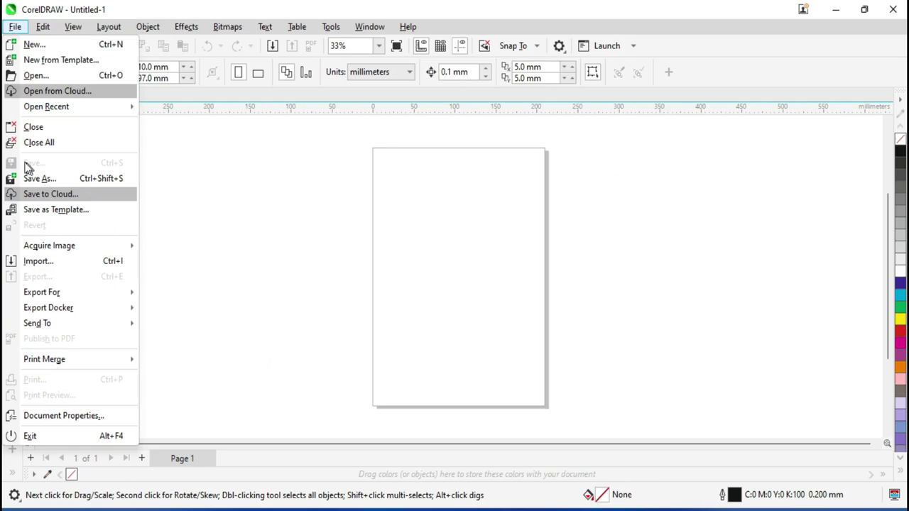
left_click(314, 186)
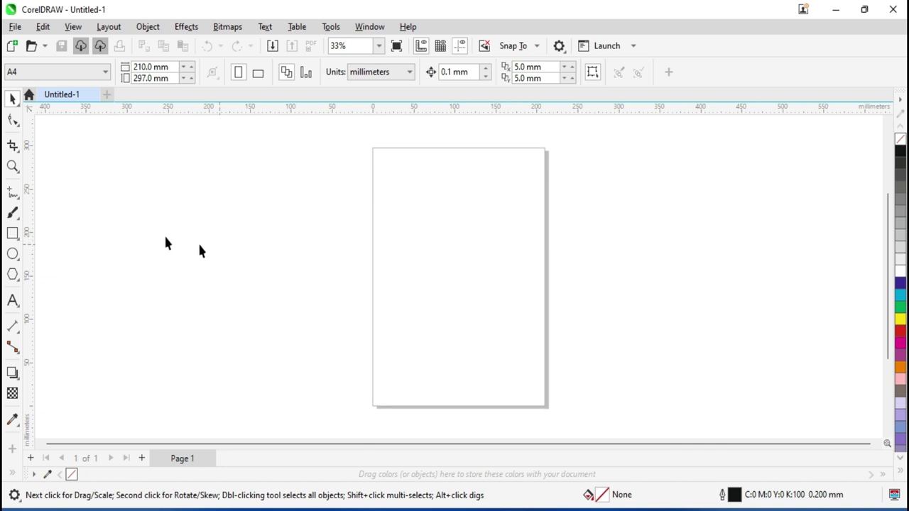
Step: Draw a rectangle on the page and fill it red
left_click(12, 233)
left_click_drag(396, 209, 498, 310)
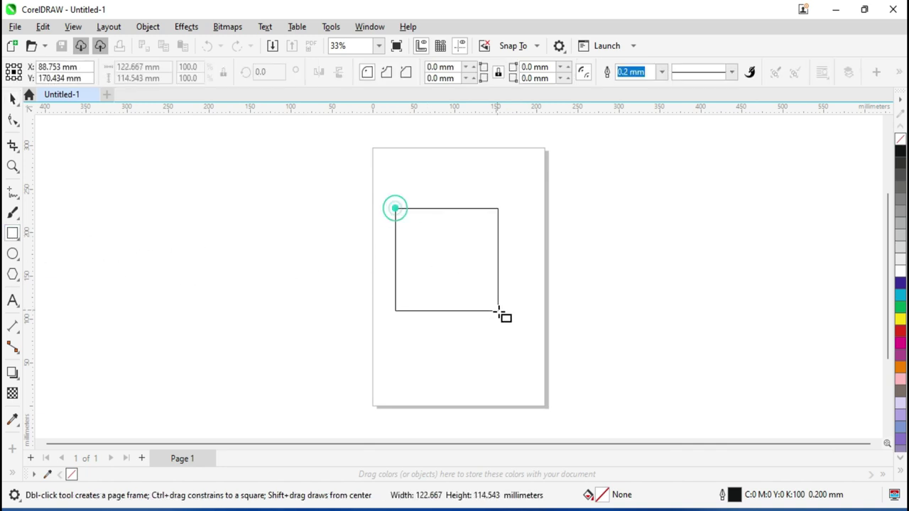
left_click(899, 331)
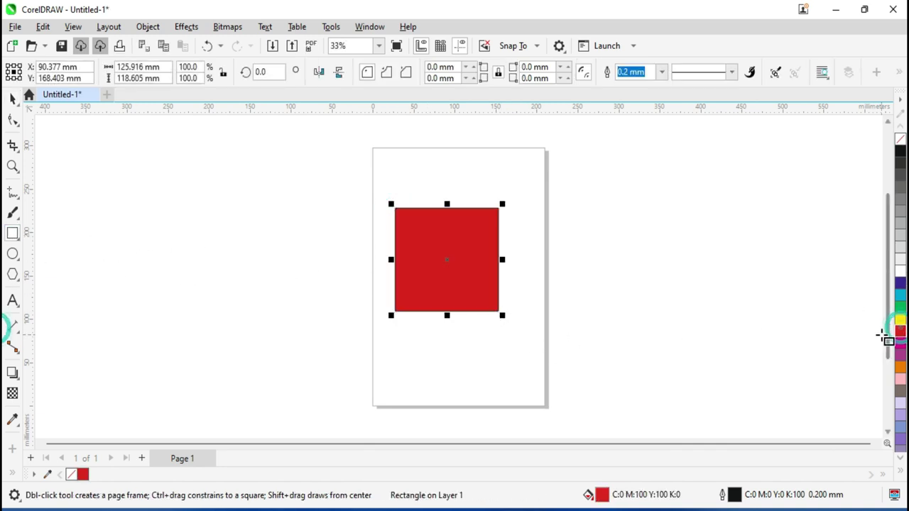
left_click(14, 27)
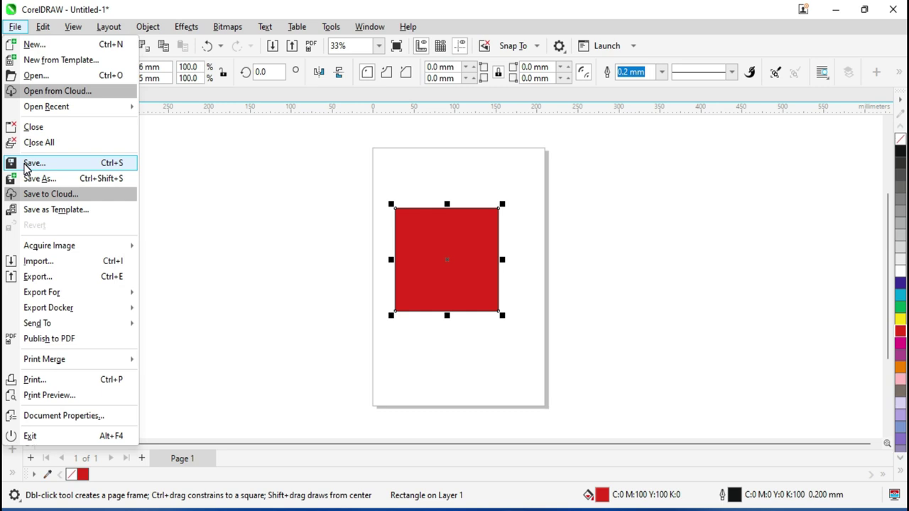
Step: Save the untitled drawing to the Desktop as 2.cdr
left_click(26, 164)
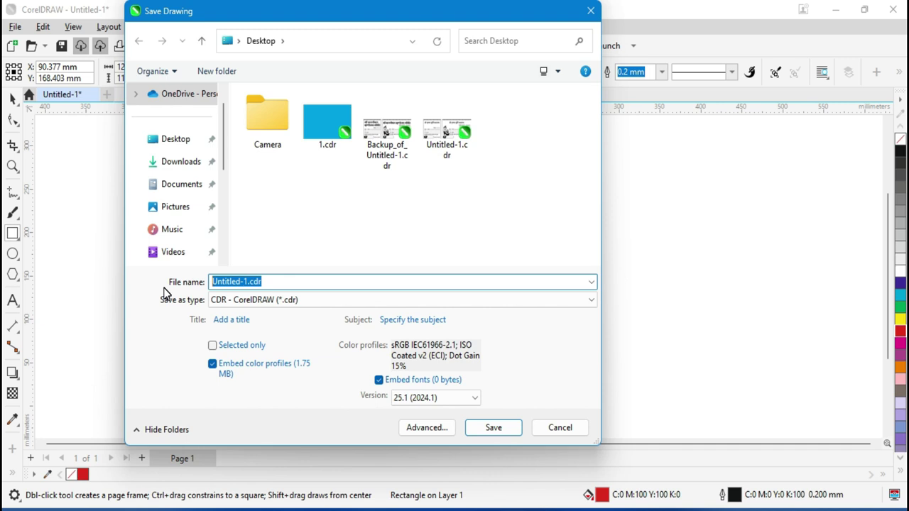
type("2")
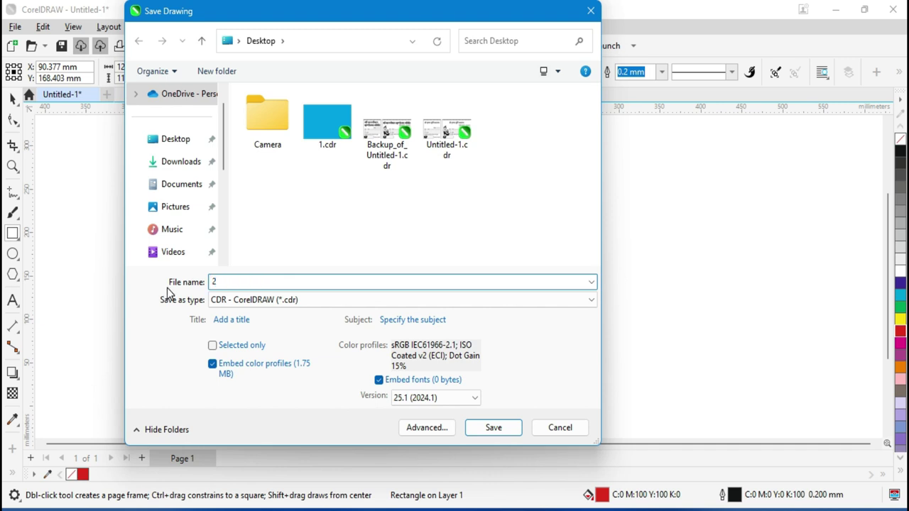
left_click(501, 428)
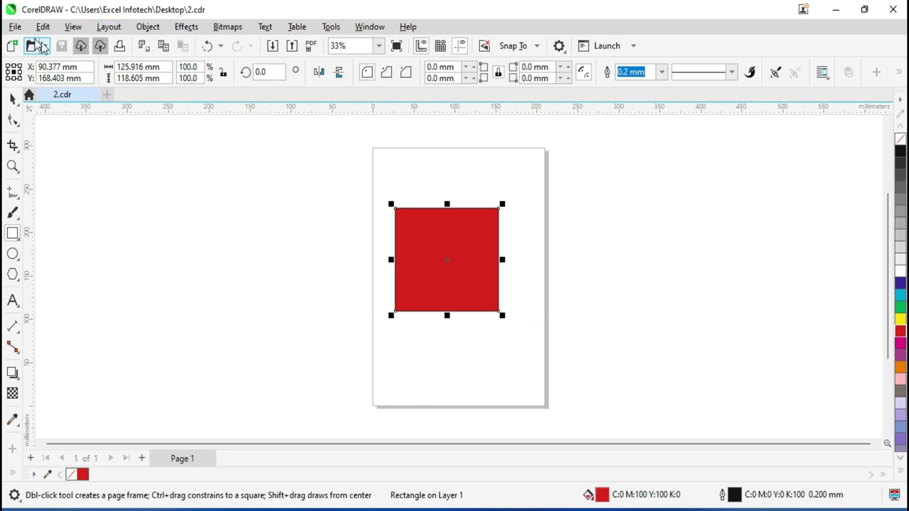
Step: Open the Save As dialog, drag it aside, and cancel it without saving
left_click(15, 27)
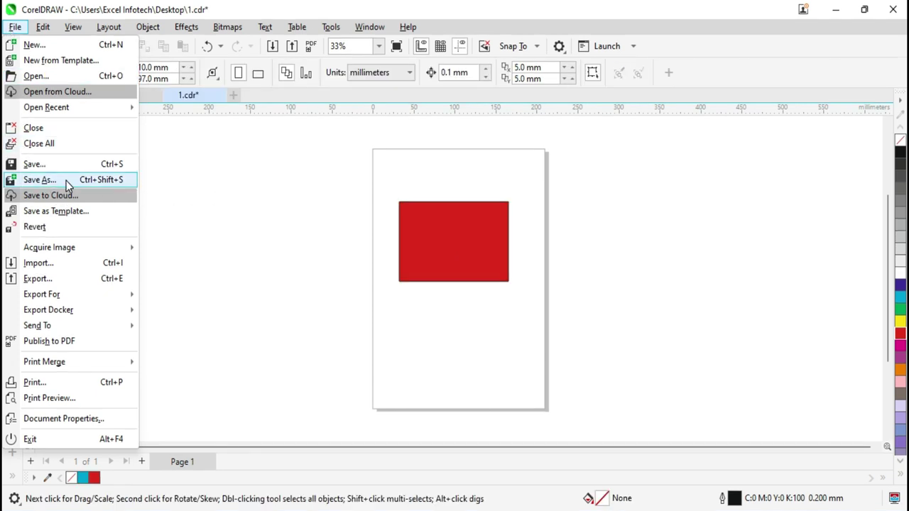
left_click(40, 180)
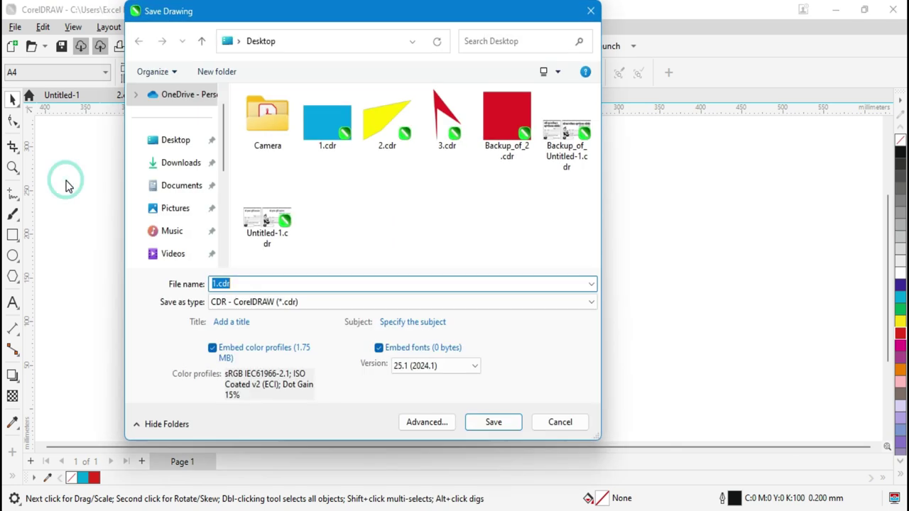
left_click_drag(288, 39, 378, 45)
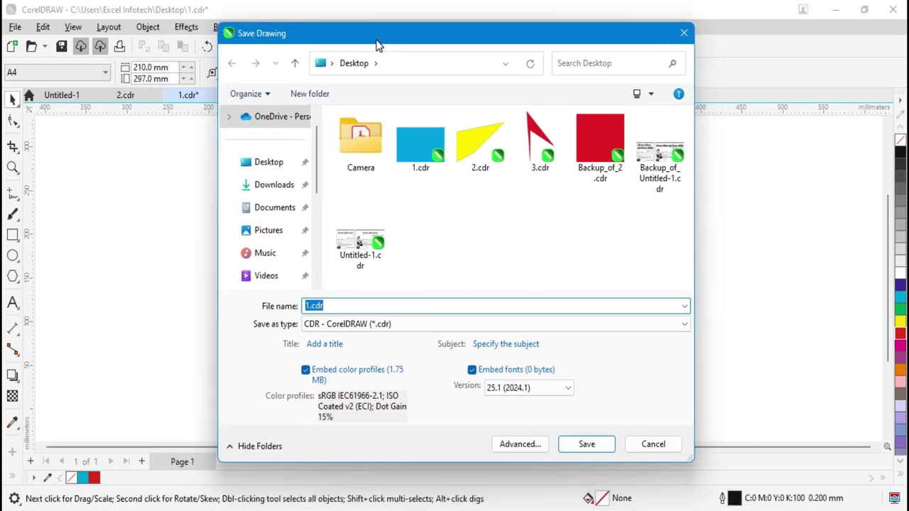
left_click_drag(378, 45, 329, 60)
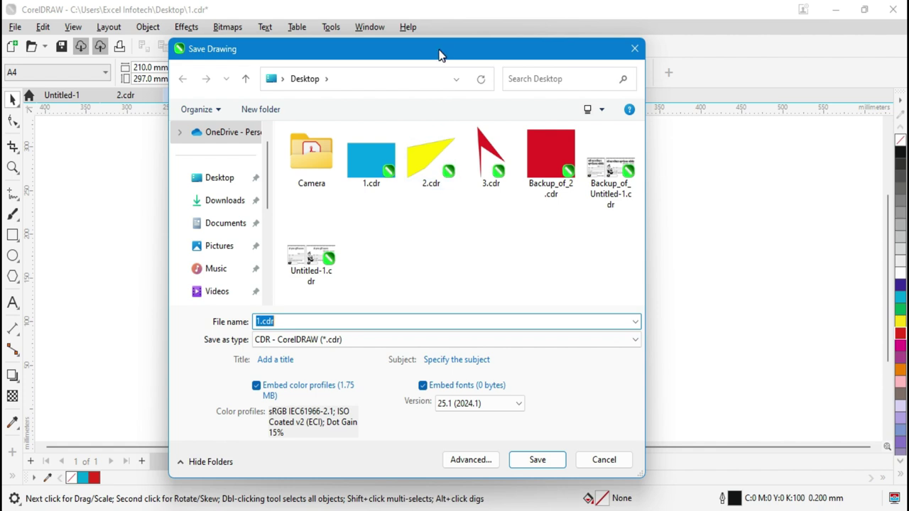
left_click_drag(441, 48, 278, 74)
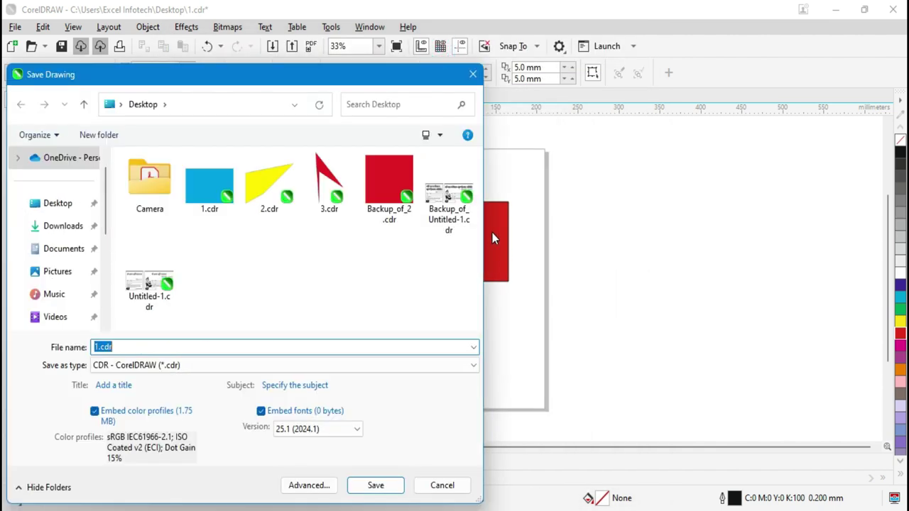
left_click(473, 74)
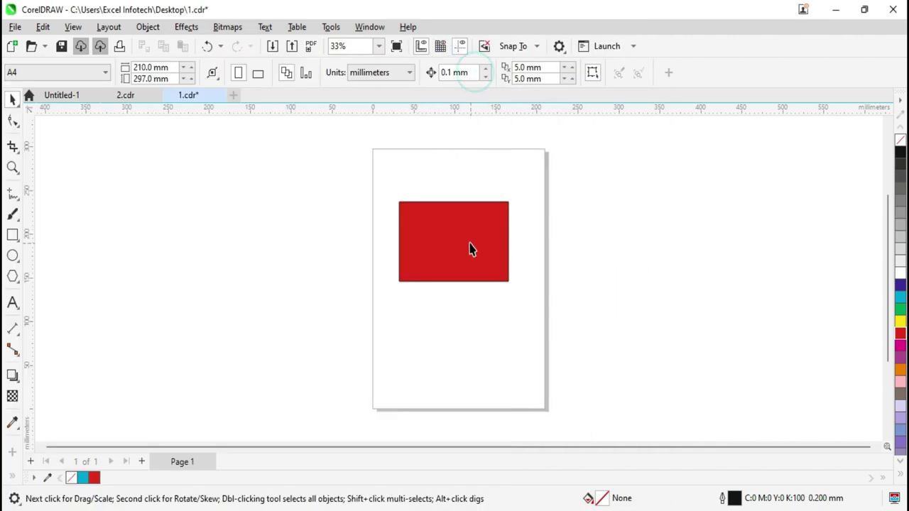
Step: Refill the rectangle from red to green, then dark blue (C:100 M:100 Y:0 K:0)
left_click(470, 245)
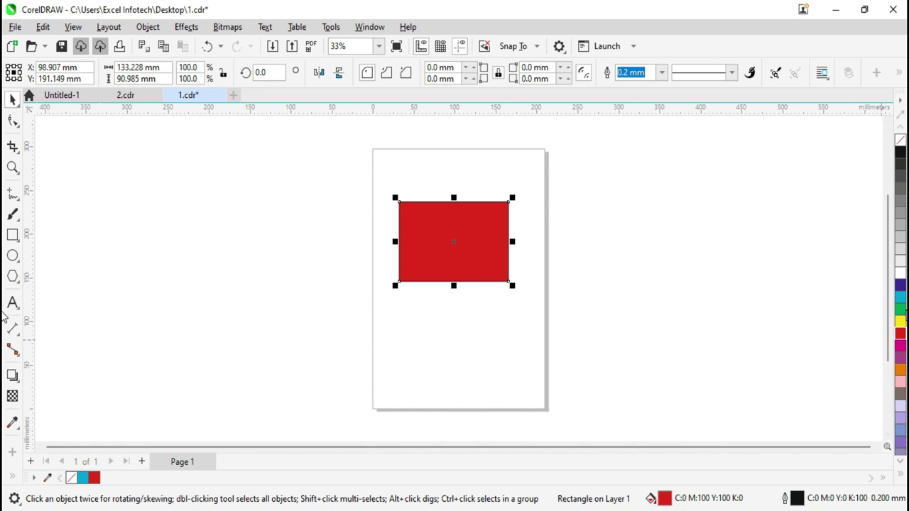
left_click(900, 310)
left_click(899, 287)
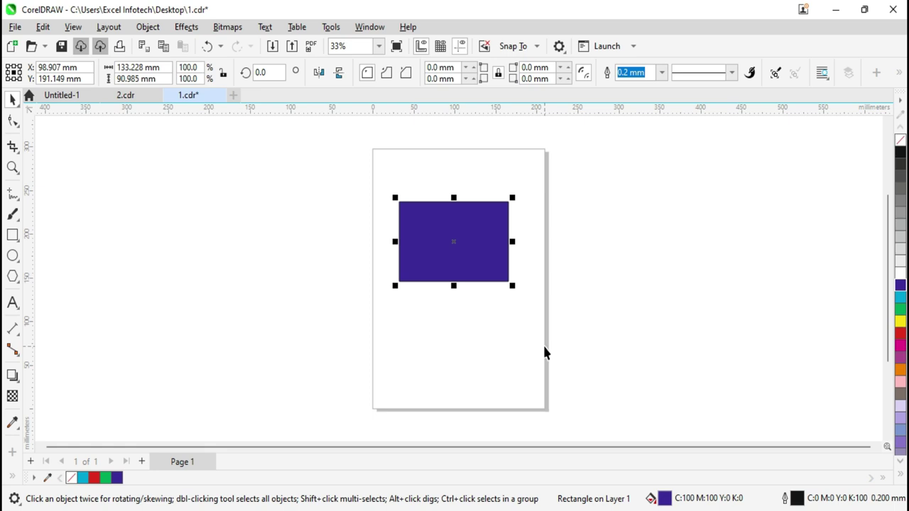
left_click(14, 26)
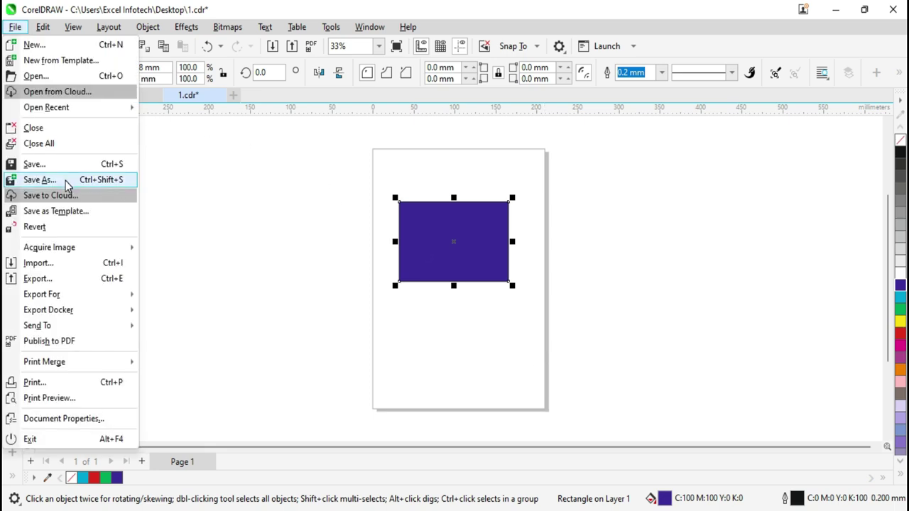
Step: Save a copy of the blue-rectangle drawing to the Desktop as 555.cdr
left_click(51, 180)
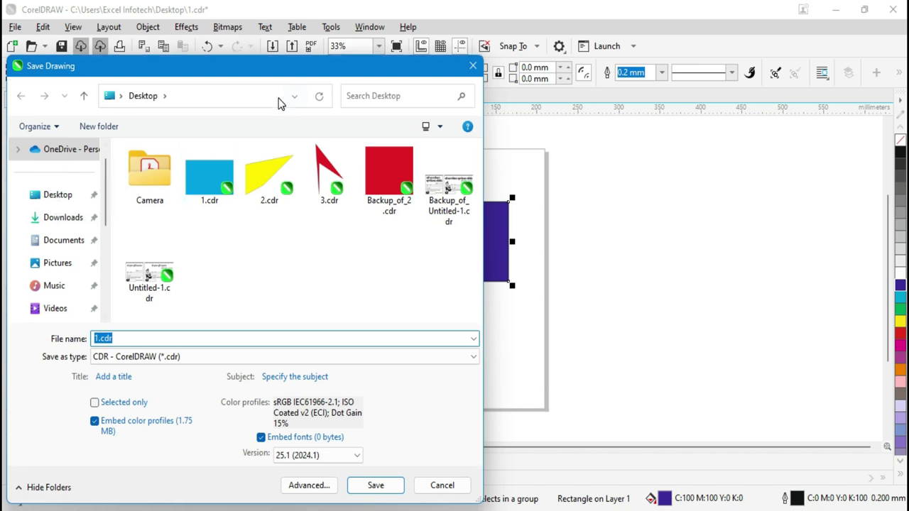
left_click_drag(249, 75, 342, 33)
left_click(234, 295)
left_click_drag(234, 295, 174, 298)
type("555")
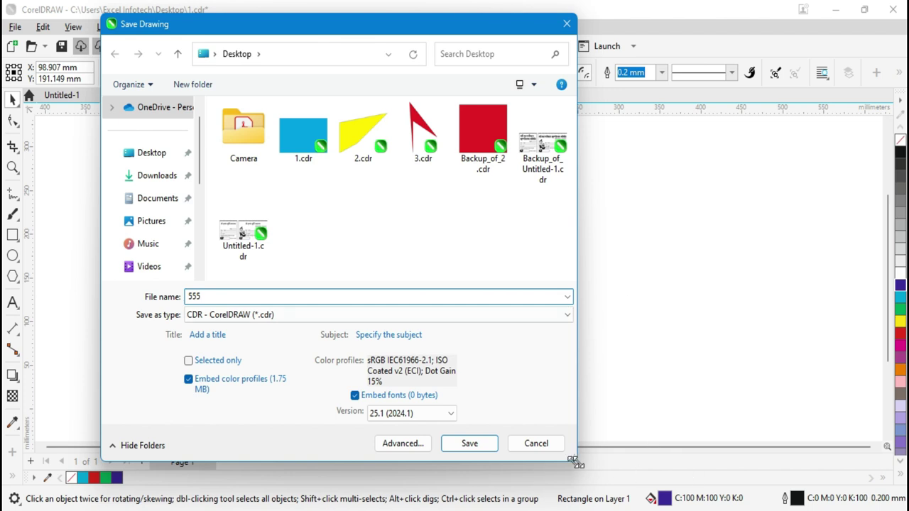
left_click(469, 443)
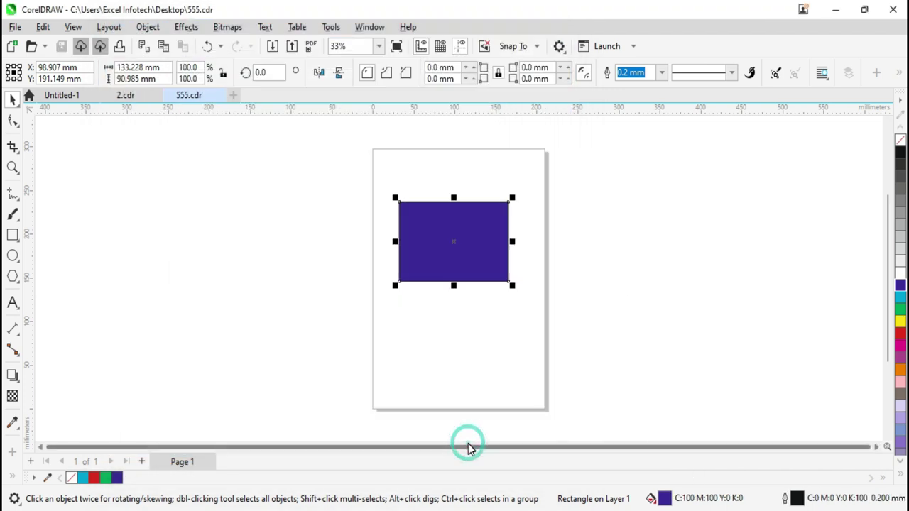
left_click_drag(327, 183, 588, 342)
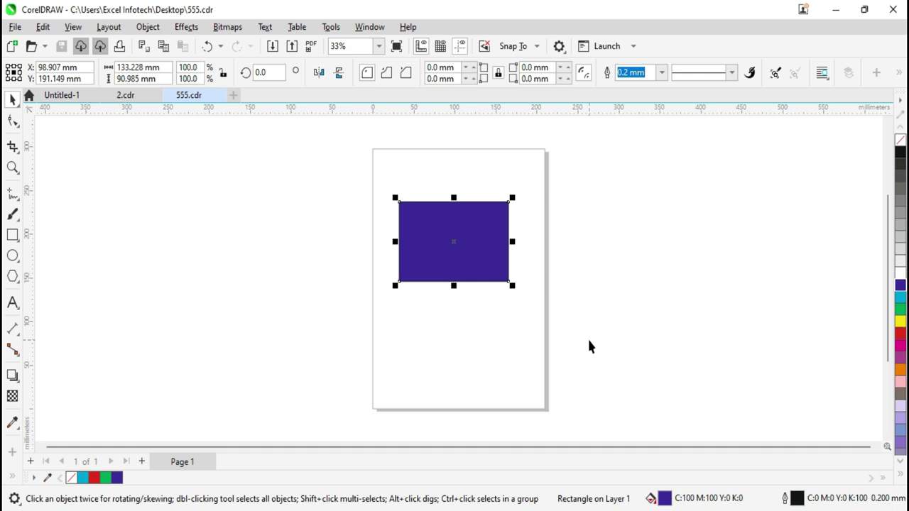
Step: Open 555.cdr from the Desktop with Ctrl+O
key("ctrl+o")
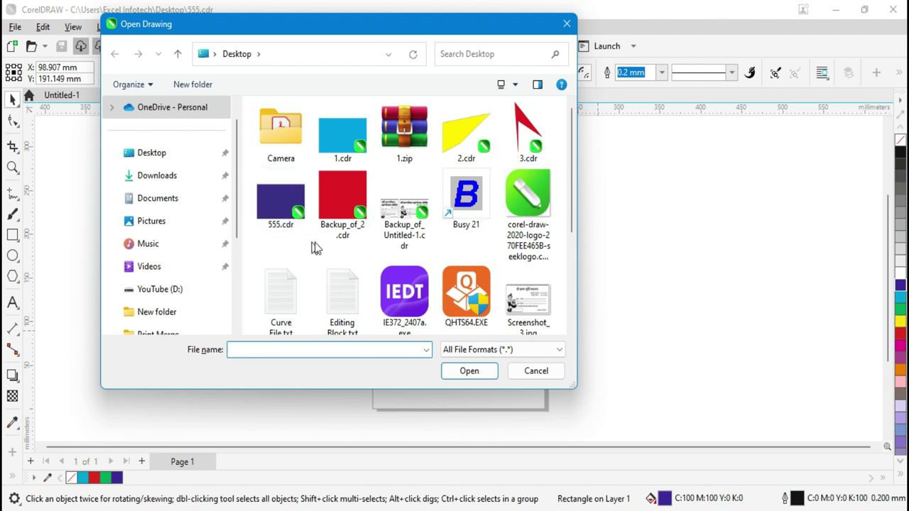
left_click(344, 226)
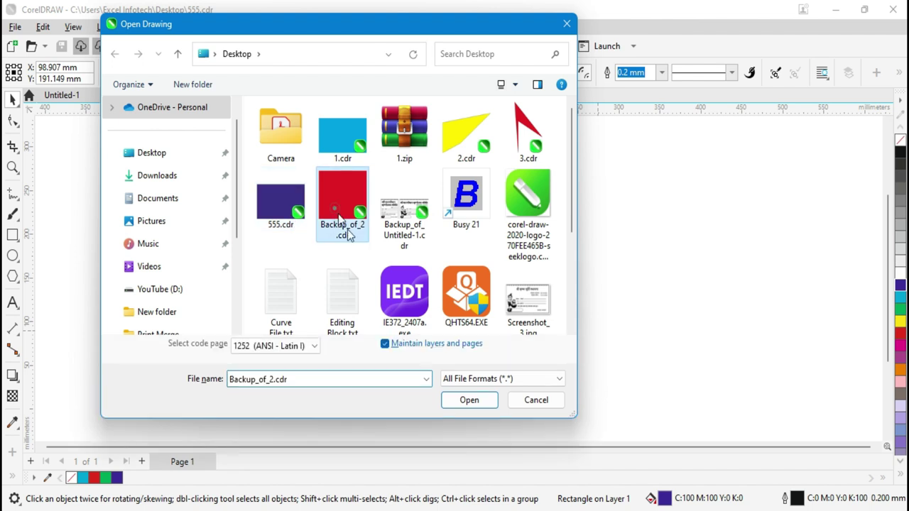
left_click(266, 214)
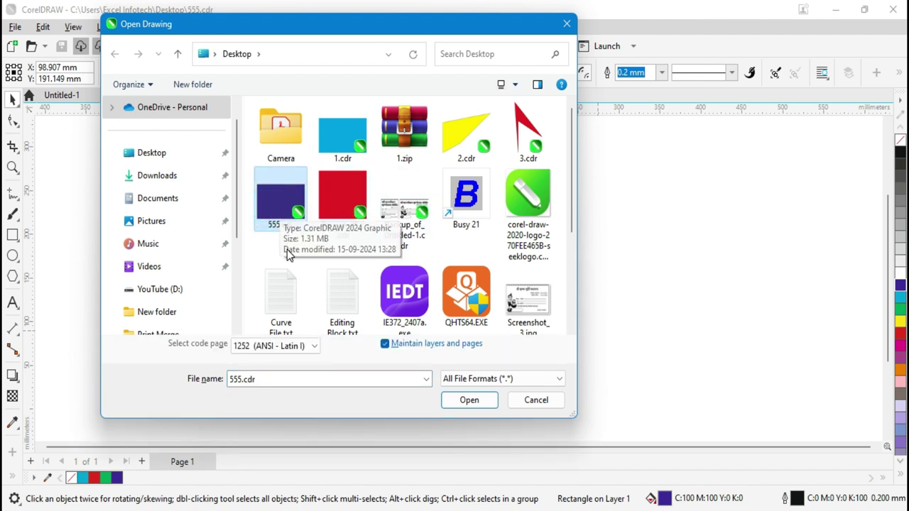
left_click(469, 399)
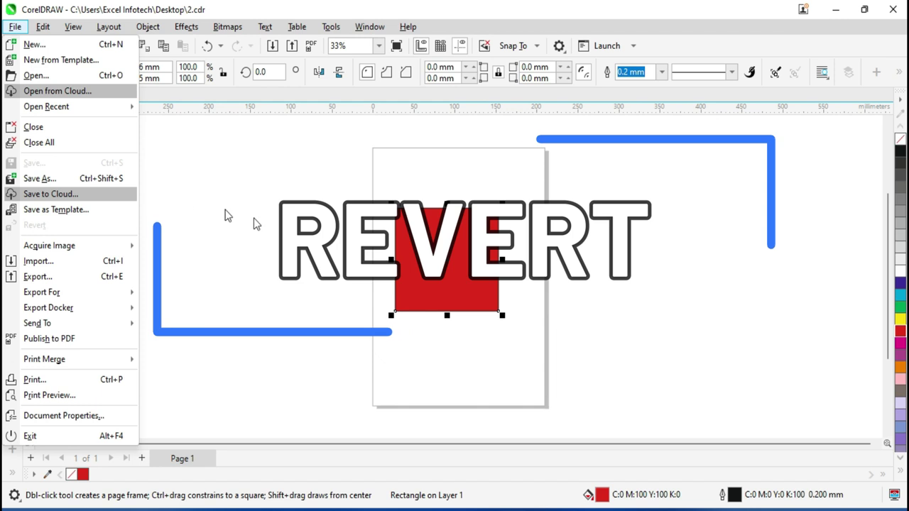
Step: Fill the shape yellow, drag its nodes into a wide triangle, and fill it green
key("Escape")
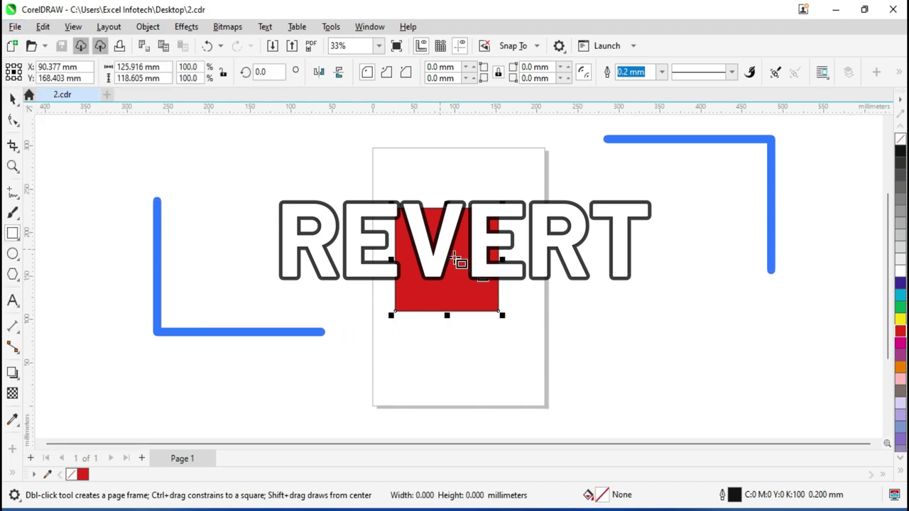
left_click(899, 319)
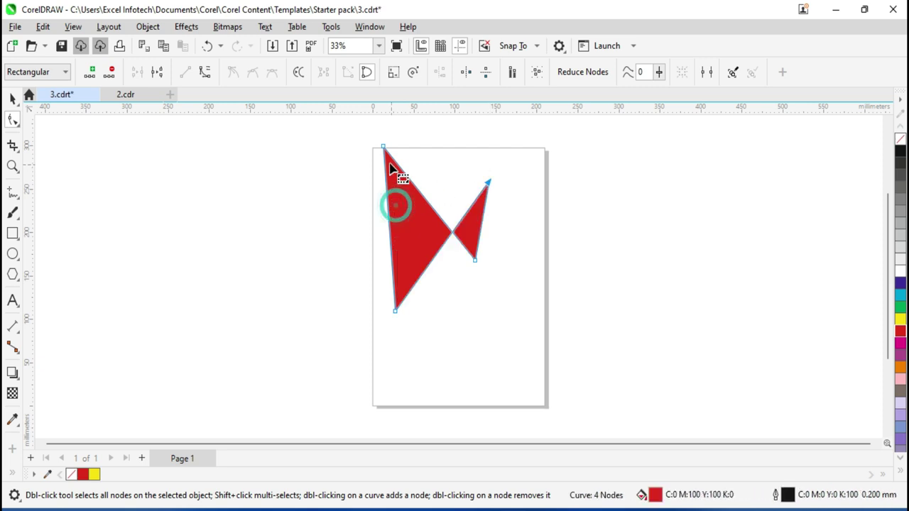
left_click(382, 145)
left_click_drag(384, 144, 482, 330)
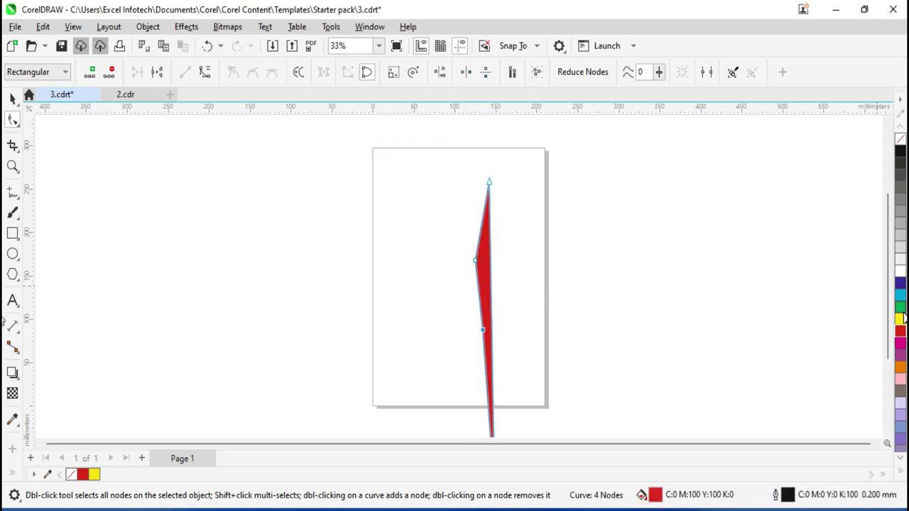
left_click(899, 308)
left_click_drag(475, 260, 335, 250)
Step: Move the green flag shape up, then right onto the page
left_click(12, 102)
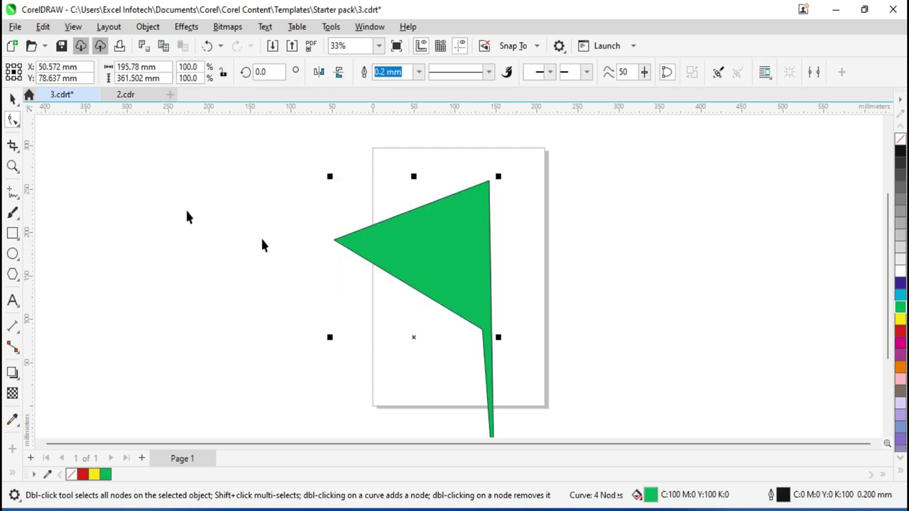
left_click_drag(450, 282, 378, 227)
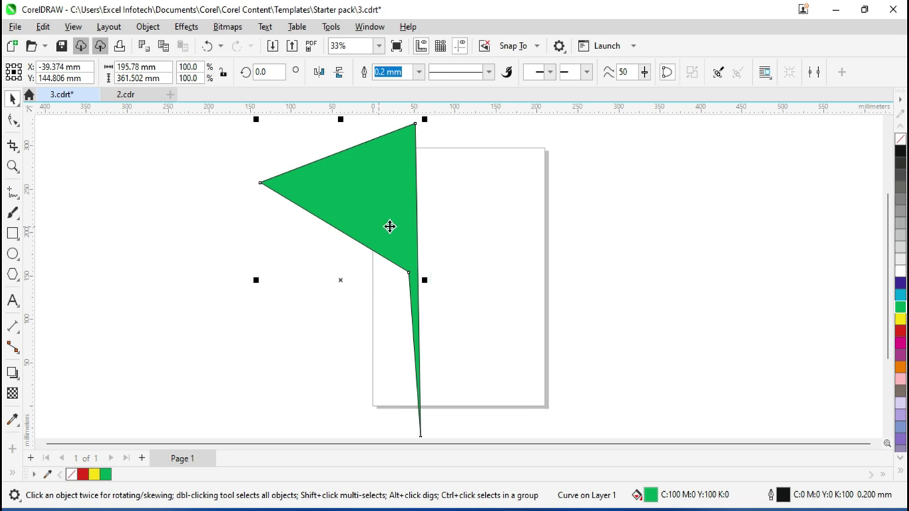
left_click_drag(330, 193, 465, 185)
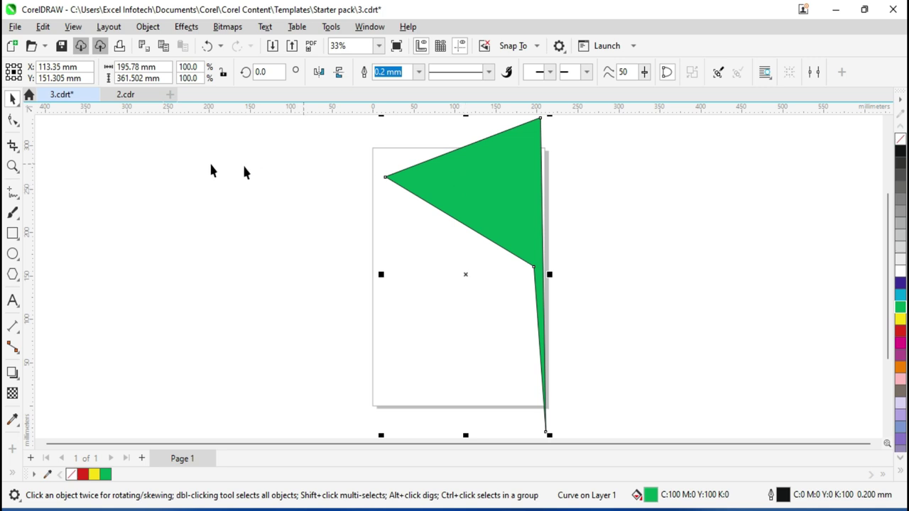
left_click(16, 27)
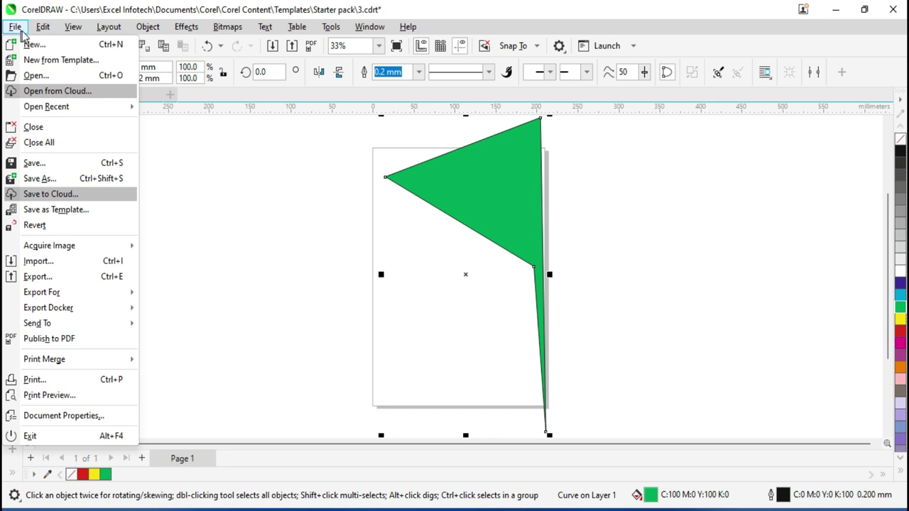
Step: Revert 3.cdrt to its last saved version and select the red flag-shaped curve
left_click(44, 225)
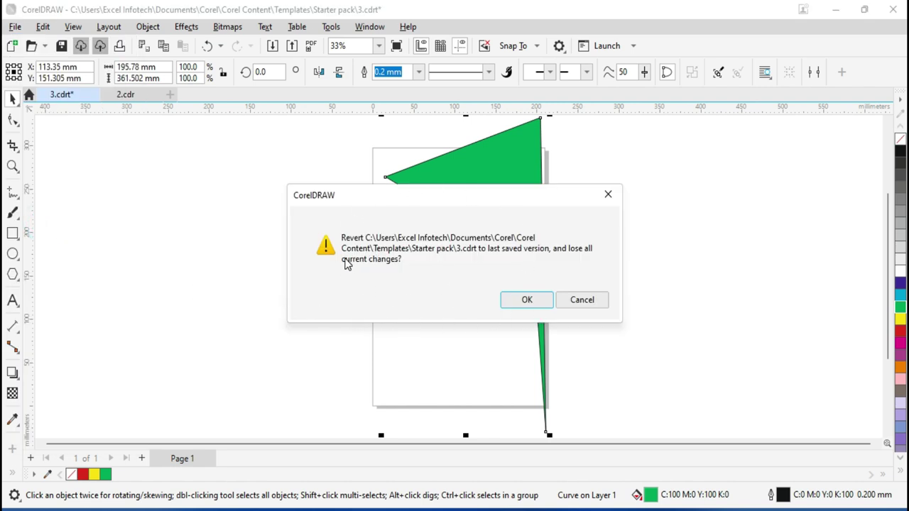
left_click(527, 299)
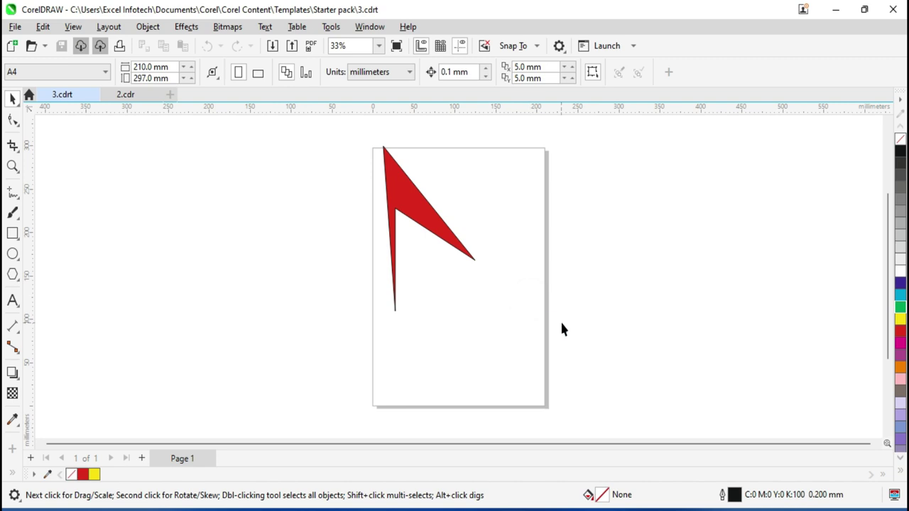
left_click_drag(582, 325, 323, 122)
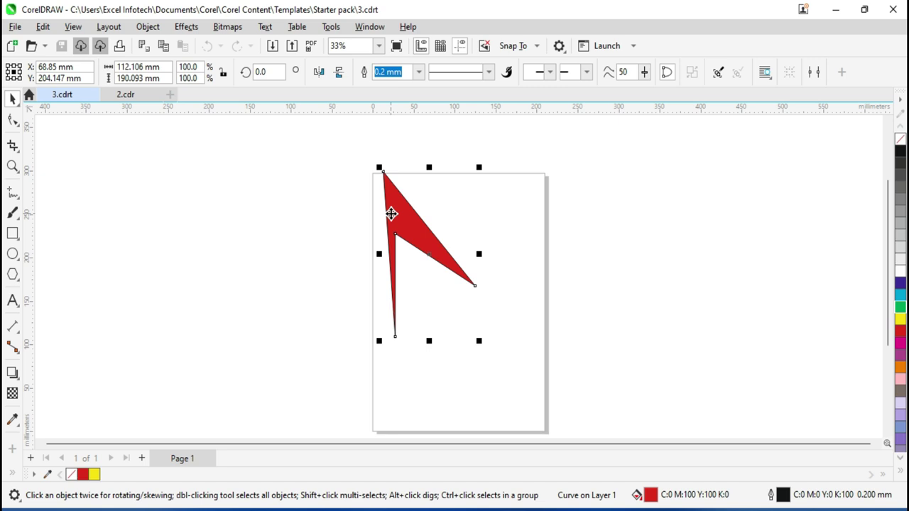
Step: Choose HP LJ M125126 Scan Drv as the WIA source for image acquisition
left_click(15, 27)
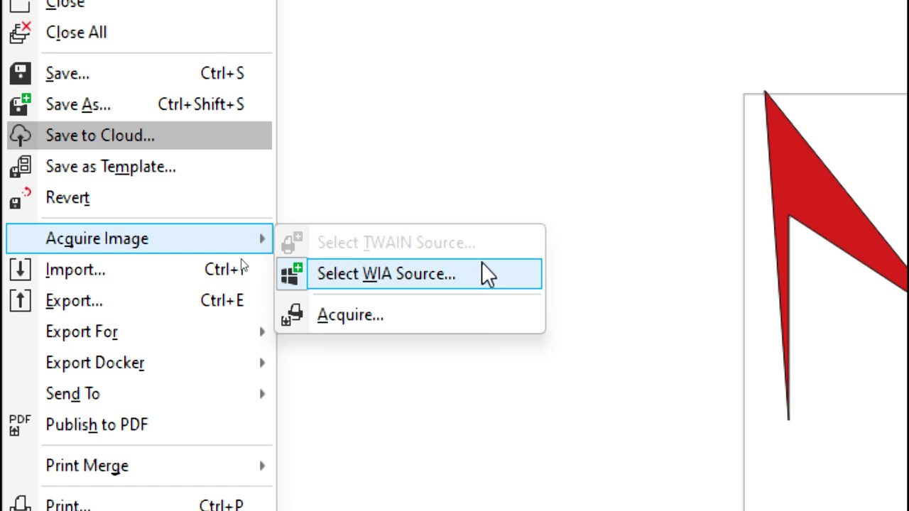
left_click(475, 277)
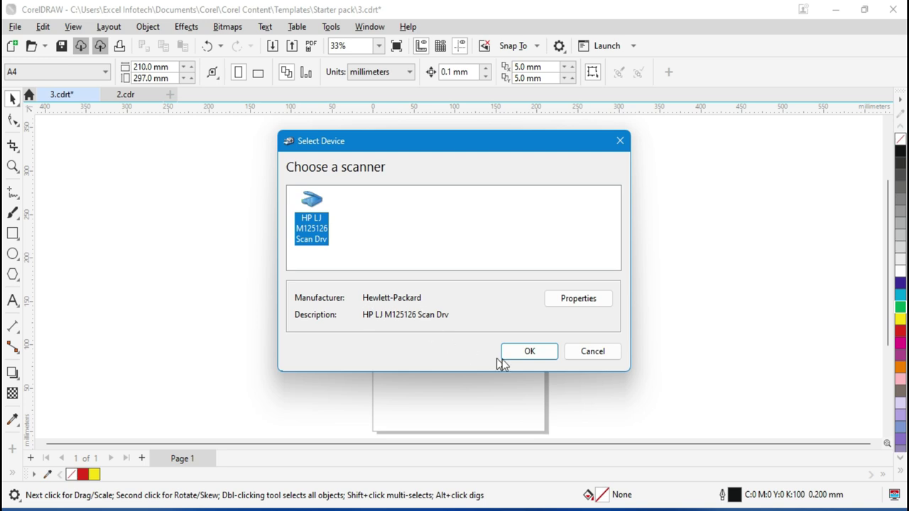
left_click(525, 350)
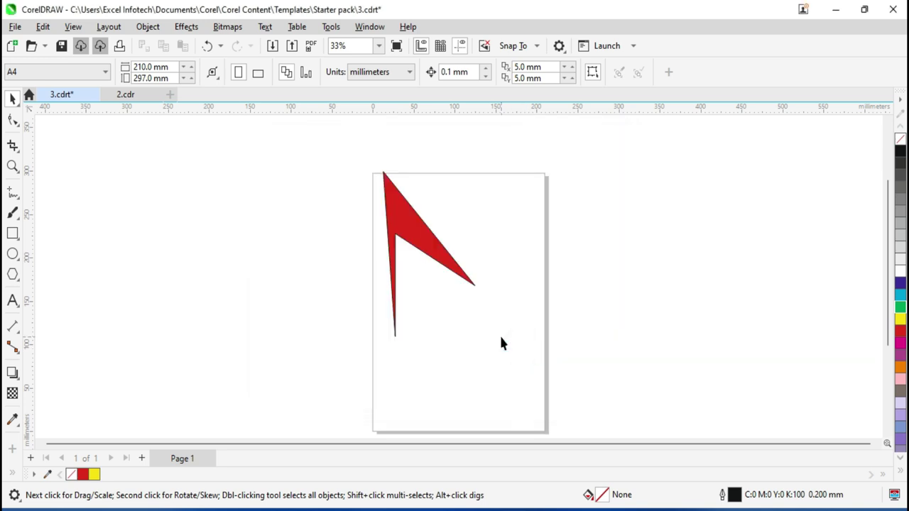
Step: Scan a page using the Photo (Default) profile, Color, JPG format and 200 DPI
left_click(14, 27)
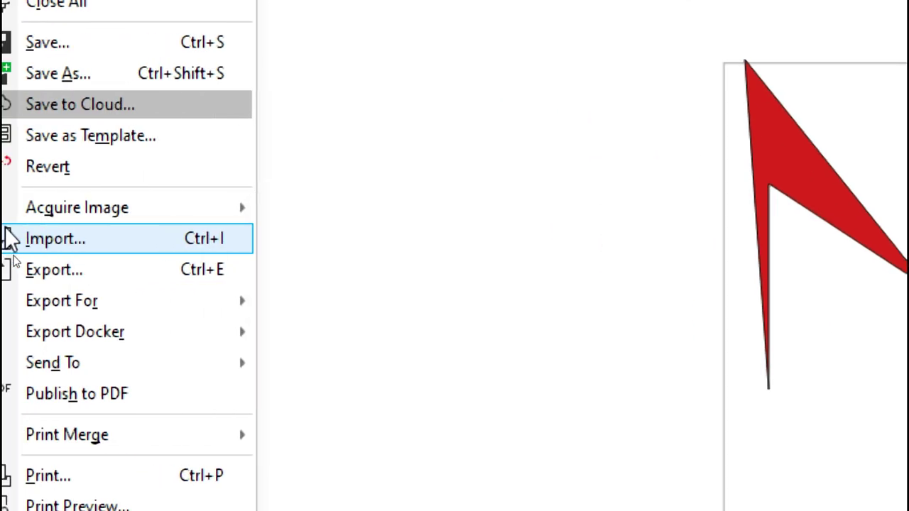
mouse_move(139, 207)
left_click(412, 287)
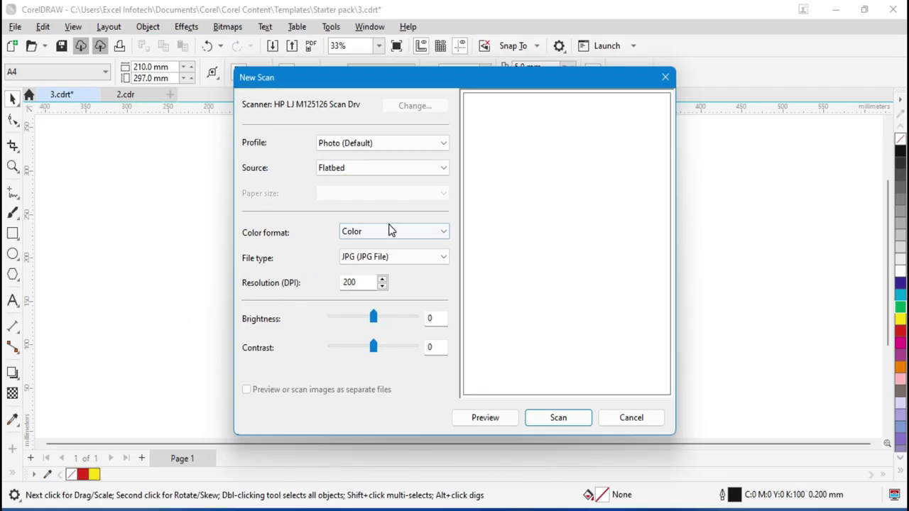
left_click(347, 146)
left_click(346, 144)
left_click(379, 257)
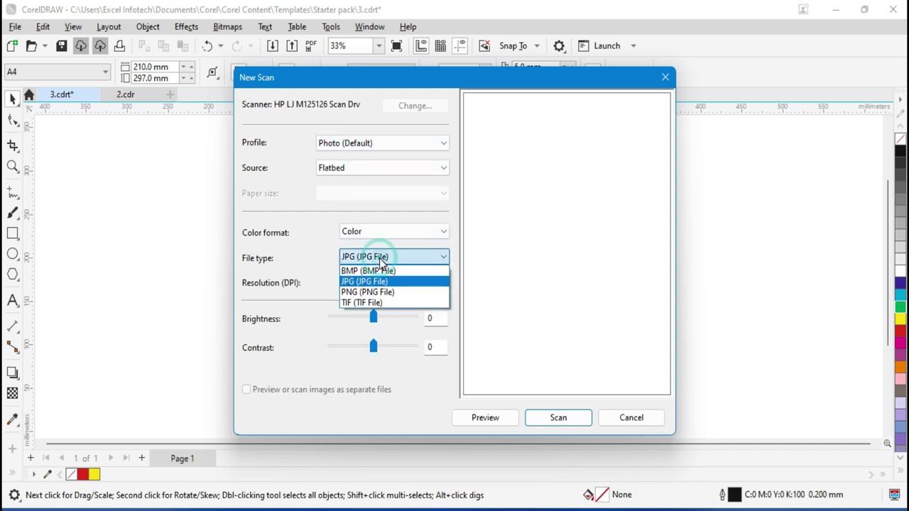
left_click(379, 257)
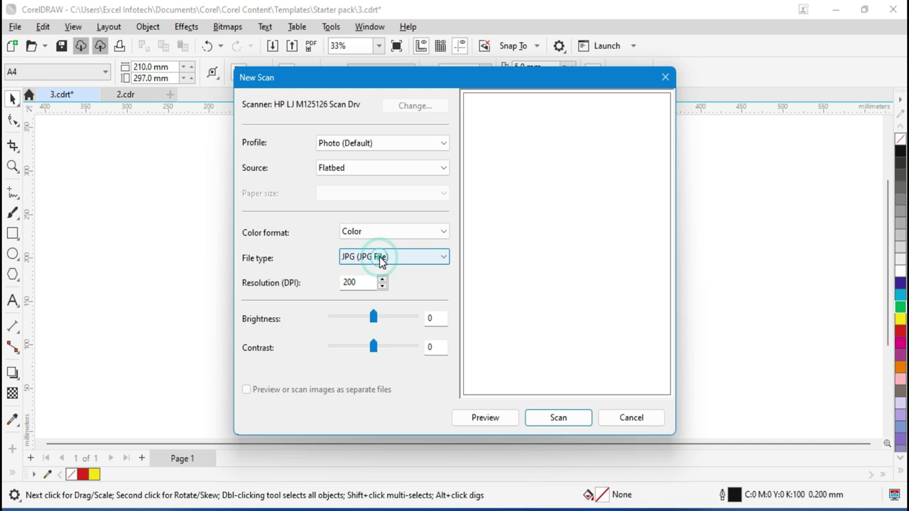
double_click(358, 282)
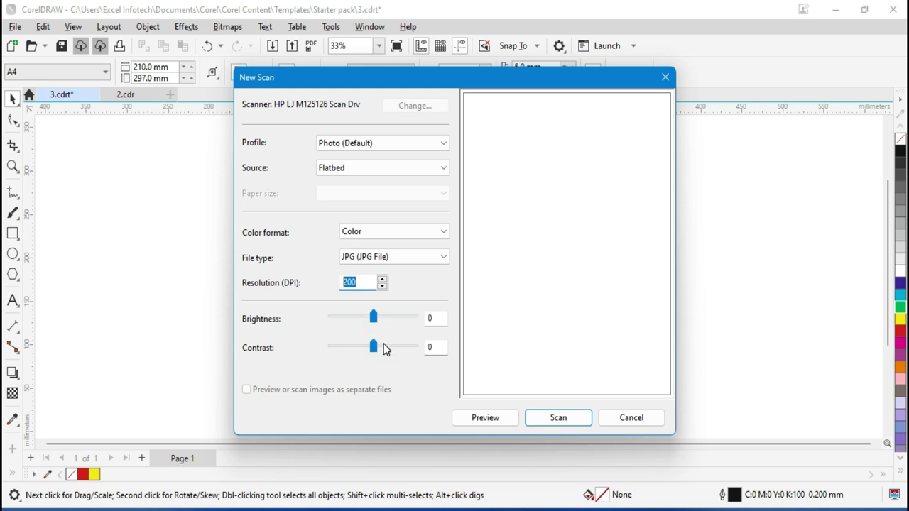
left_click(558, 420)
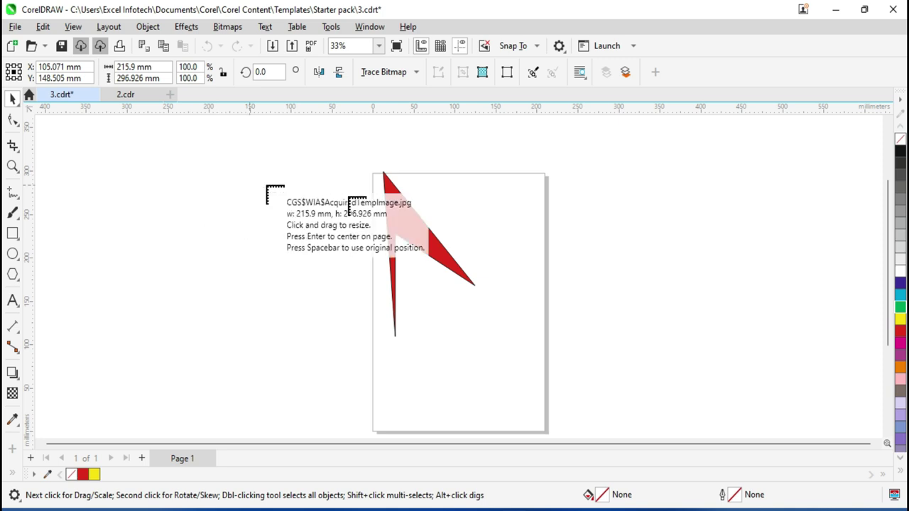
Step: Place the scanned Computer Courses flyer left of the page, zoom to inspect it, then delete it
left_click(573, 186)
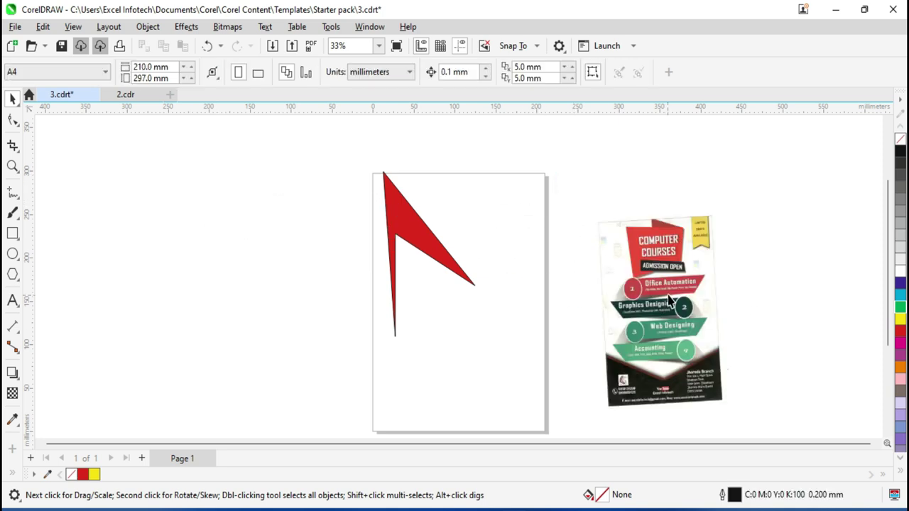
left_click_drag(664, 302, 267, 257)
scroll(257, 239, "up", 2)
scroll(258, 239, "down", 2)
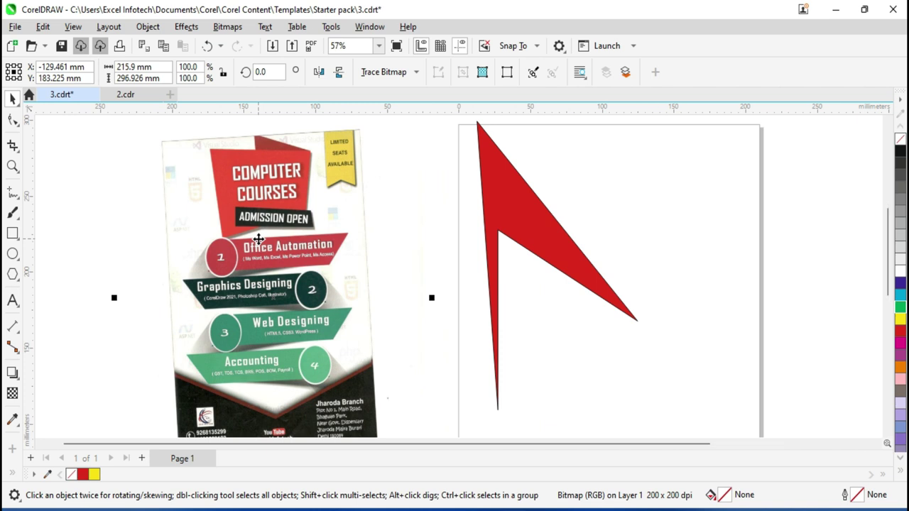
scroll(258, 240, "up", 4)
scroll(257, 240, "down", 2)
scroll(257, 241, "down", 1)
scroll(260, 323, "up", 2)
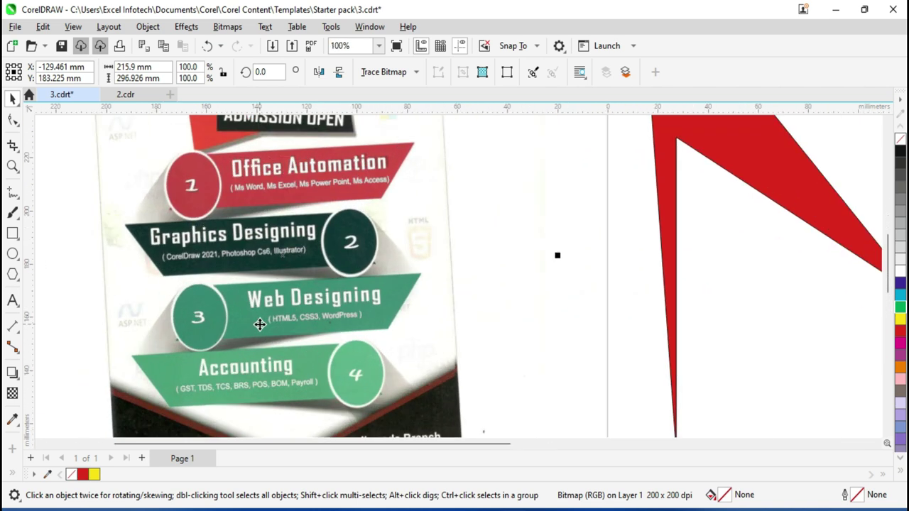
scroll(261, 322, "down", 1)
scroll(262, 321, "down", 1)
scroll(261, 322, "up", 2)
scroll(343, 316, "down", 2)
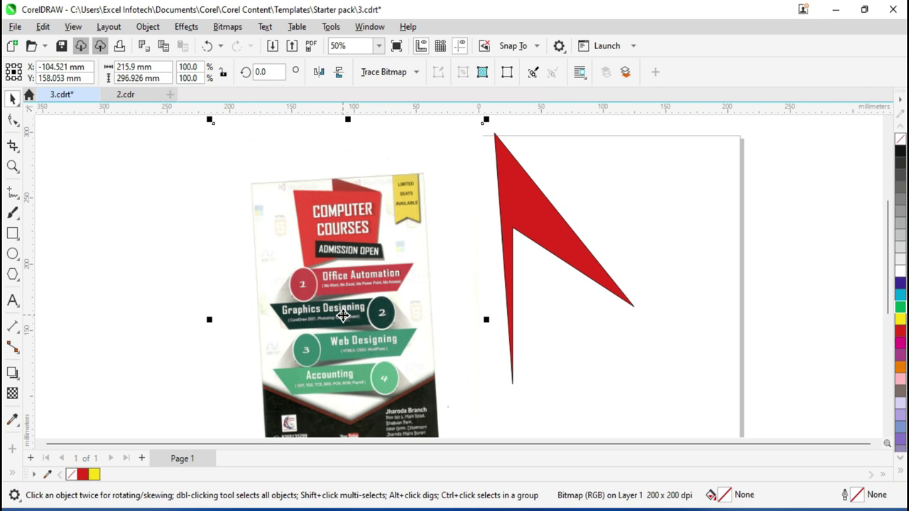
key("Delete")
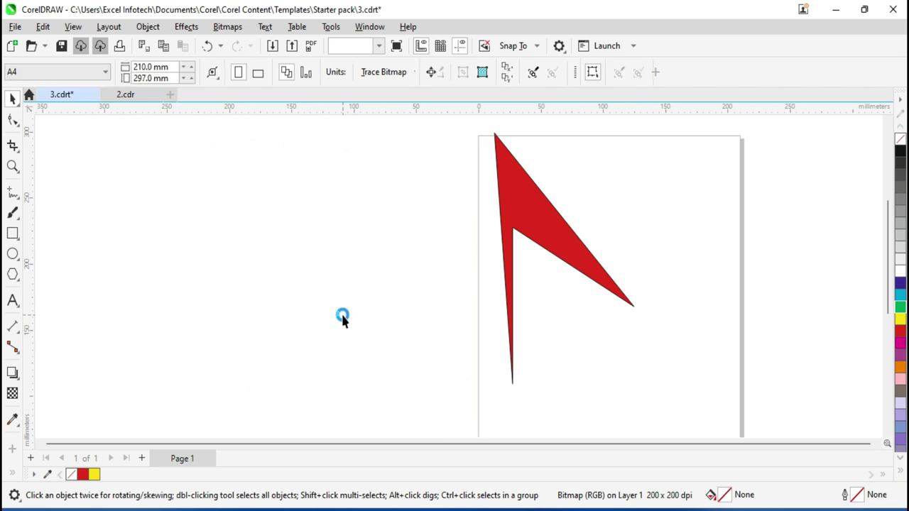
left_click(14, 27)
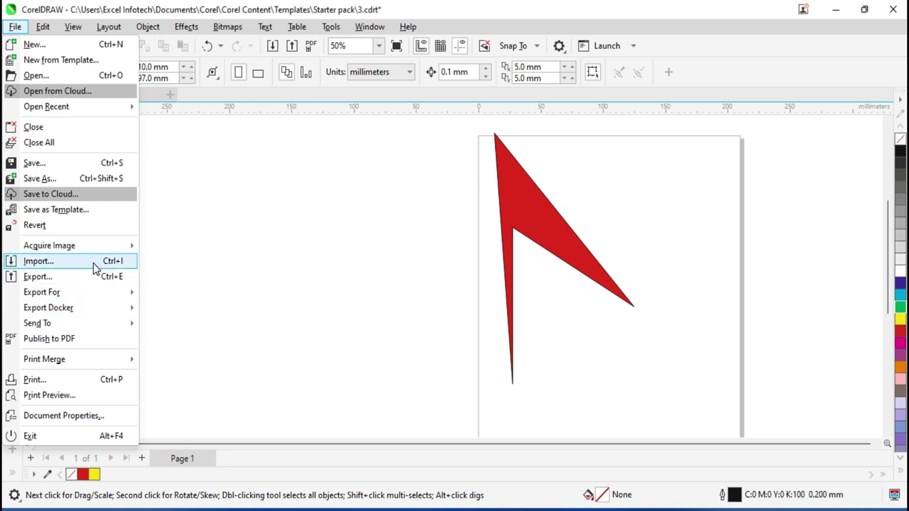
Step: Import the file 1.cdr from the Desktop
left_click(83, 263)
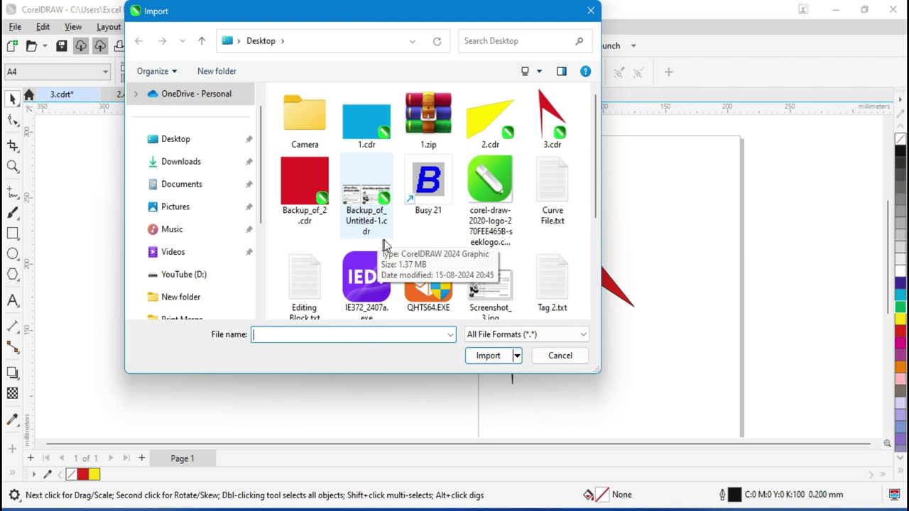
scroll(389, 249, "down", 3)
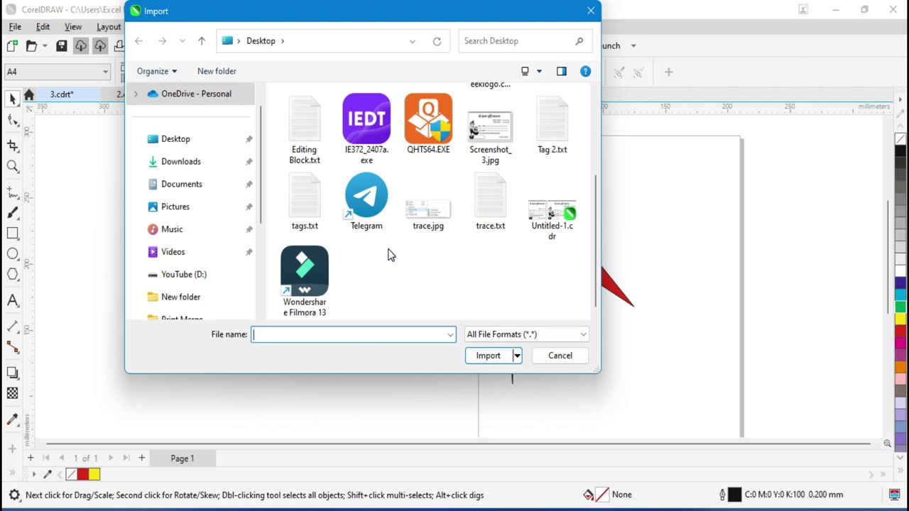
type("trace.txt")
left_click(348, 122)
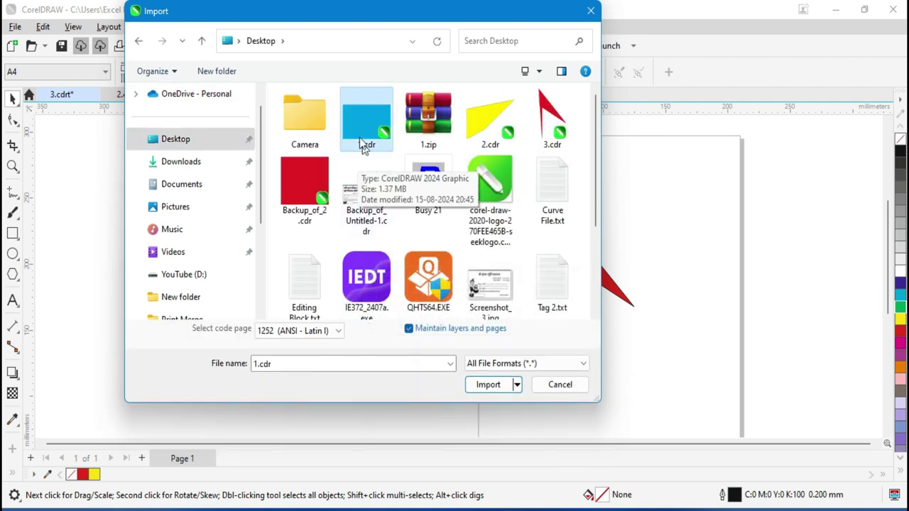
left_click(481, 389)
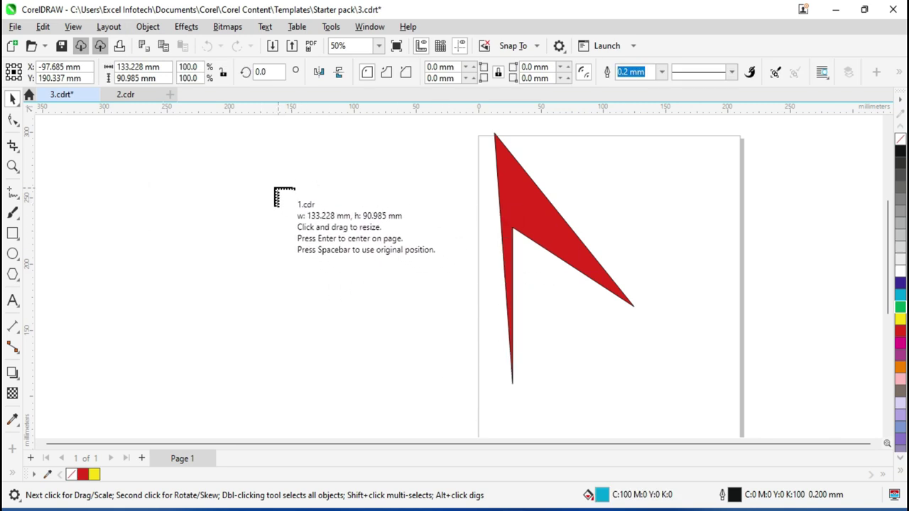
Step: Place the imported cyan rectangle and move it to the left of the page
left_click(229, 166)
mouse_move(300, 243)
left_mouse_down()
mouse_move(329, 328)
mouse_move(575, 369)
mouse_move(710, 261)
left_mouse_up()
mouse_move(645, 275)
left_mouse_down()
mouse_move(335, 318)
mouse_move(312, 310)
left_mouse_up()
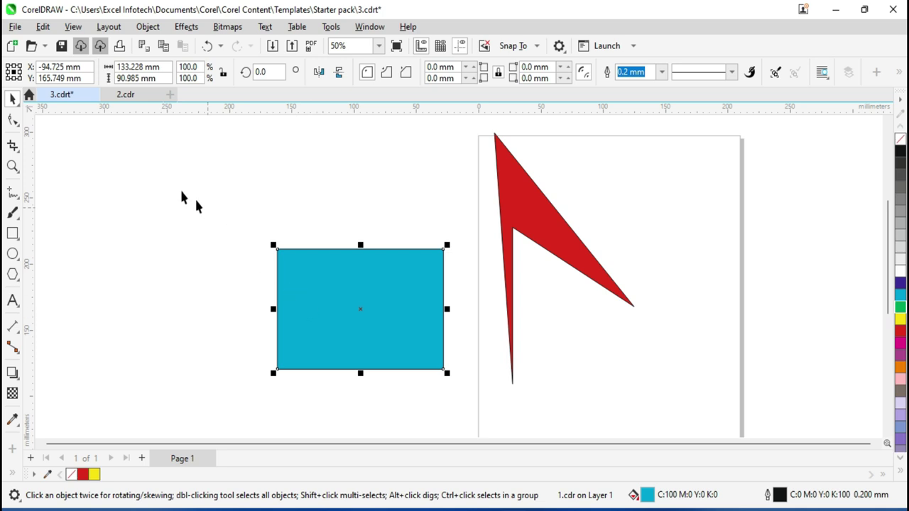
Step: Export the page as 3.jpg to Desktop > Camera, accepting the default JPEG settings
left_click(15, 27)
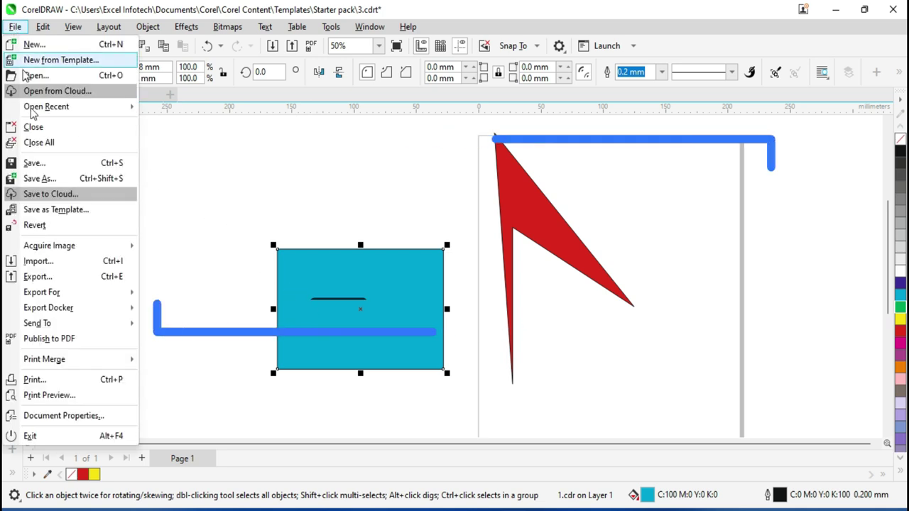
left_click(80, 281)
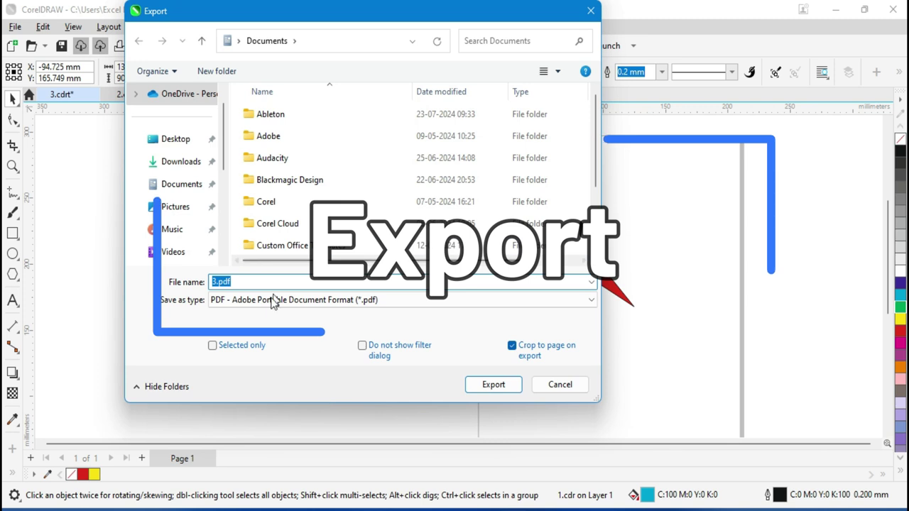
left_click(262, 300)
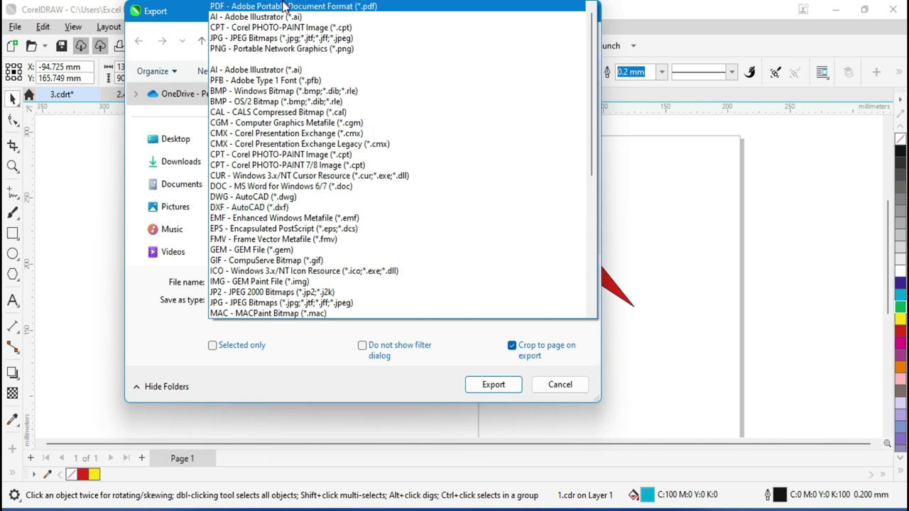
left_click(295, 38)
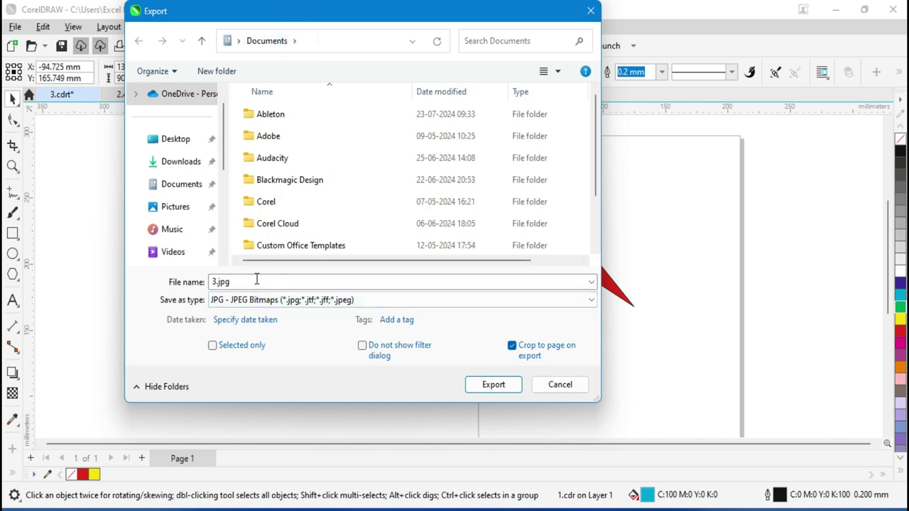
left_click(183, 141)
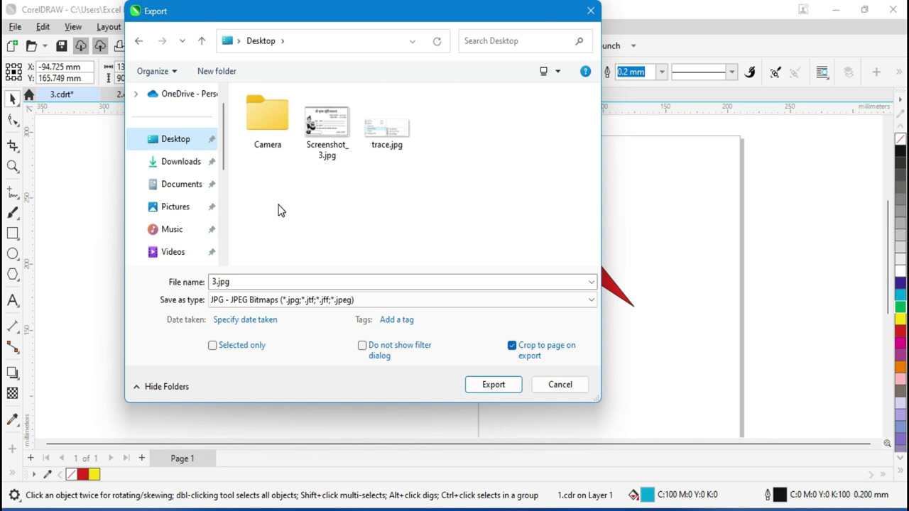
double_click(262, 120)
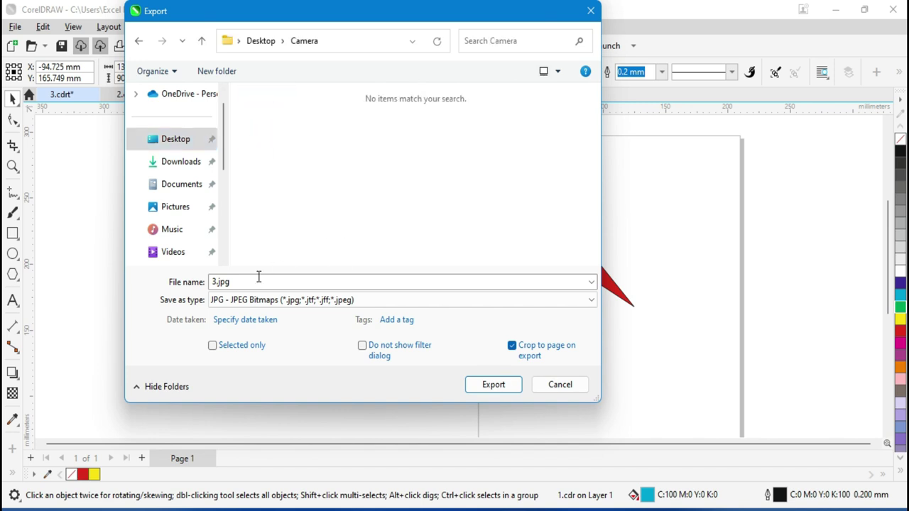
left_click(485, 387)
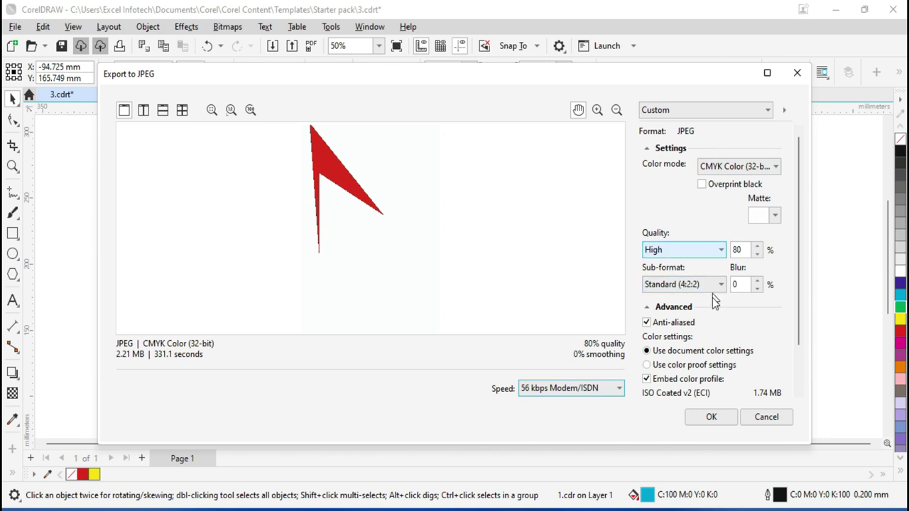
left_click(712, 419)
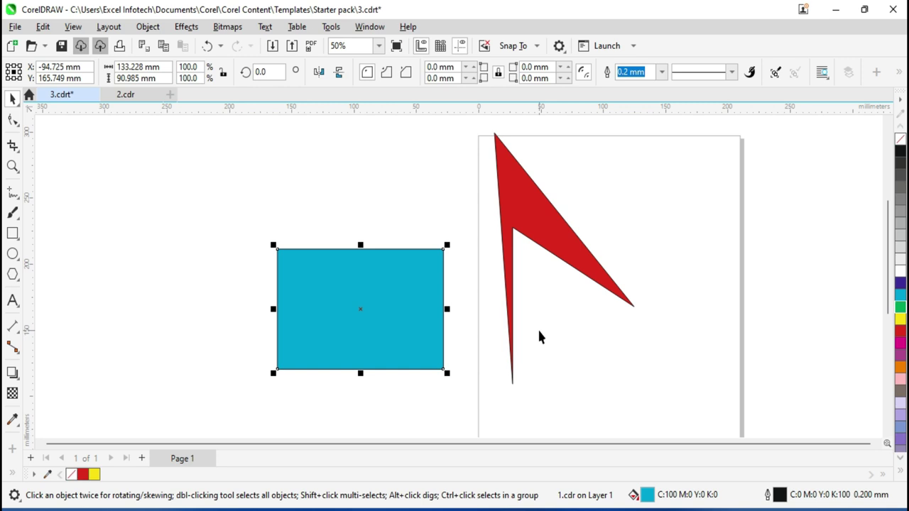
Step: Browse to Desktop > Camera in the Open dialog, select 3.jpg, then cancel without opening
key("ctrl+o")
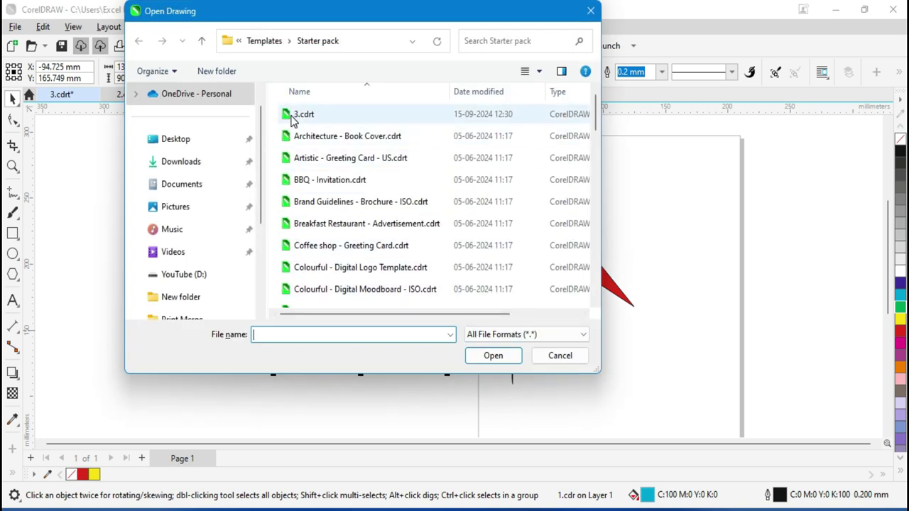
left_click(201, 142)
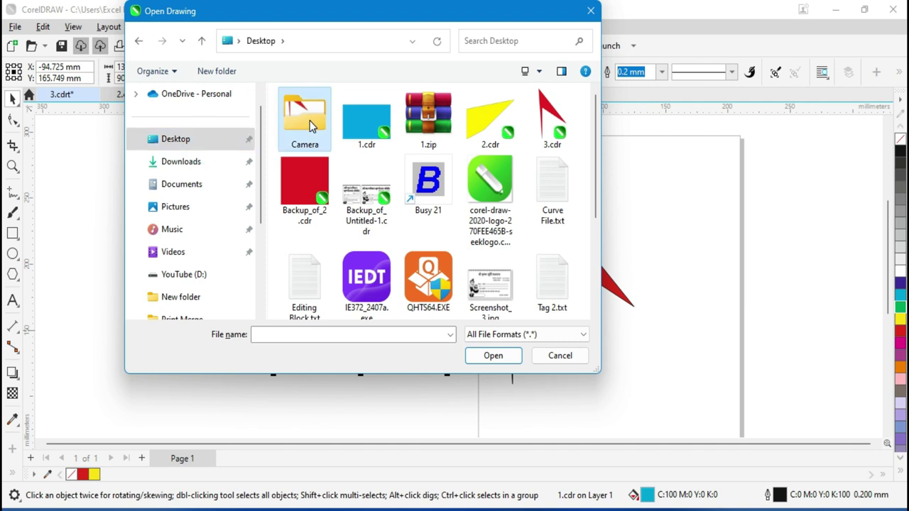
double_click(309, 125)
left_click(333, 162)
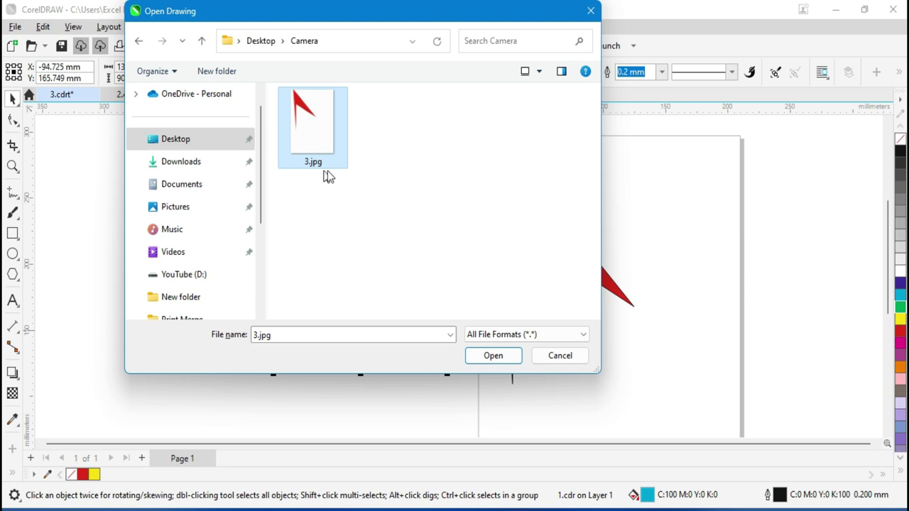
left_click(548, 359)
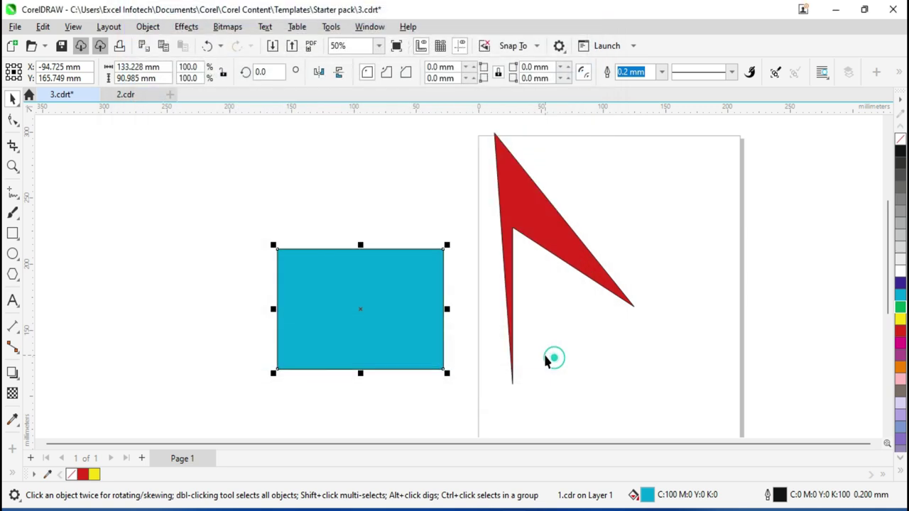
left_click(15, 26)
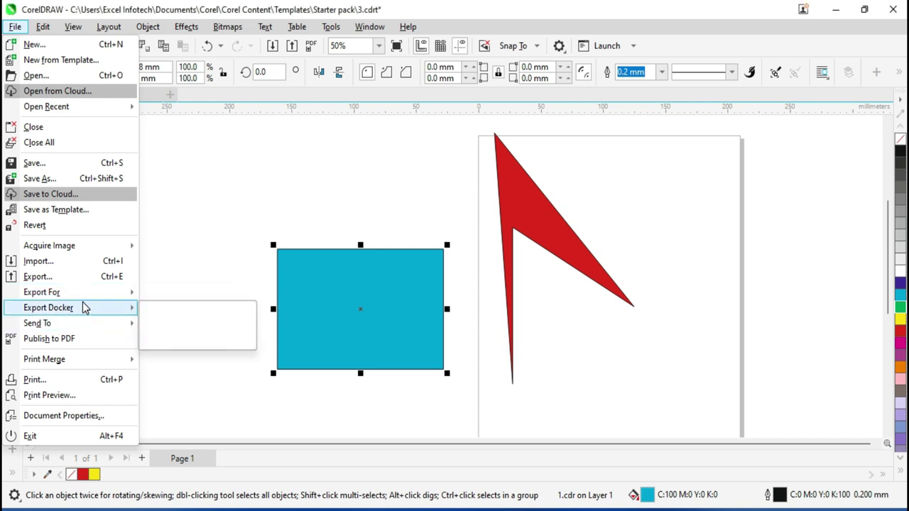
mouse_move(48, 307)
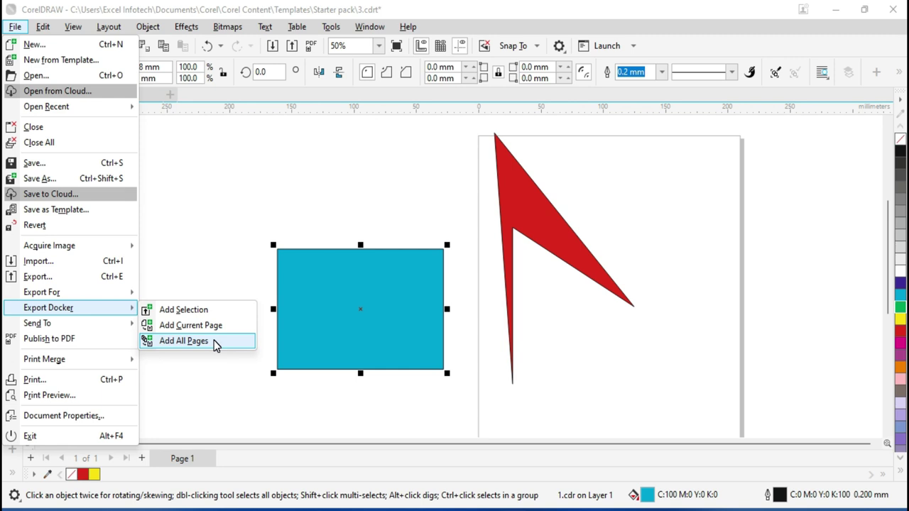
Step: Add all pages to the Export docker, keep JPG as the format, and close the docker
left_click(215, 344)
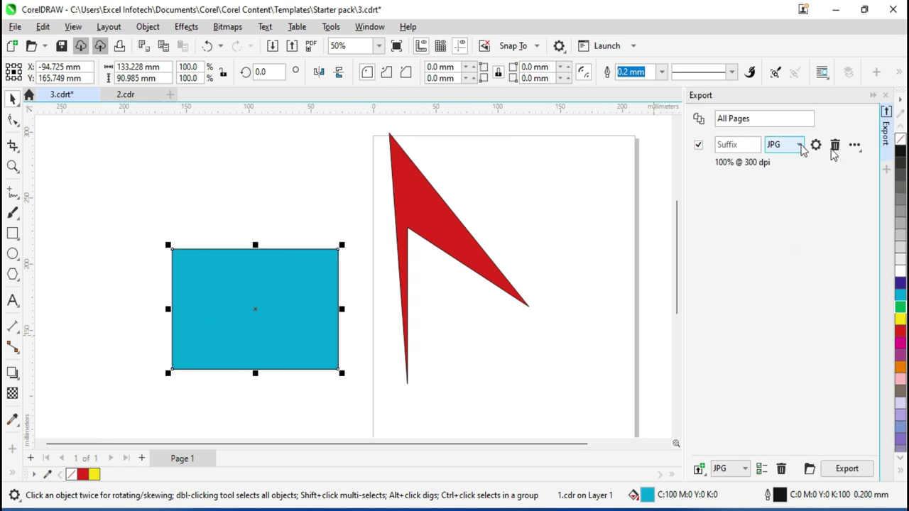
left_click(742, 470)
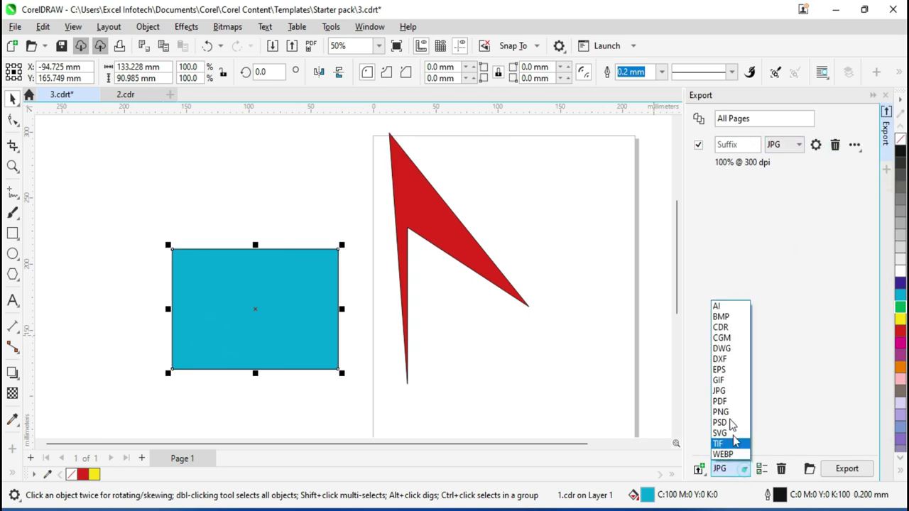
left_click(818, 373)
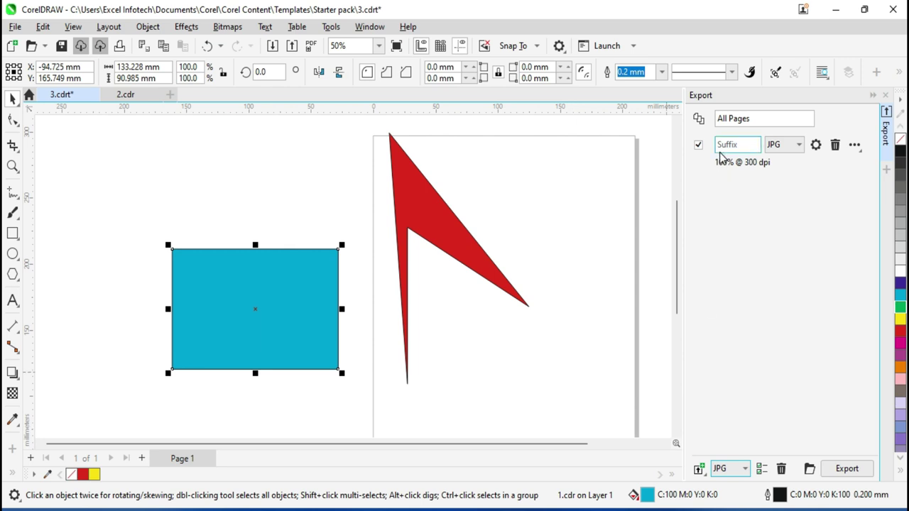
left_click(885, 96)
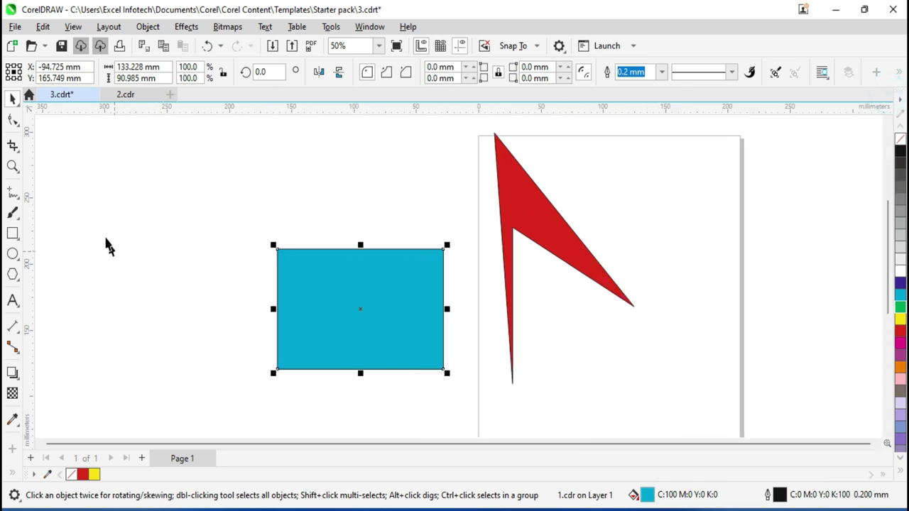
left_click(20, 32)
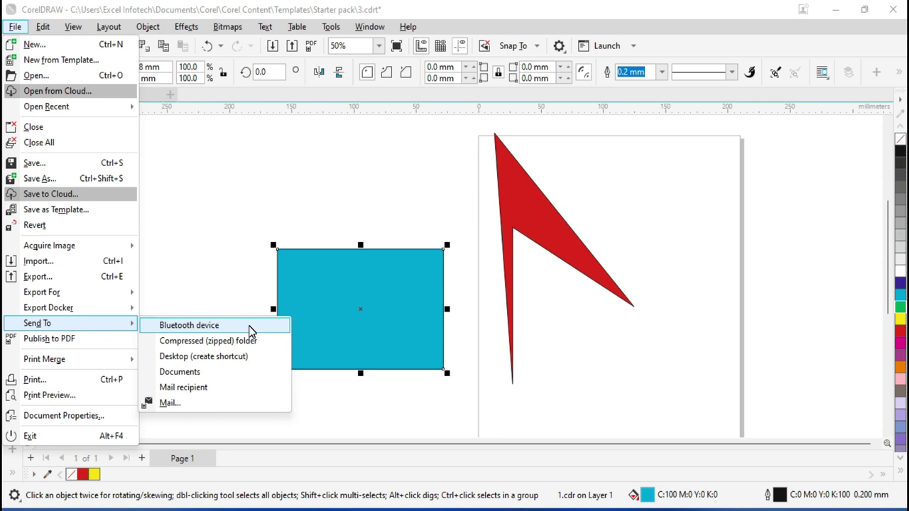
Step: Save 3.cdrt, send it to the paired phone via Bluetooth, then cancel the transfer
left_click(250, 327)
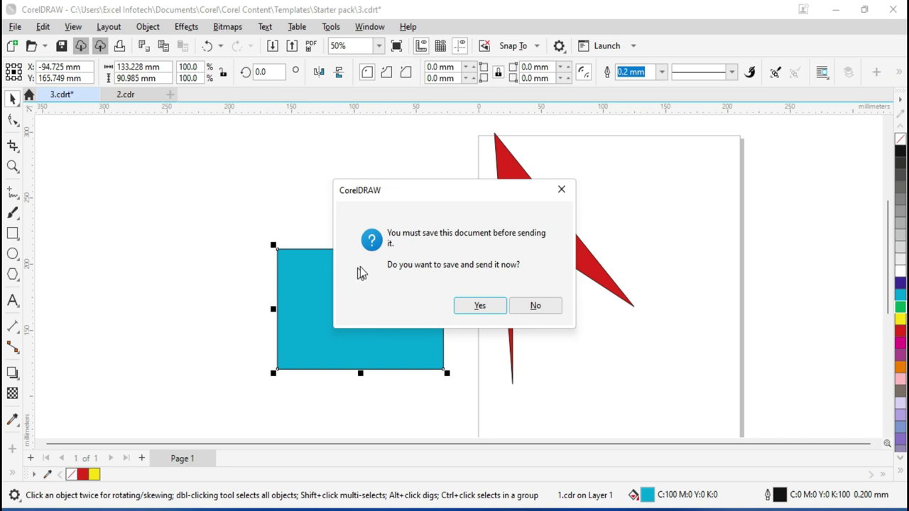
left_click(474, 304)
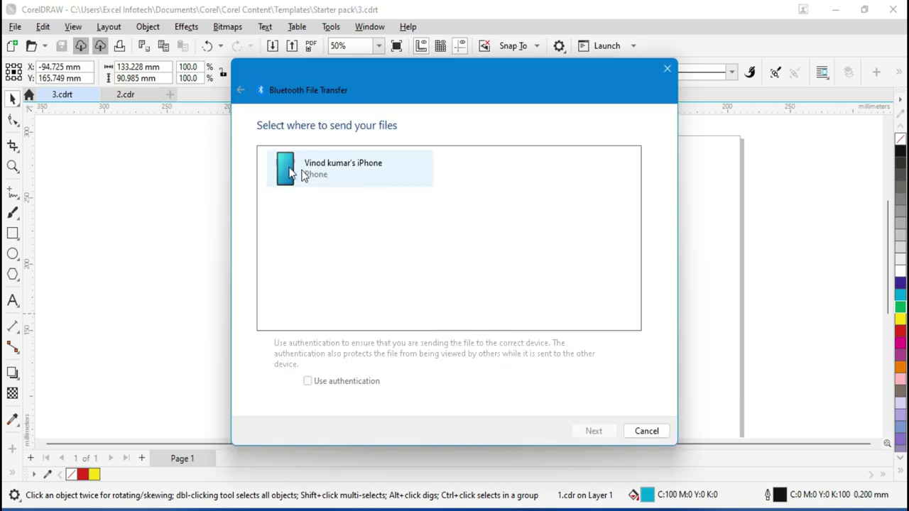
mouse_move(333, 169)
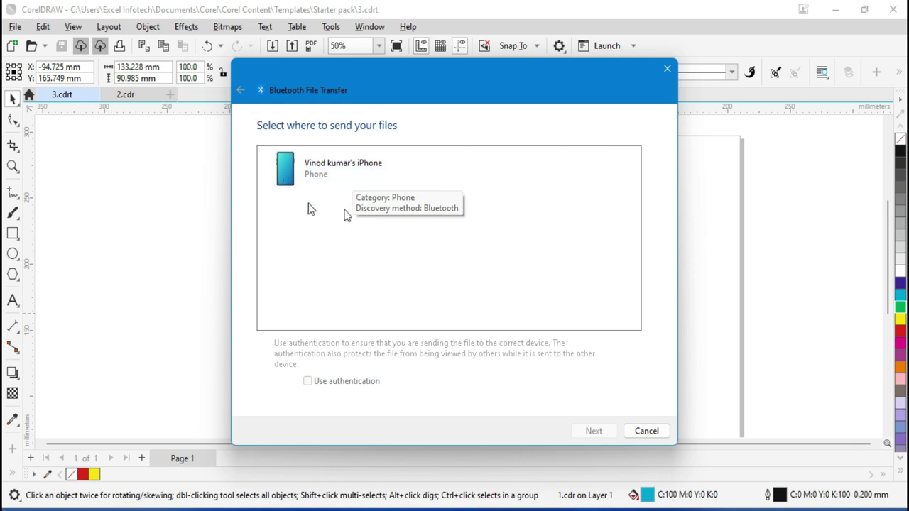
left_click(310, 175)
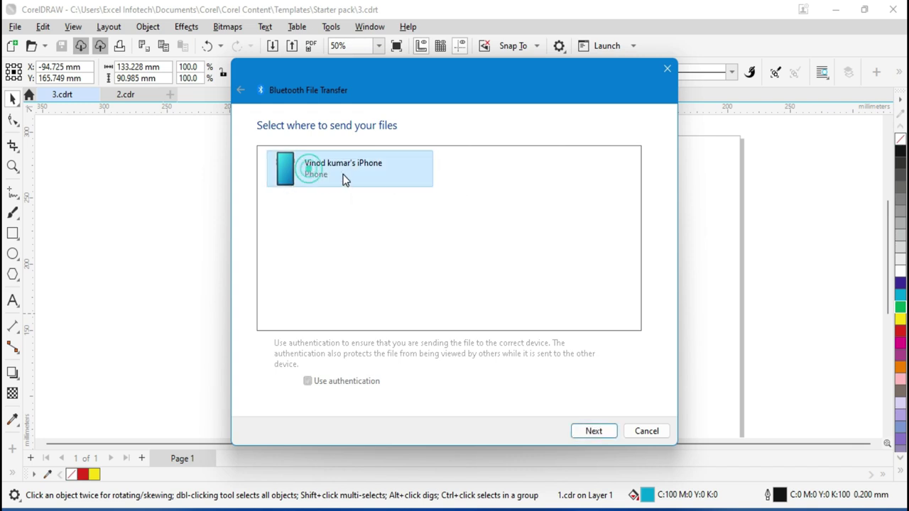
left_click(589, 433)
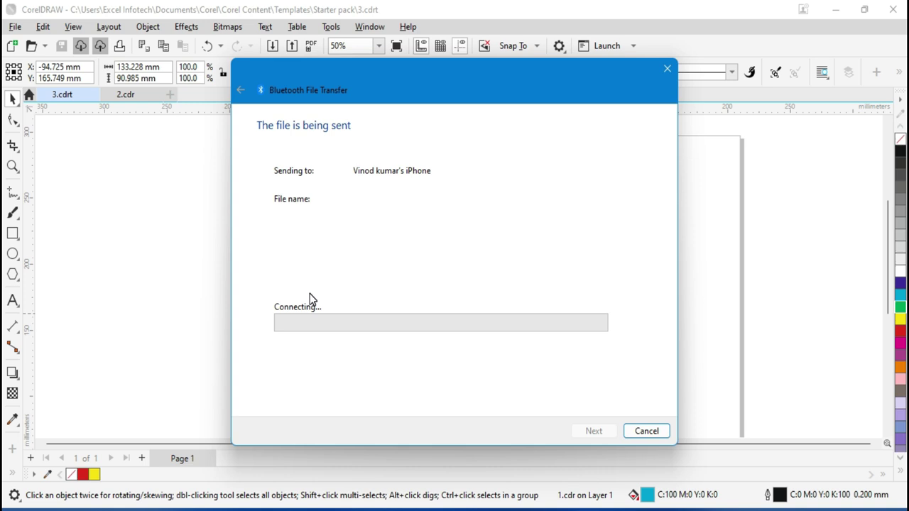
left_click(646, 431)
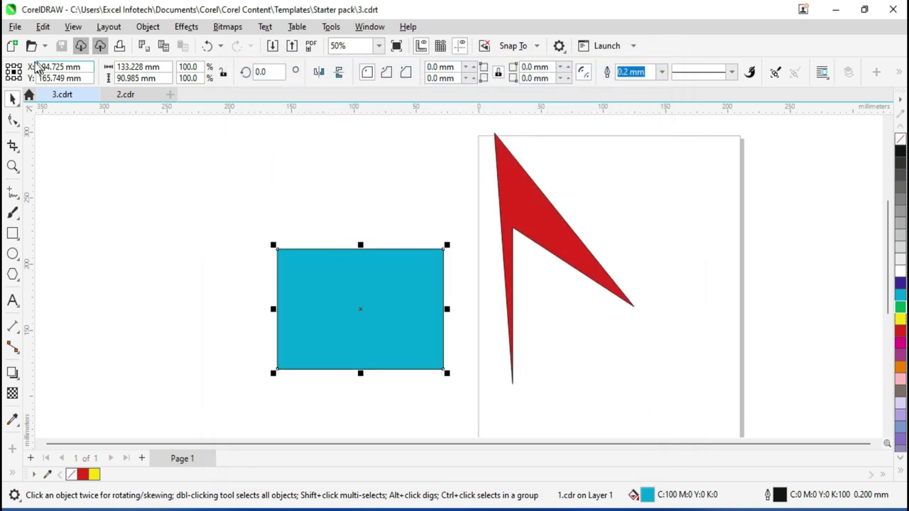
left_click(16, 28)
mouse_move(43, 323)
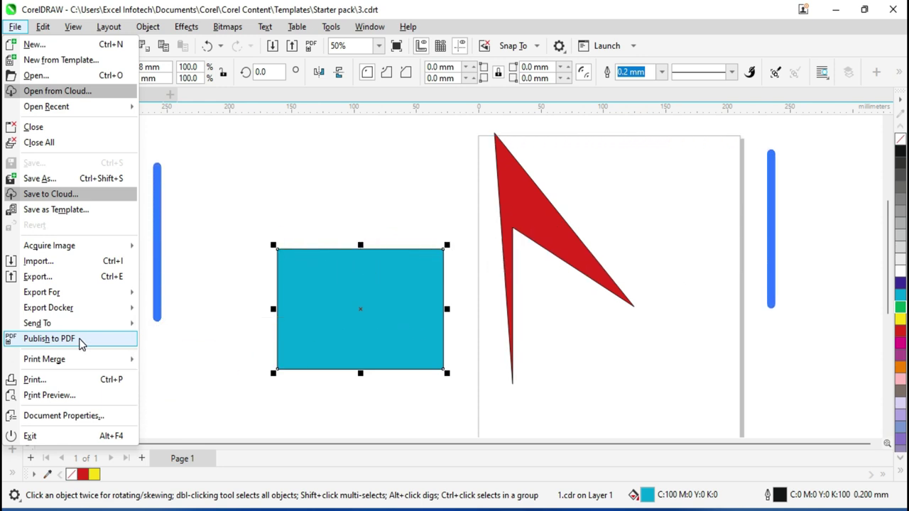
Step: Publish the drawing to PDF under the file name '123 PDF' in the Camera folder
left_click(80, 341)
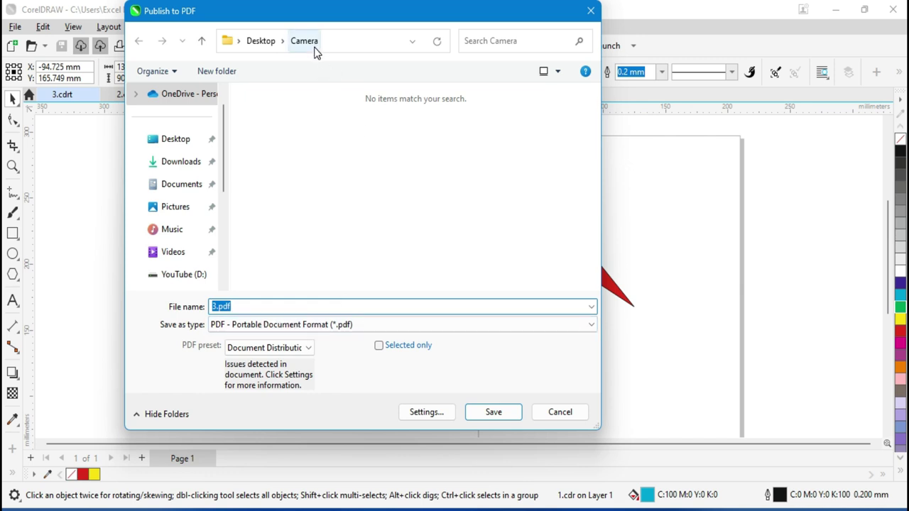
double_click(247, 306)
key("BackSpace")
type("123 PDF")
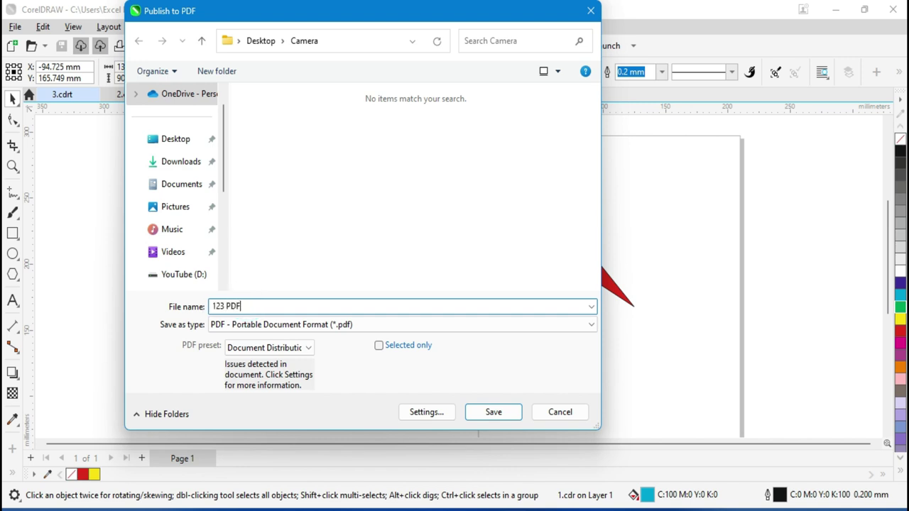
left_click(505, 417)
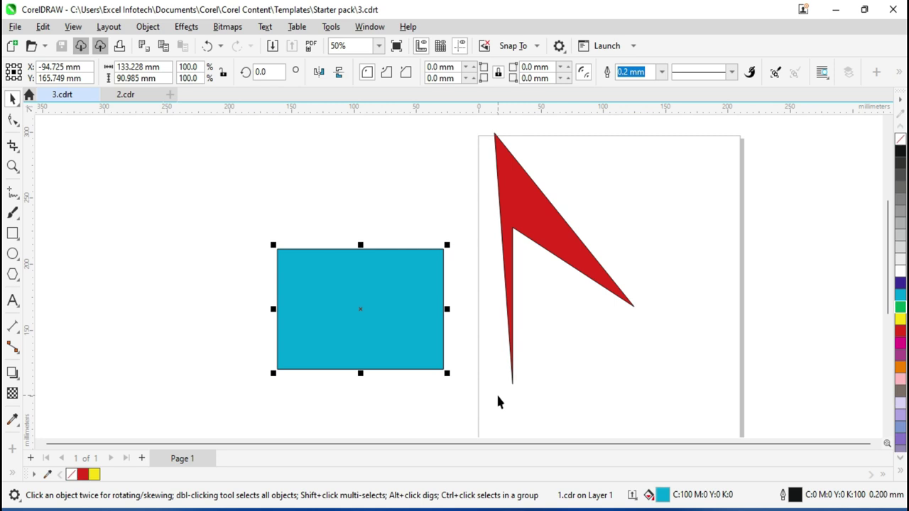
Step: Open 123 PDF.pdf from Desktop > Camera in Adobe Acrobat, using its right-click Open with
key("ctrl+o")
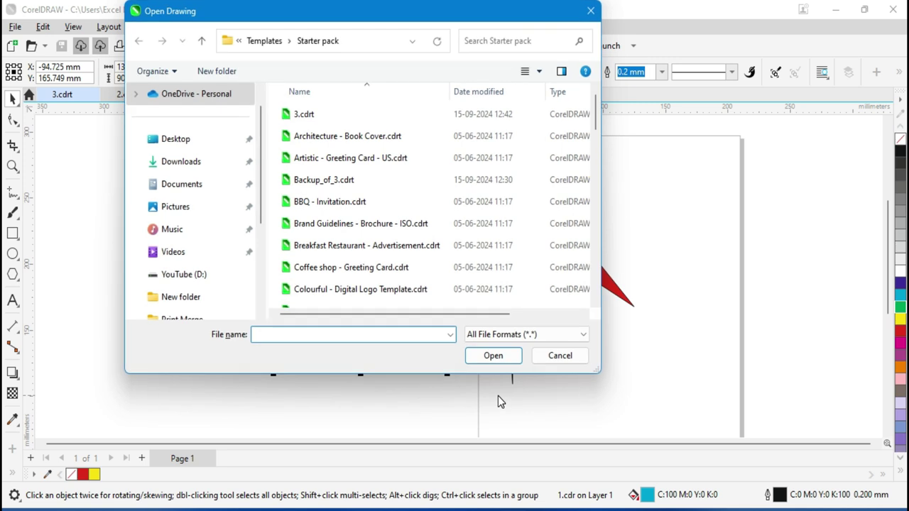
left_click(177, 138)
double_click(316, 132)
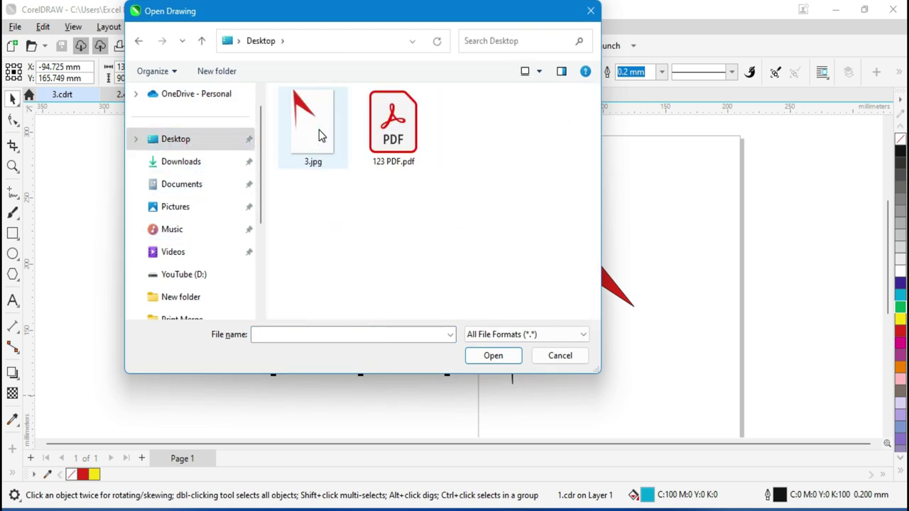
left_click(408, 145)
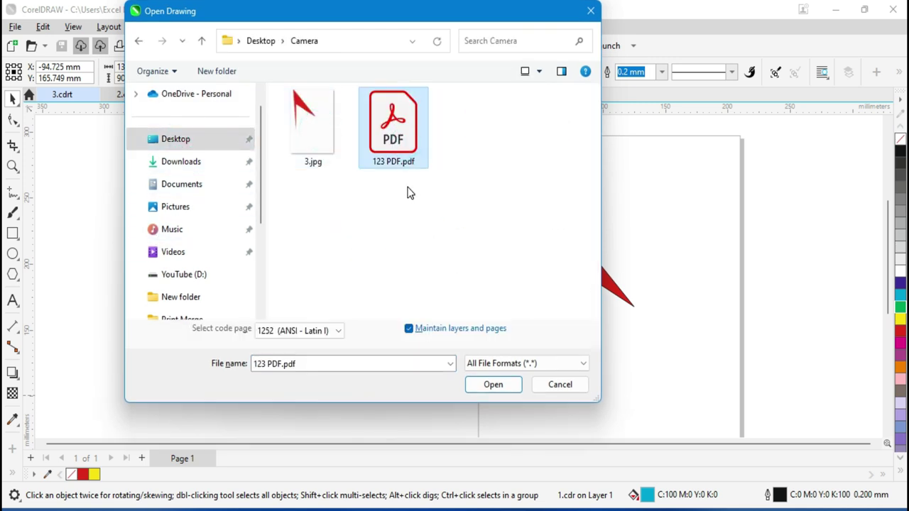
double_click(393, 140)
right_click(392, 140)
left_click(458, 173)
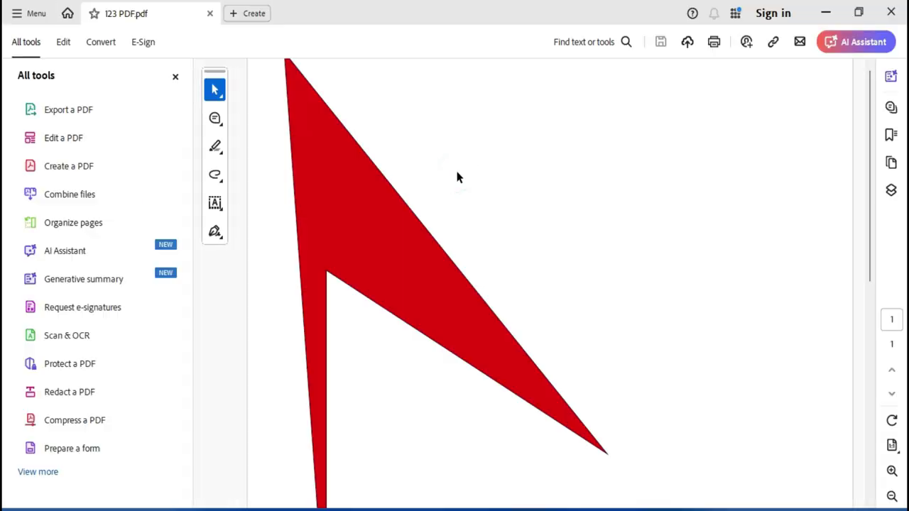
Step: Scroll through 123 PDF.pdf to confirm the red shape, then close Acrobat
scroll(462, 309, "down", 5)
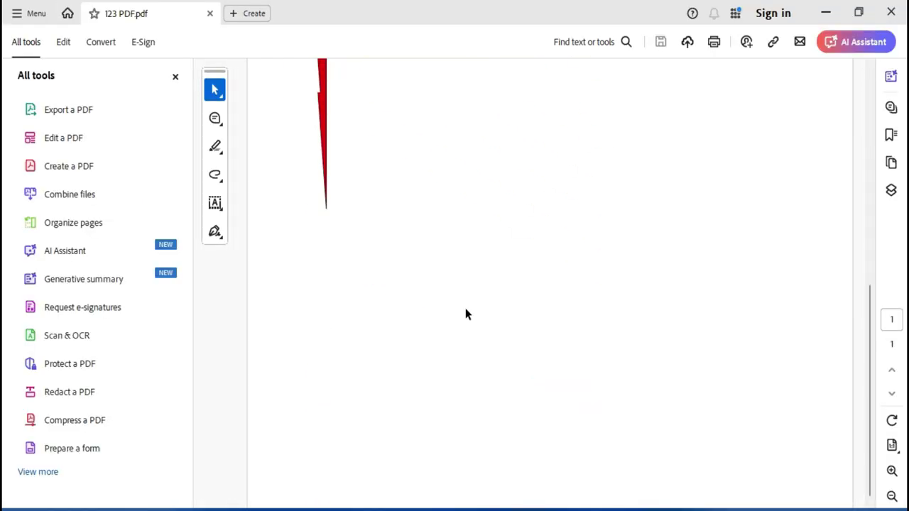
scroll(464, 314, "up", 5)
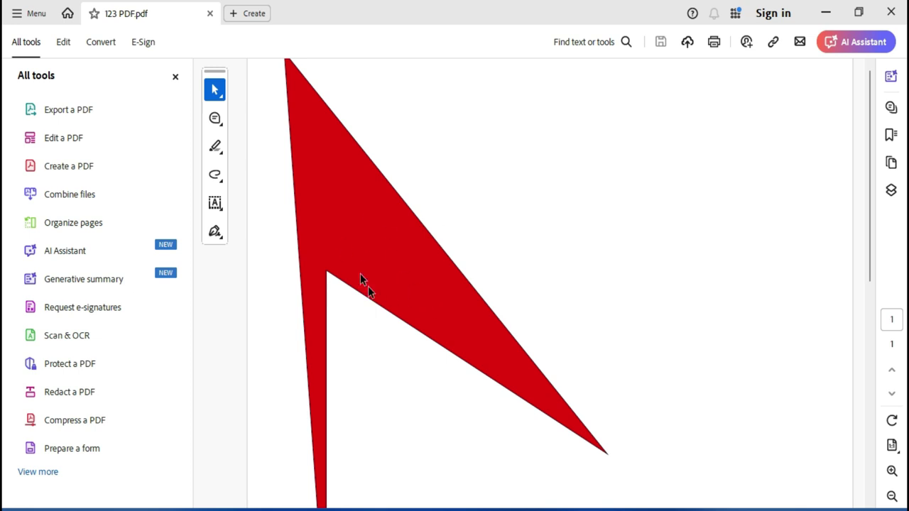
left_click(892, 12)
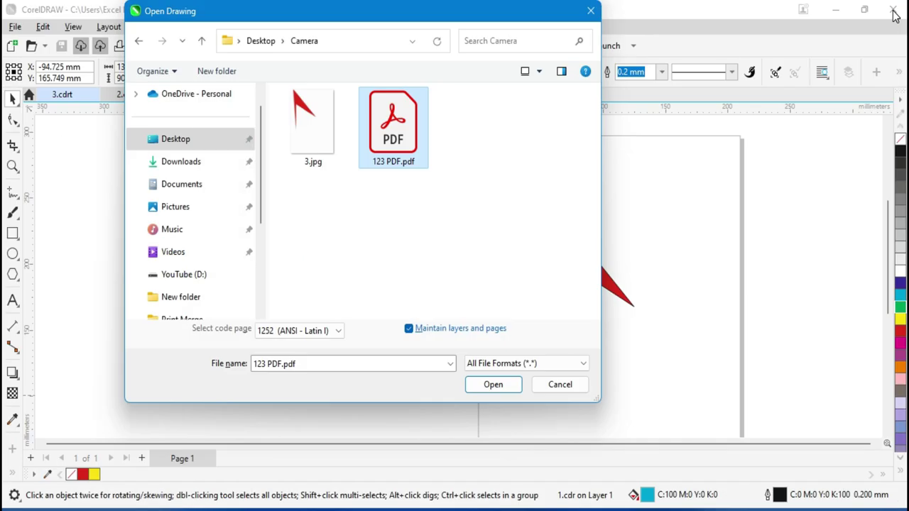
Step: Cancel the Open dialog and place the blue rectangle at the page's lower right, under the red flag
left_click(559, 384)
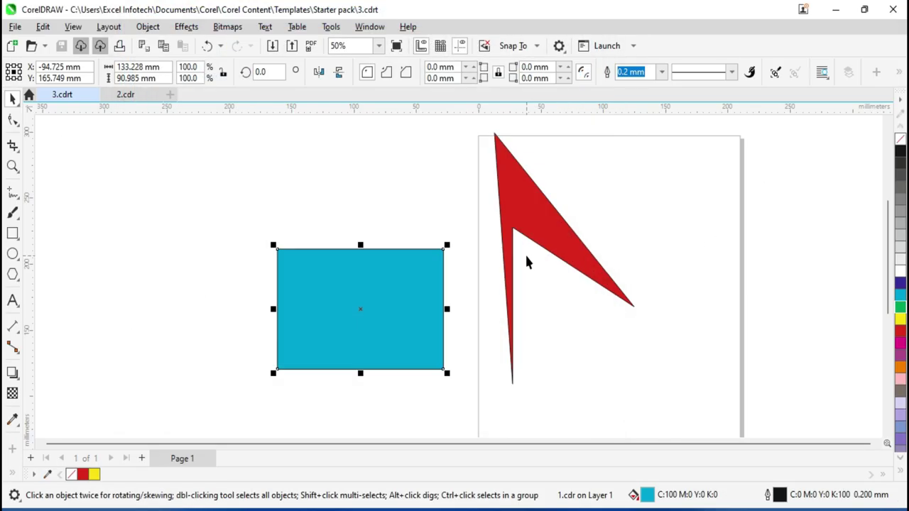
scroll(525, 263, "down", 1)
mouse_move(450, 286)
left_mouse_down()
mouse_move(580, 341)
mouse_move(445, 285)
left_mouse_up()
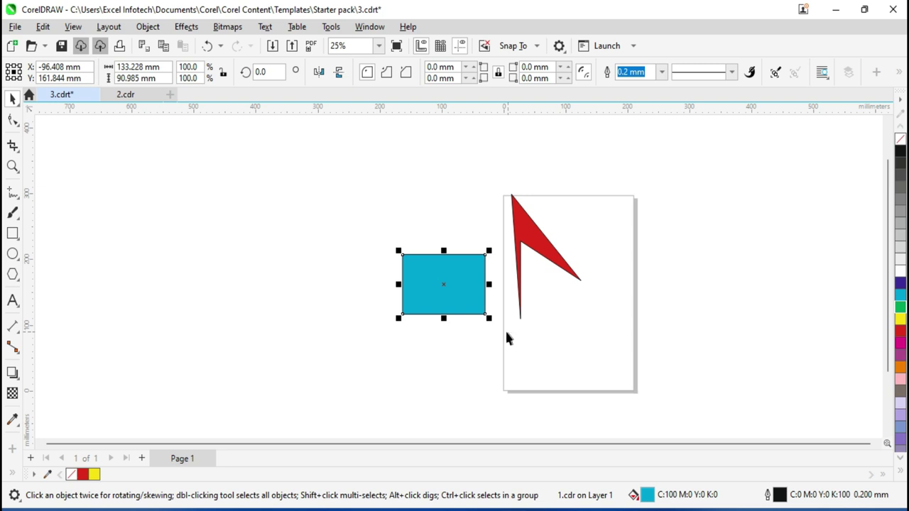
left_click_drag(434, 279, 564, 341)
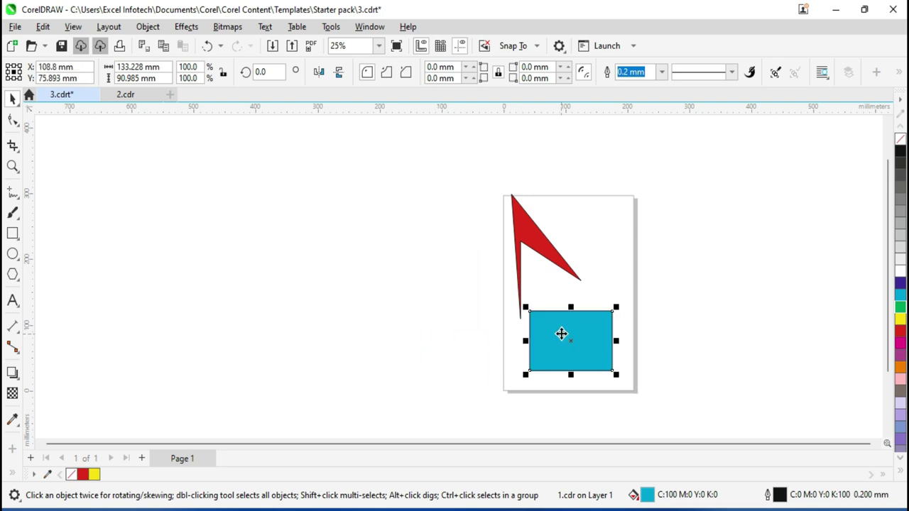
left_click_drag(525, 244, 541, 248)
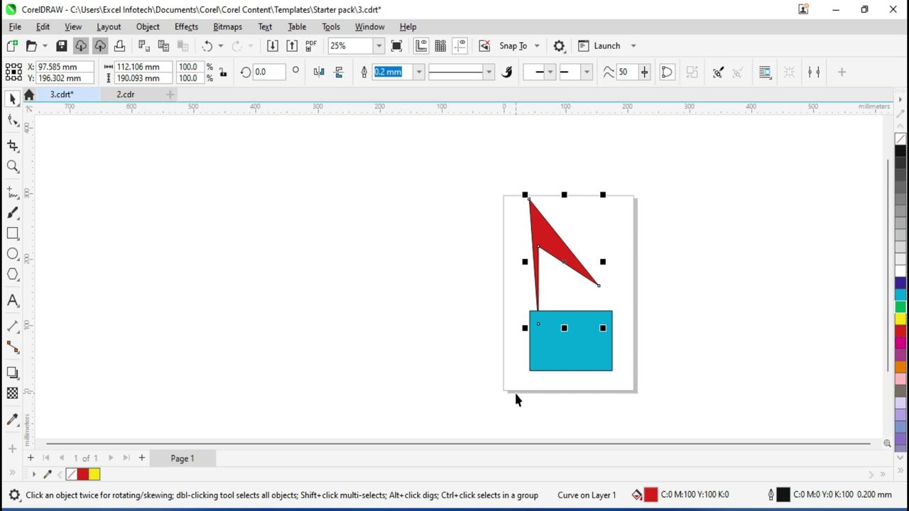
Step: Open the Print dialog for 3.cdrt from the File menu
left_click(14, 27)
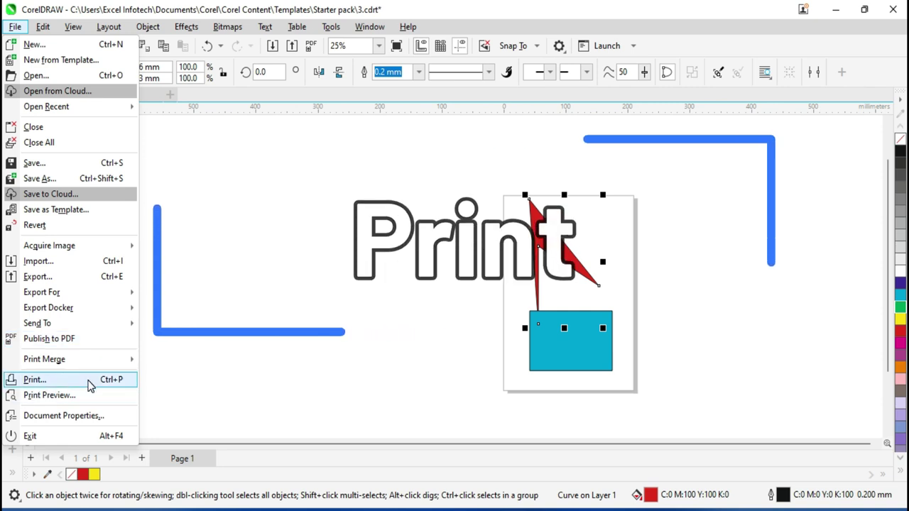
left_click(90, 384)
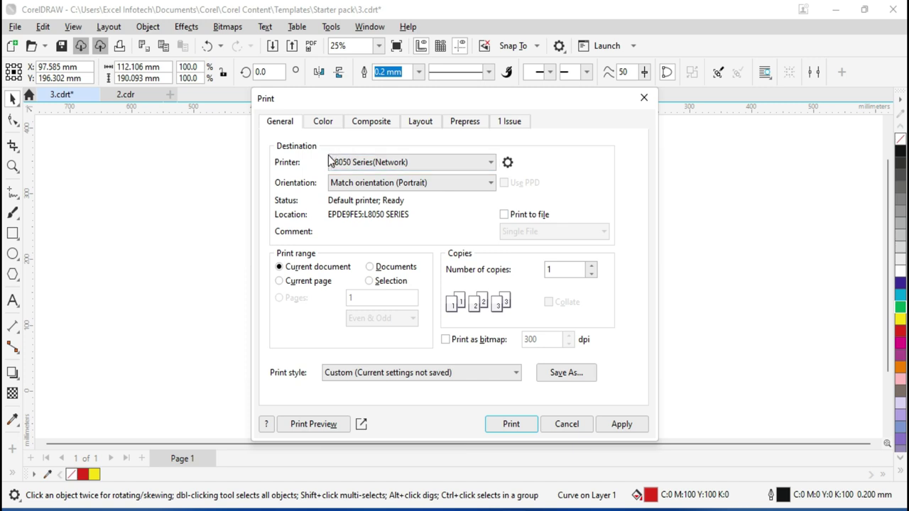
Step: Switch the printer to HP LaserJet Pro MFP M125-M126 PCLmS, review the print tabs, and print
left_click(368, 163)
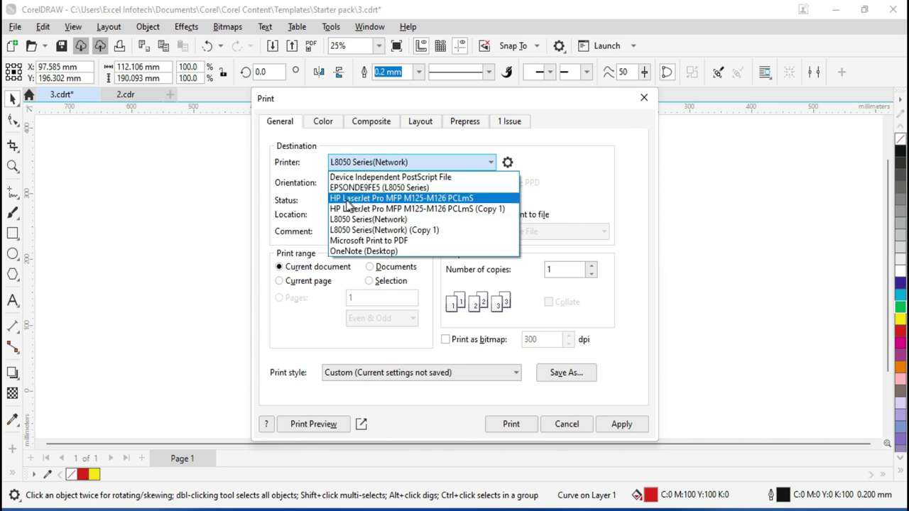
left_click(389, 199)
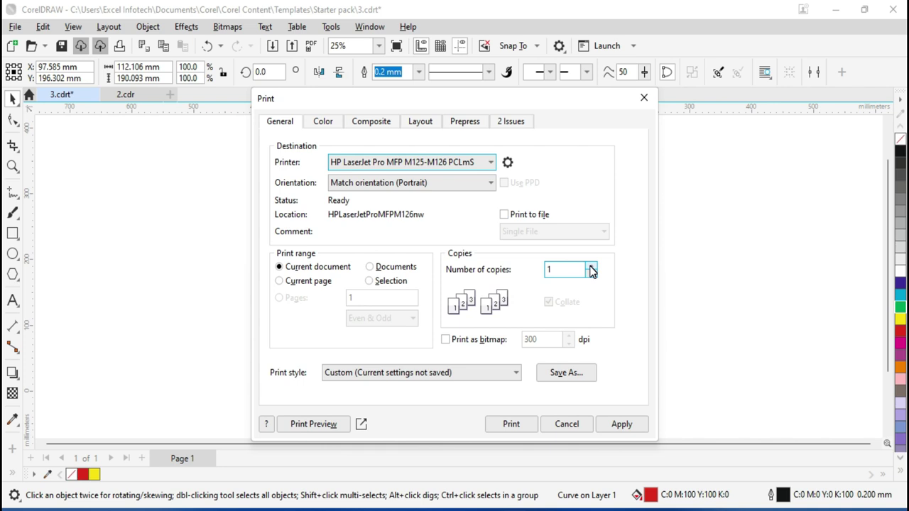
left_click(322, 122)
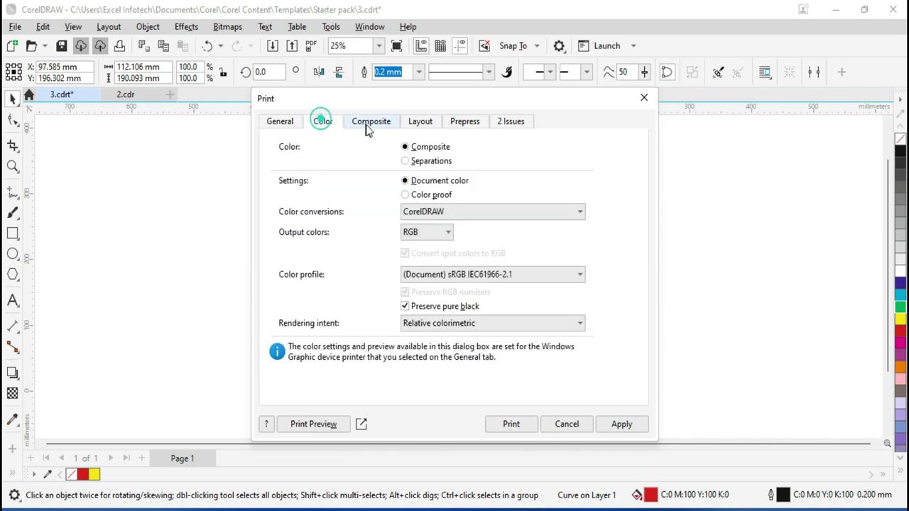
left_click(369, 124)
left_click(422, 123)
left_click(468, 125)
left_click(506, 126)
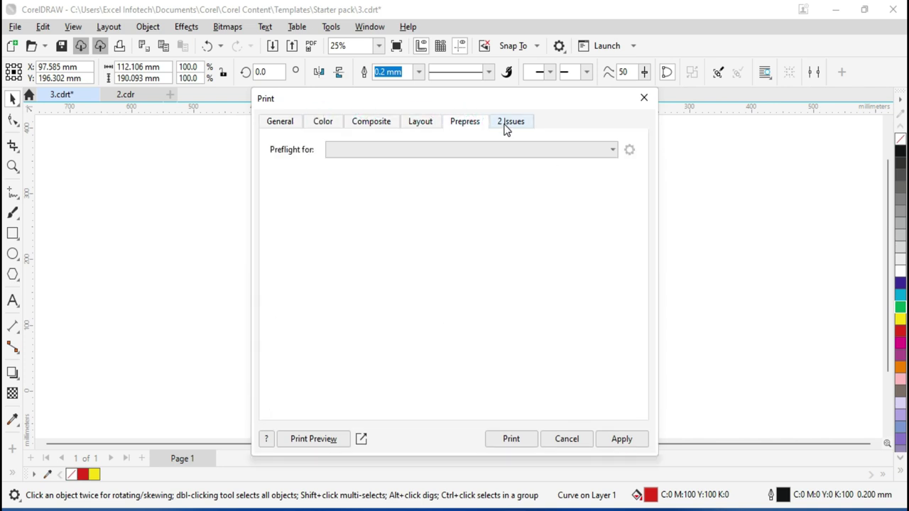
left_click(280, 122)
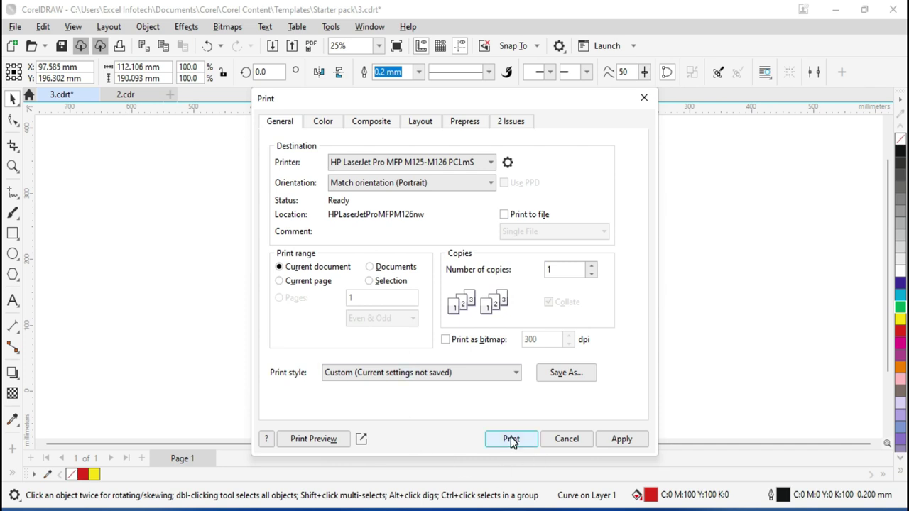
left_click(566, 438)
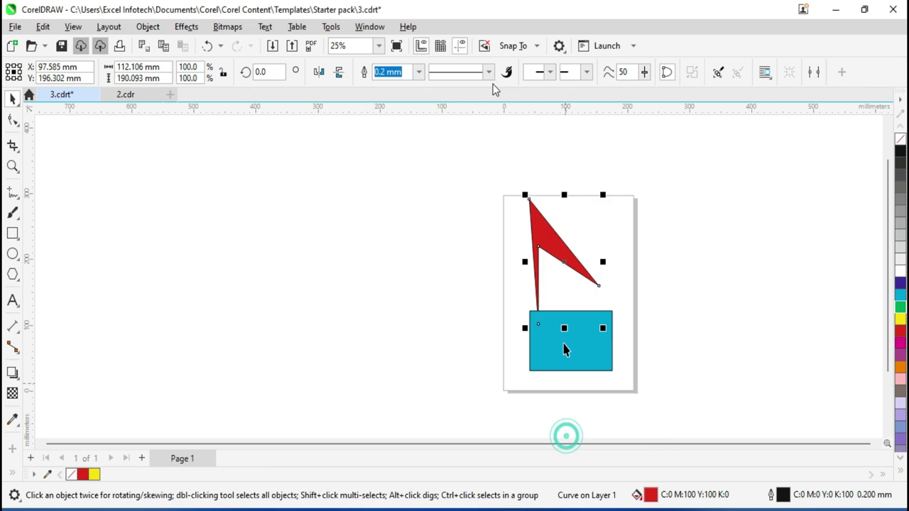
Step: Preview the print and shift the artwork to x 41.409 mm, y 283.707 mm
left_click(15, 27)
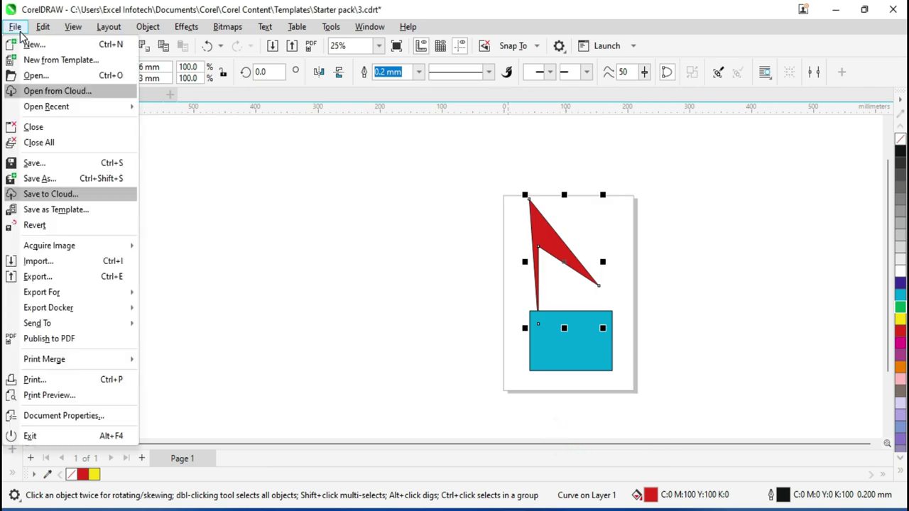
left_click(47, 397)
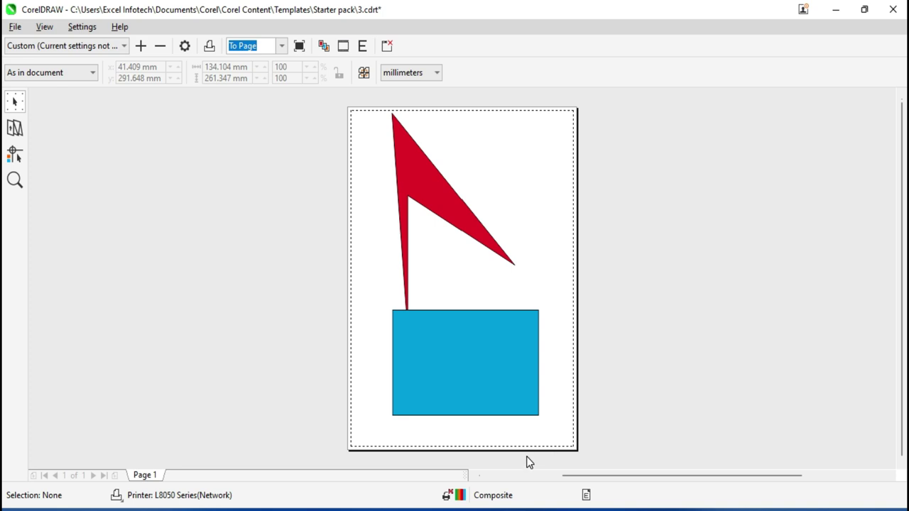
mouse_move(469, 369)
left_mouse_down()
mouse_move(511, 368)
mouse_move(497, 369)
left_mouse_up()
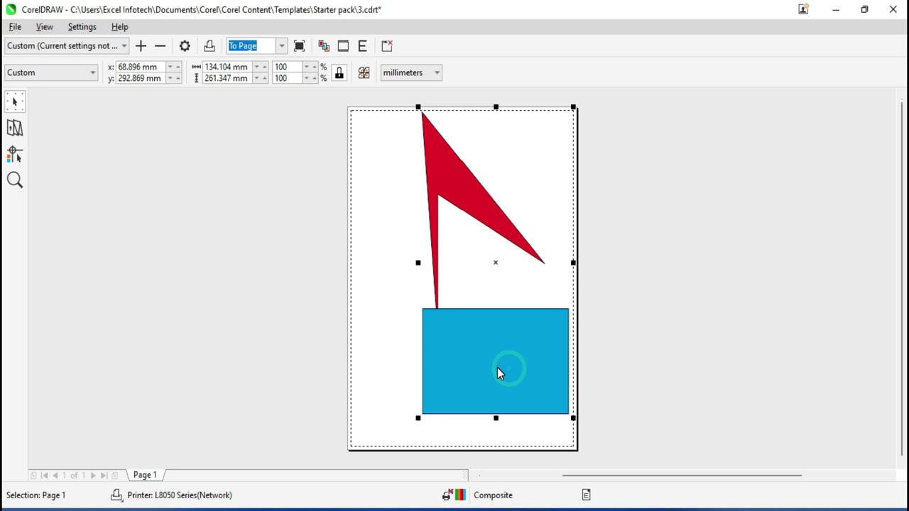
left_click_drag(498, 368, 468, 377)
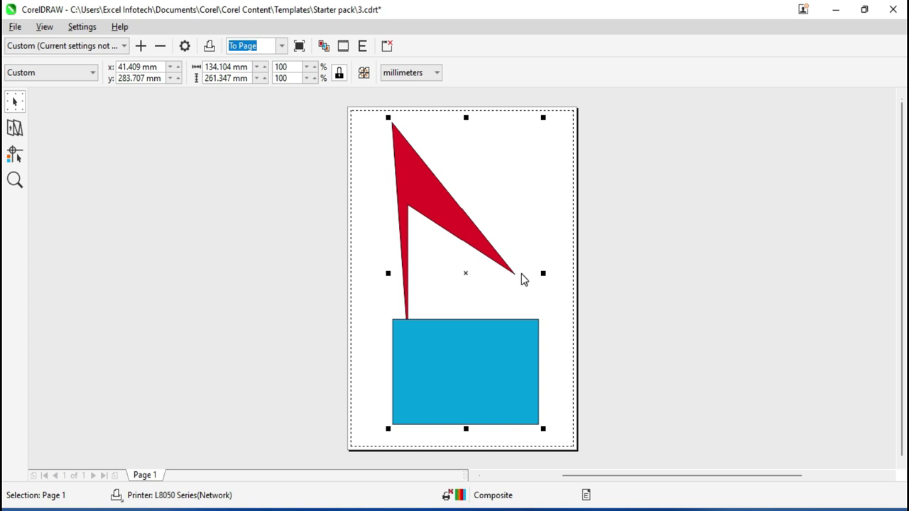
left_click(388, 45)
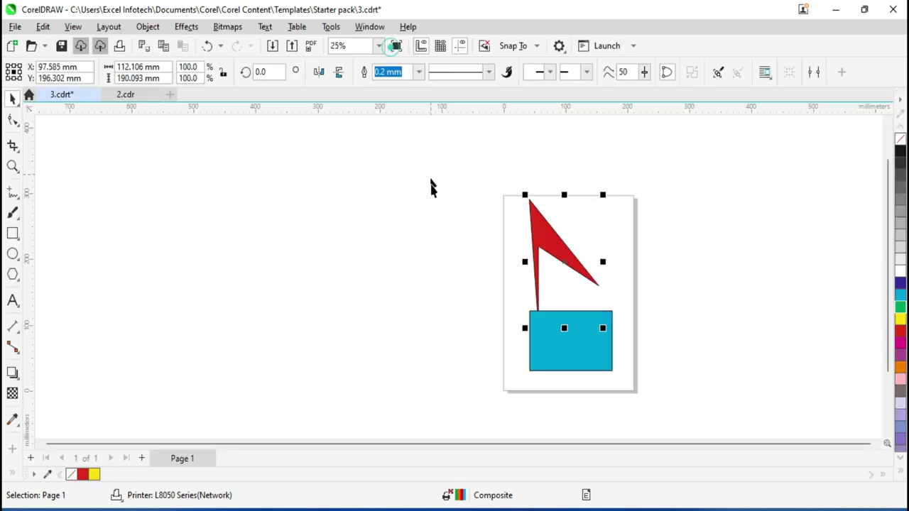
left_click(15, 27)
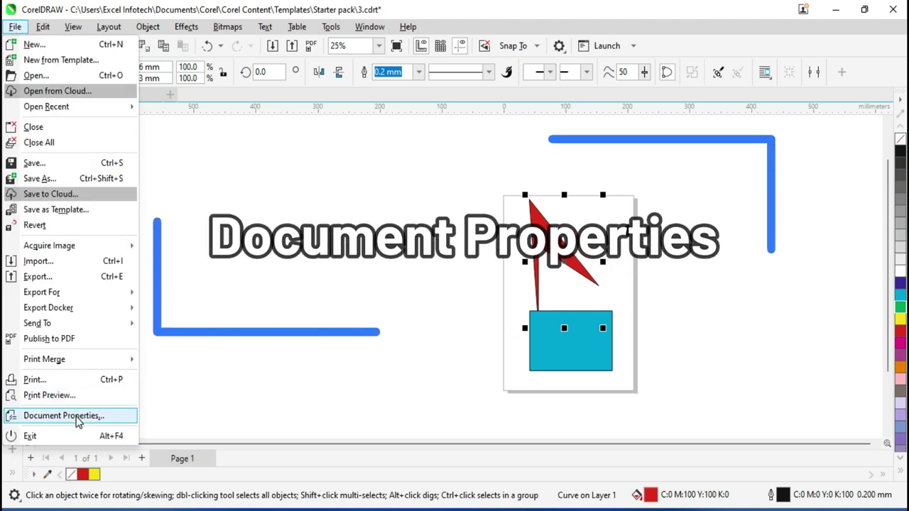
left_click(78, 422)
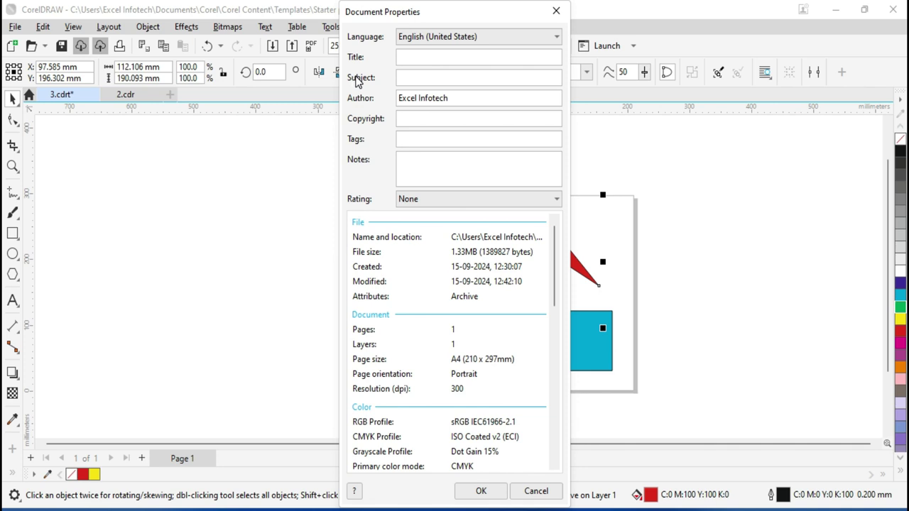
left_click(408, 39)
left_click(408, 40)
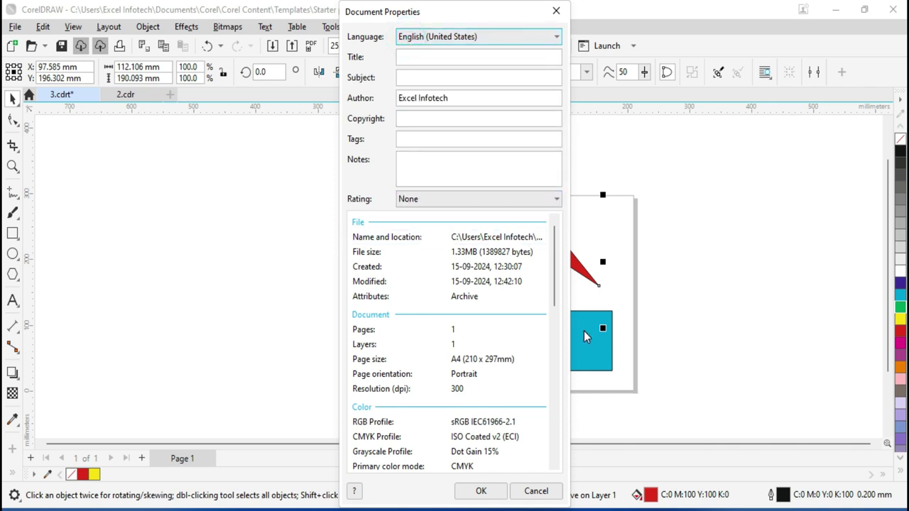
left_click(415, 56)
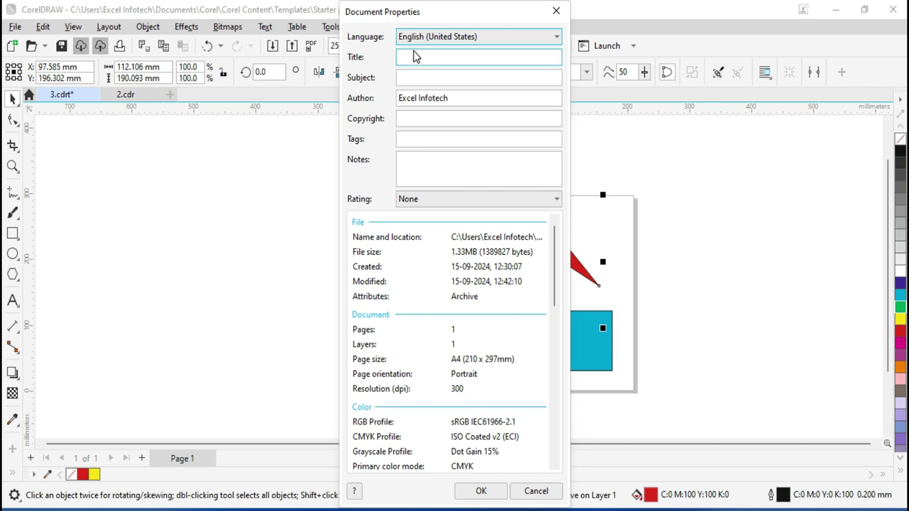
left_click(410, 74)
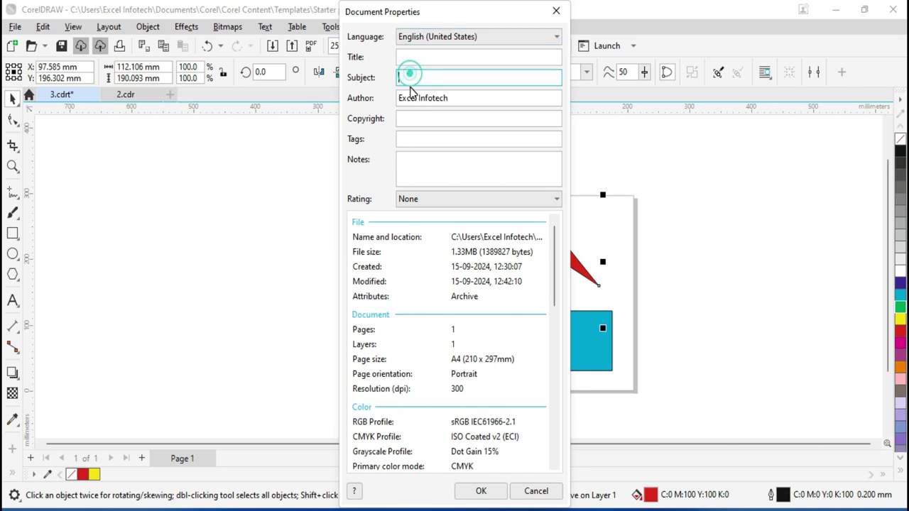
left_click(412, 117)
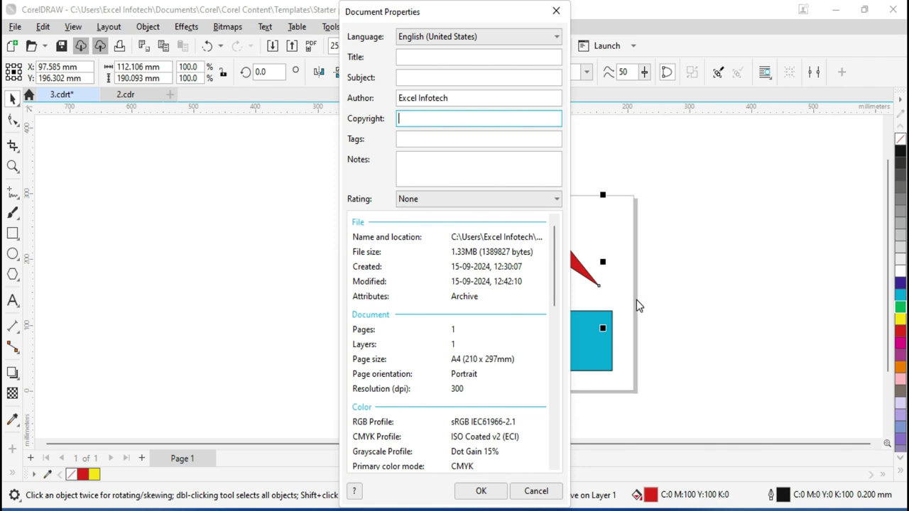
left_click(415, 138)
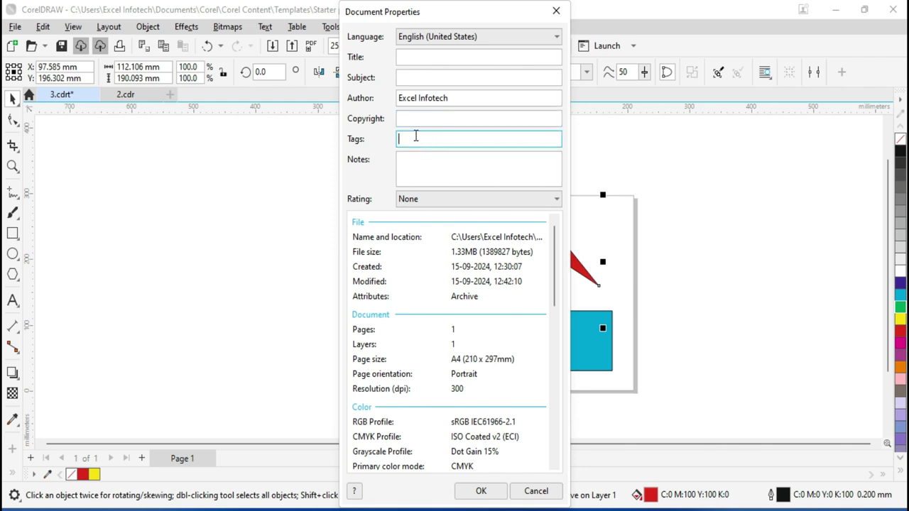
left_click(420, 175)
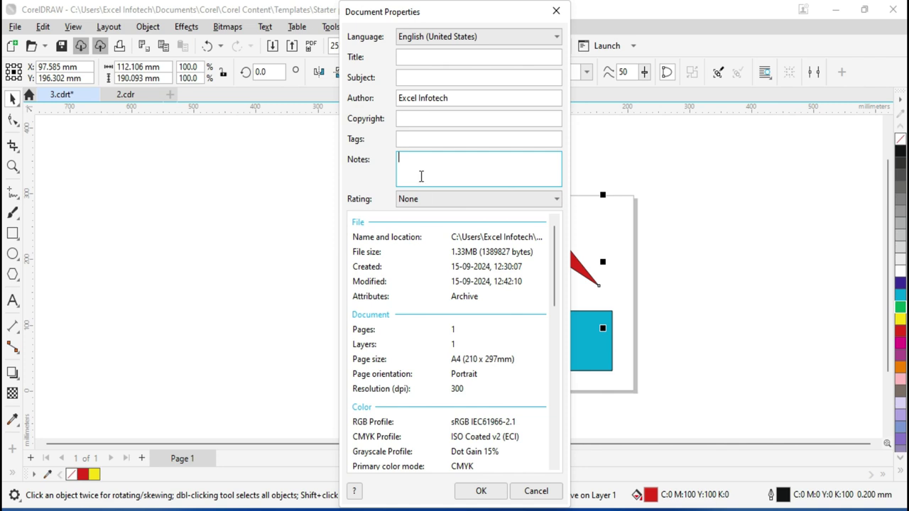
left_click(515, 495)
mouse_move(438, 154)
left_mouse_down()
mouse_move(650, 392)
mouse_move(701, 428)
left_mouse_up()
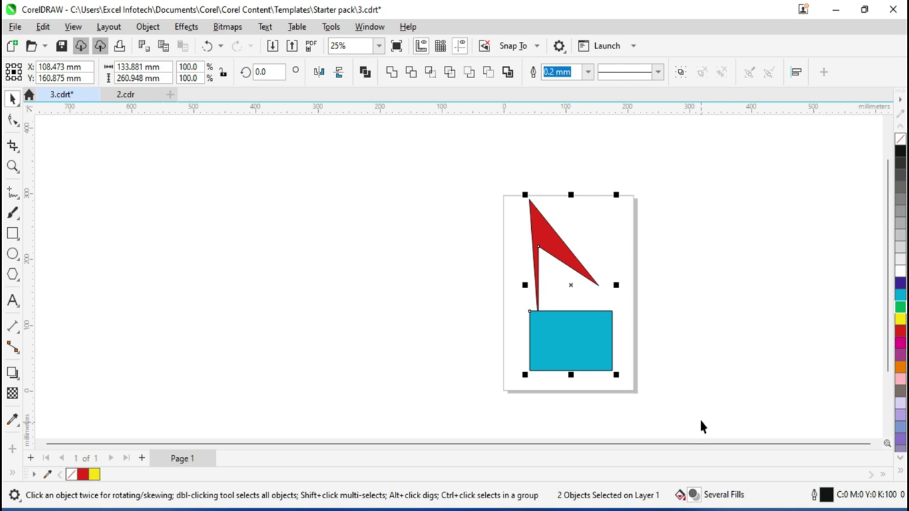
Step: Exit CorelDRAW from the File menu without saving changes to 3.cdrt
left_click(14, 26)
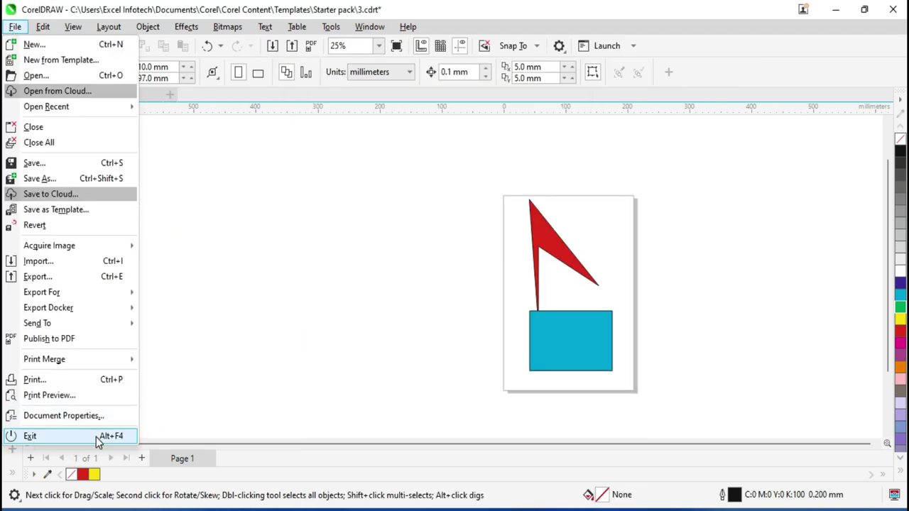
left_click(98, 436)
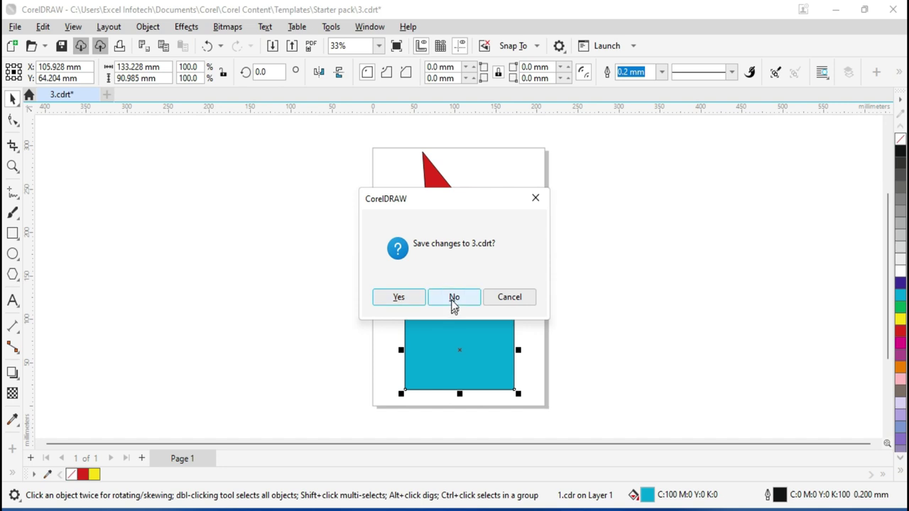
left_click(454, 298)
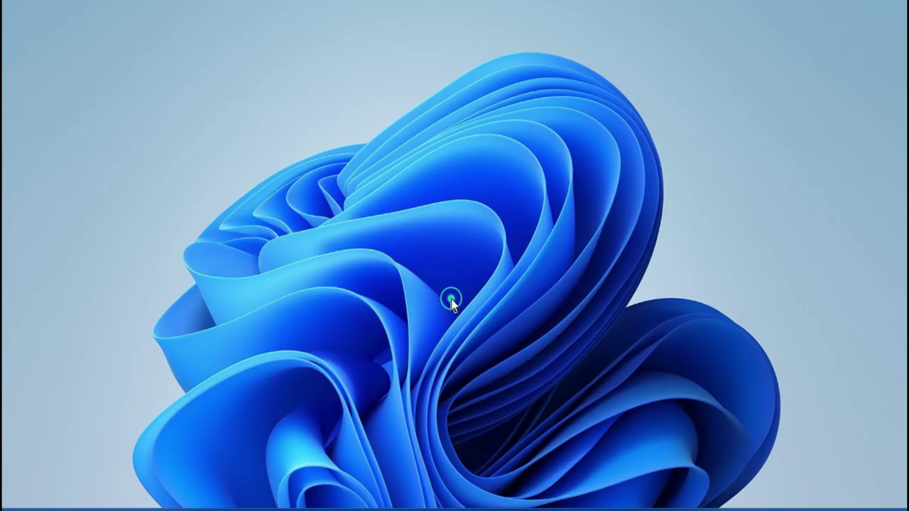